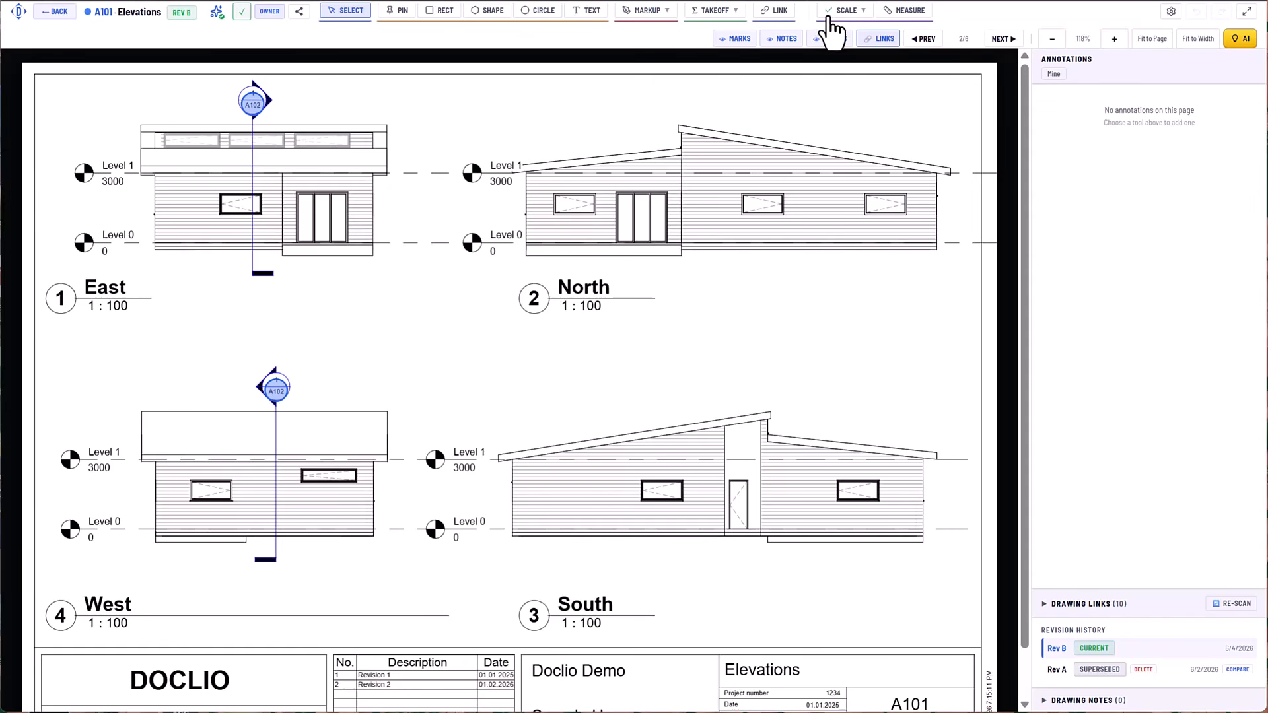
Auto-detect the drawing scale and apply 1:100 to the whole page.
click(852, 14)
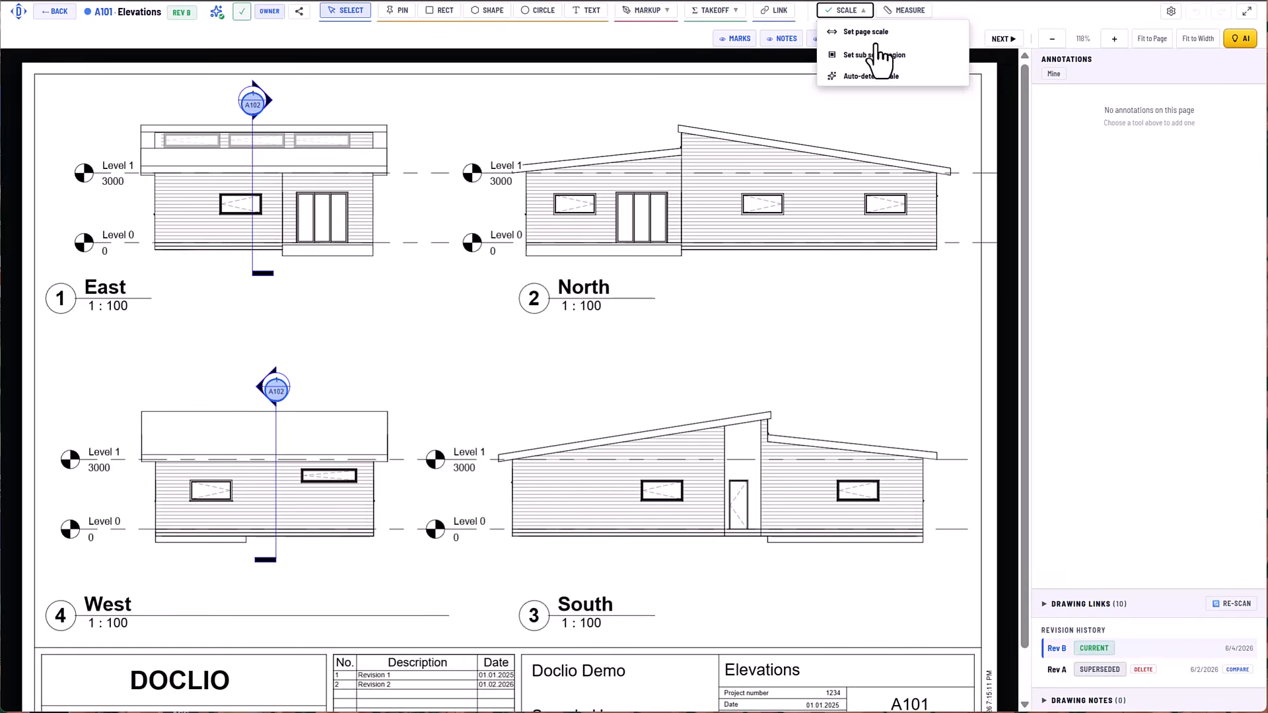
click(865, 75)
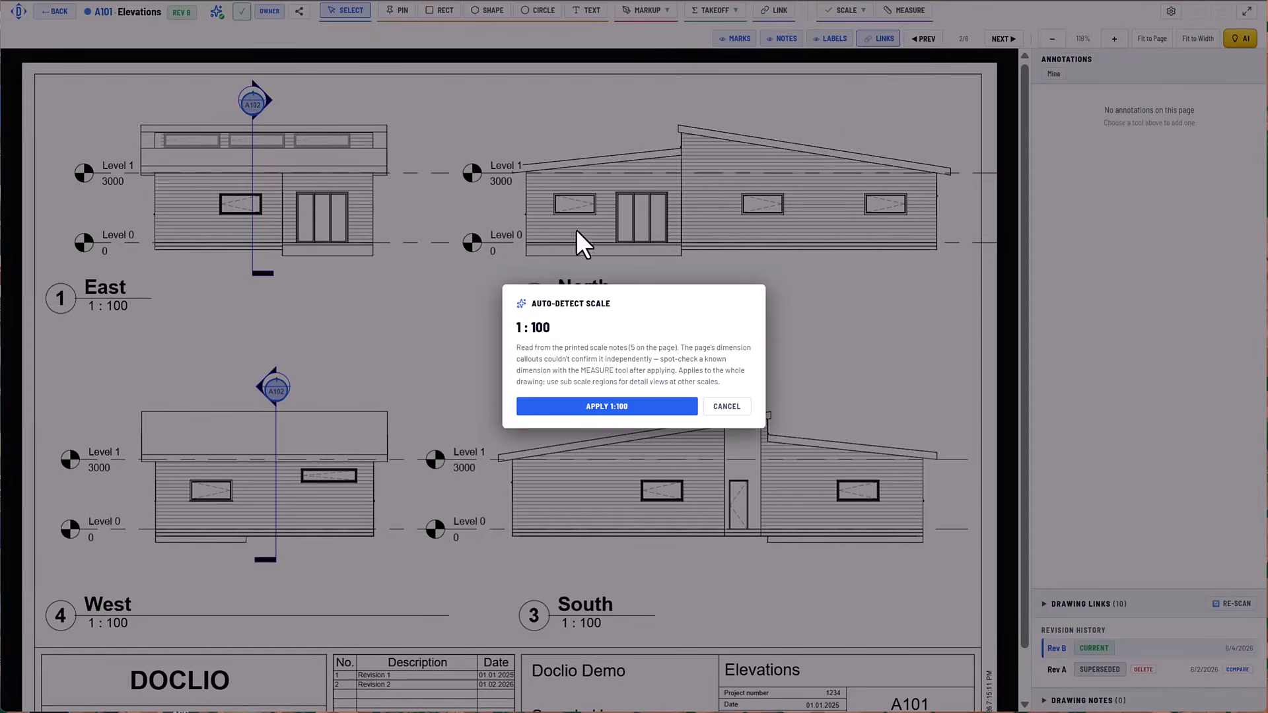
click(627, 410)
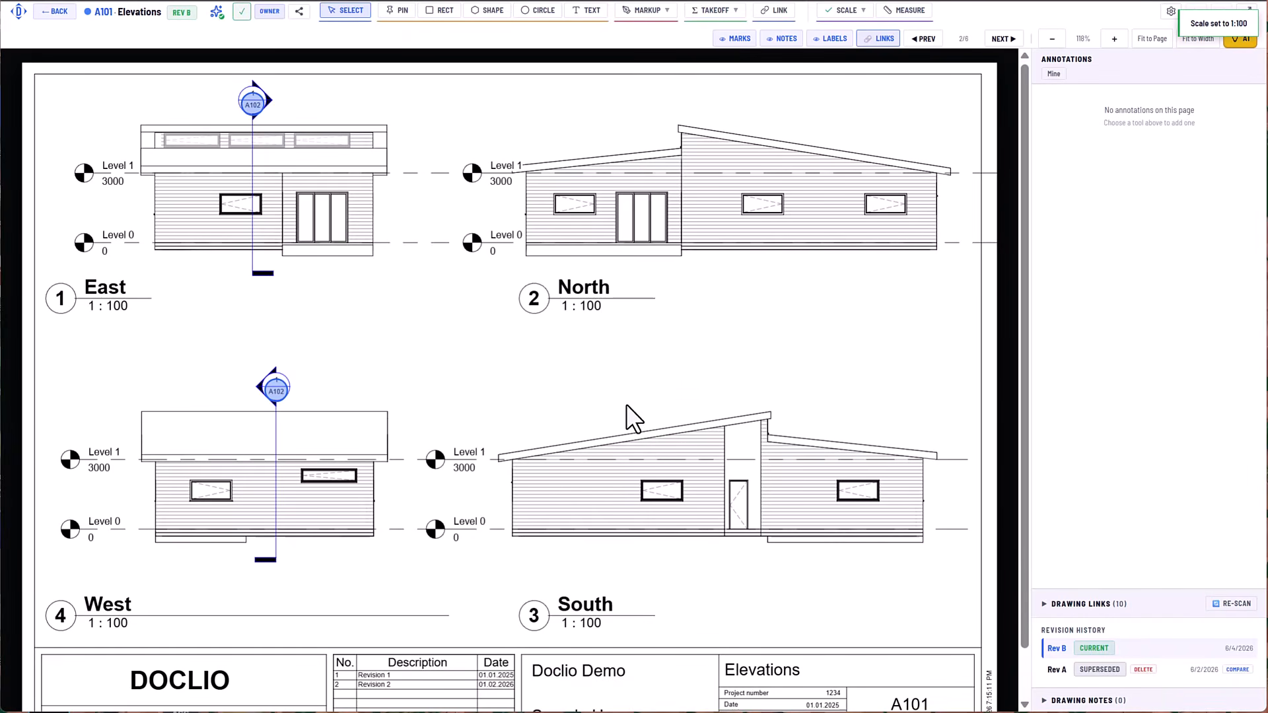
Set the page scale from a vertical line between Level 0 and Level 1 on the North elevation, with a real-world distance of 3 m.
click(852, 14)
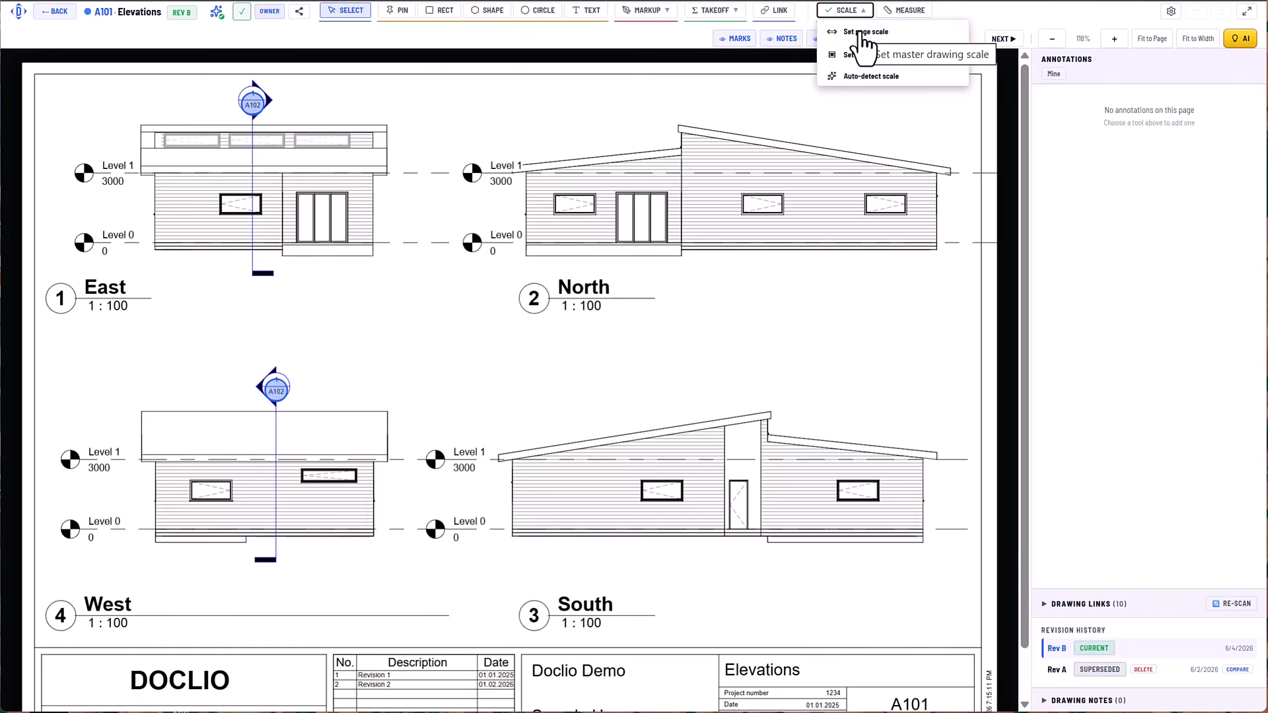
click(861, 32)
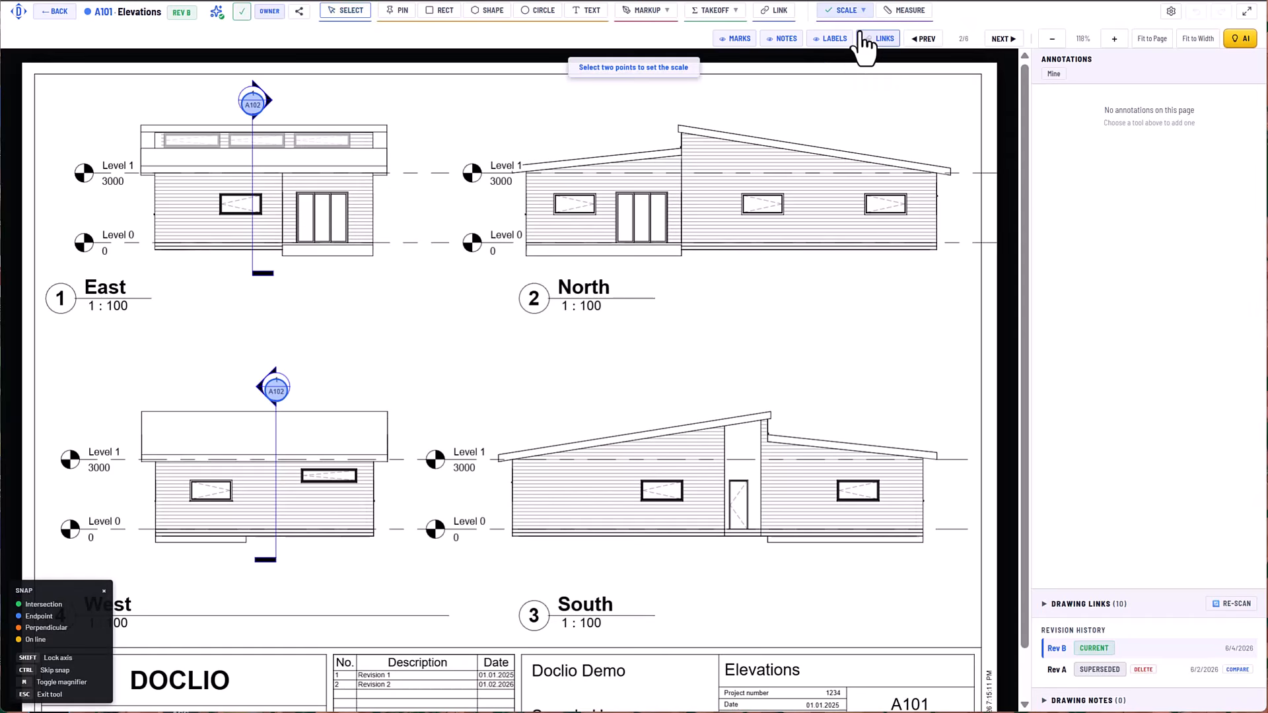
click(495, 242)
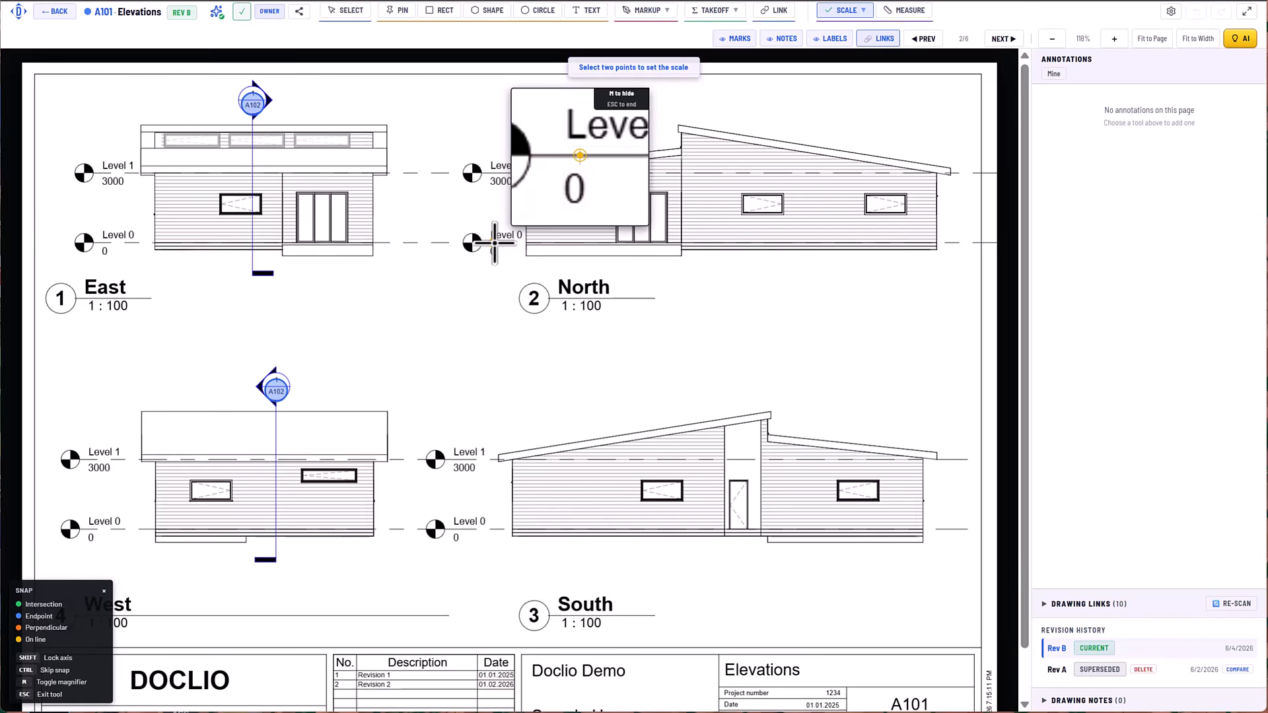
click(495, 173)
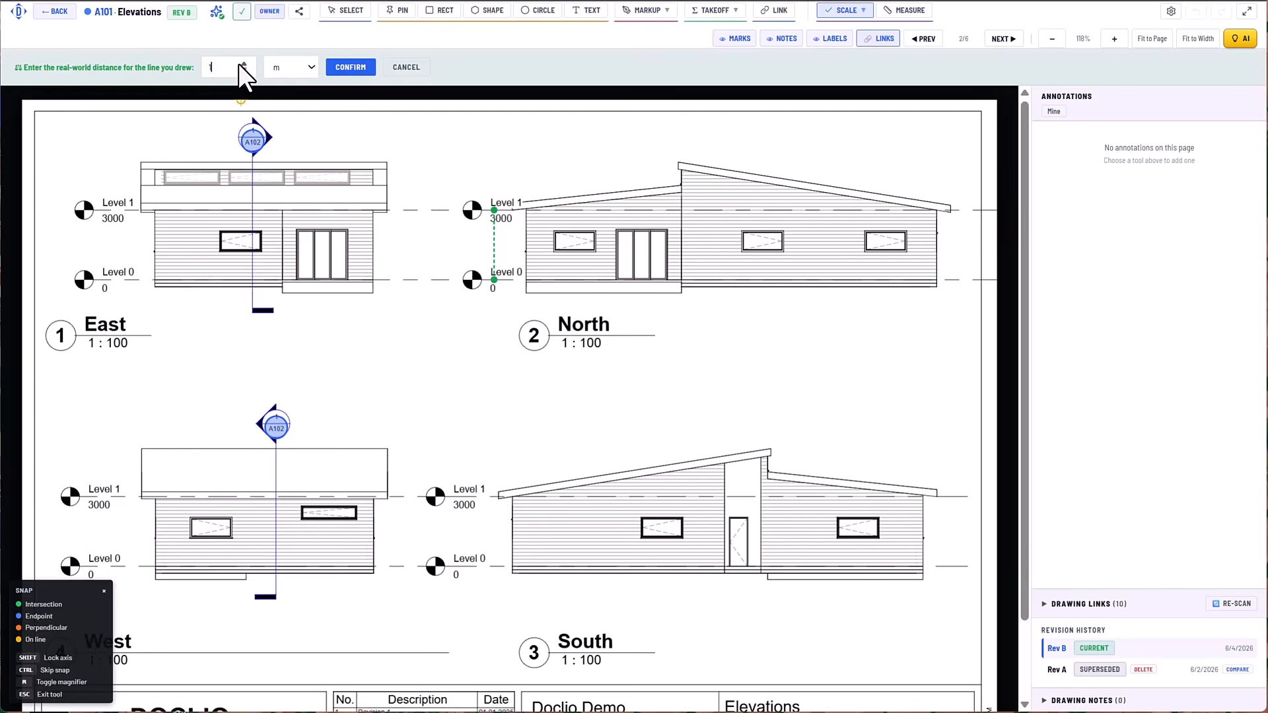
text(1)
key(BackSpace)
text(3)
click(355, 67)
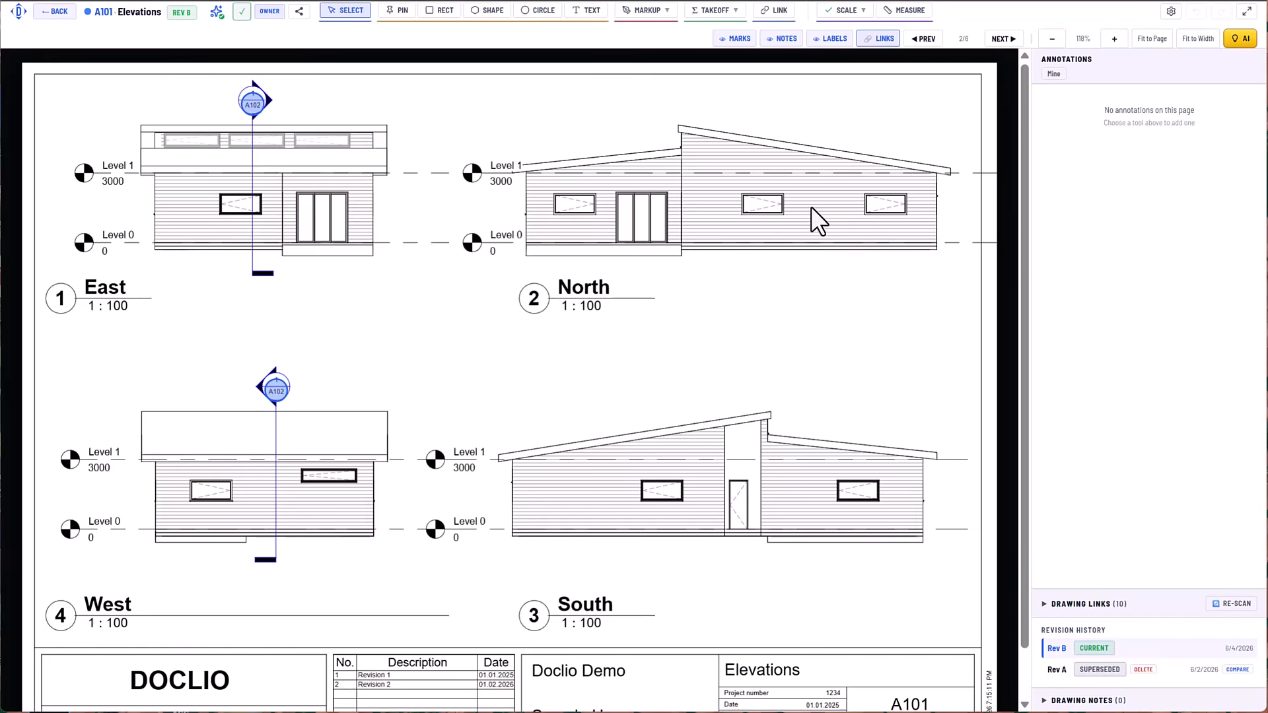
Ask a new AI chat "what is the area of the weatherboards on the north elevation" and save the drafted Weatherboards takeoff group.
click(737, 11)
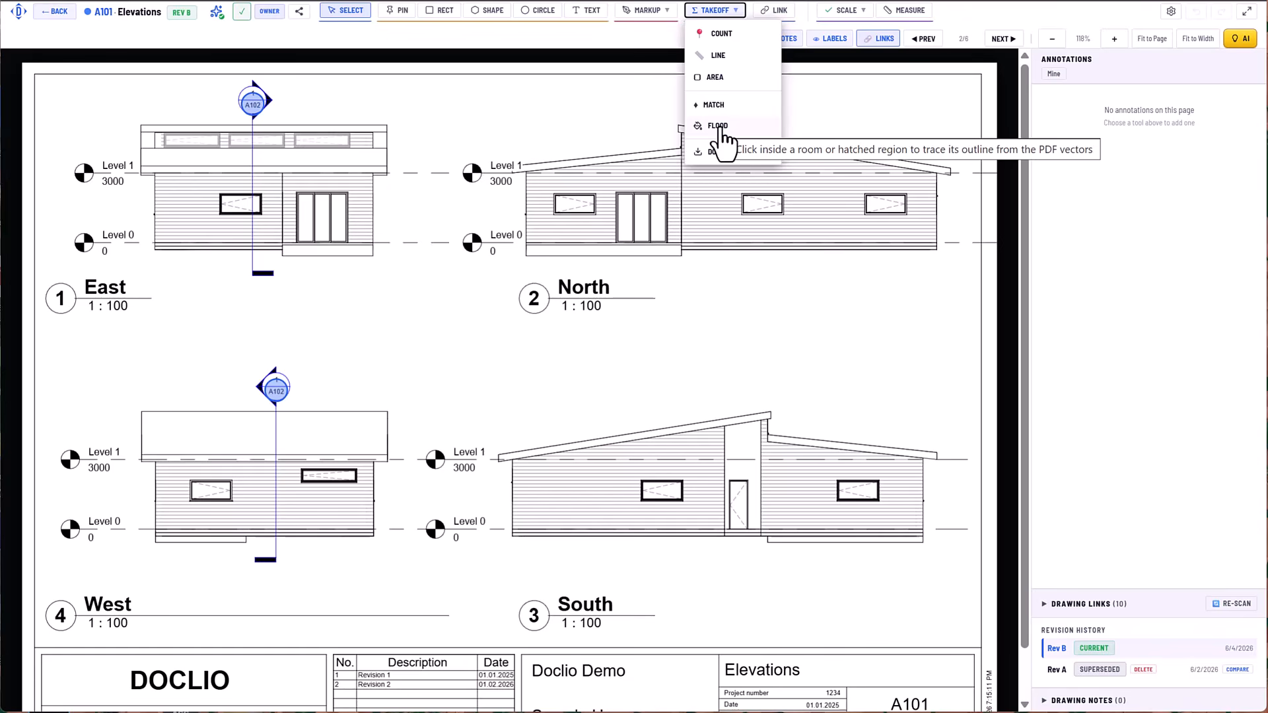
click(1245, 40)
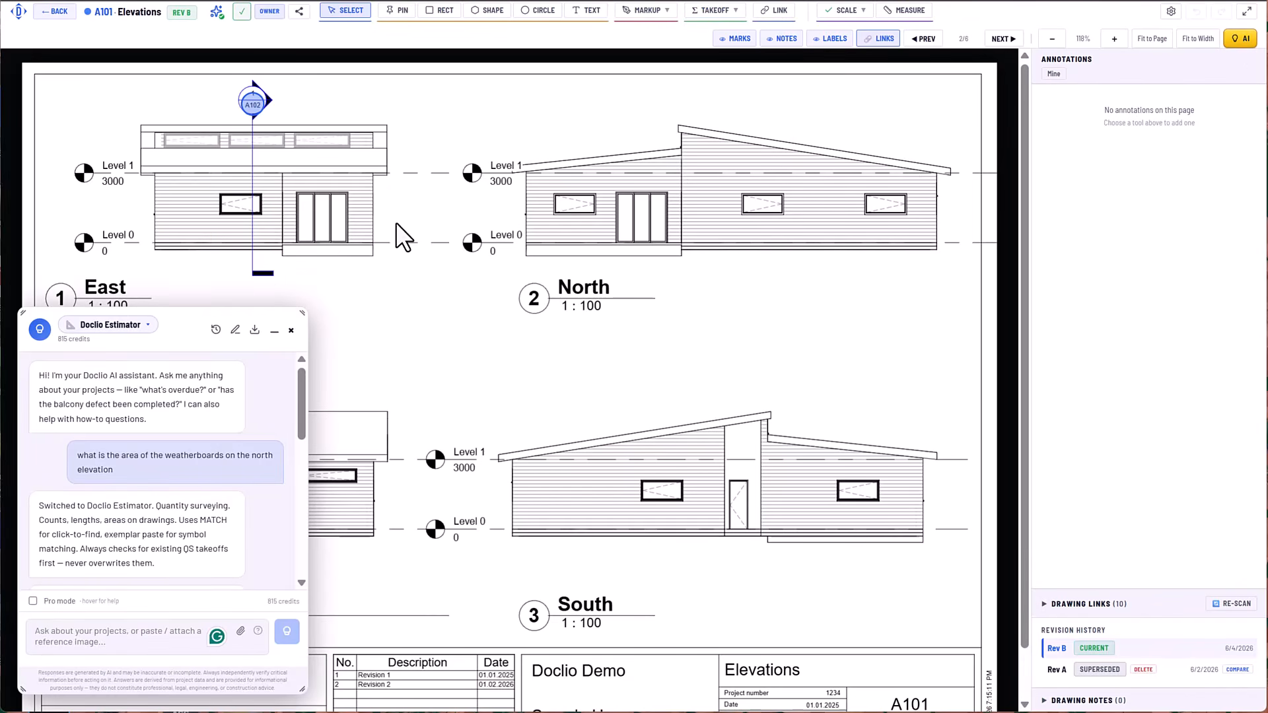
click(236, 329)
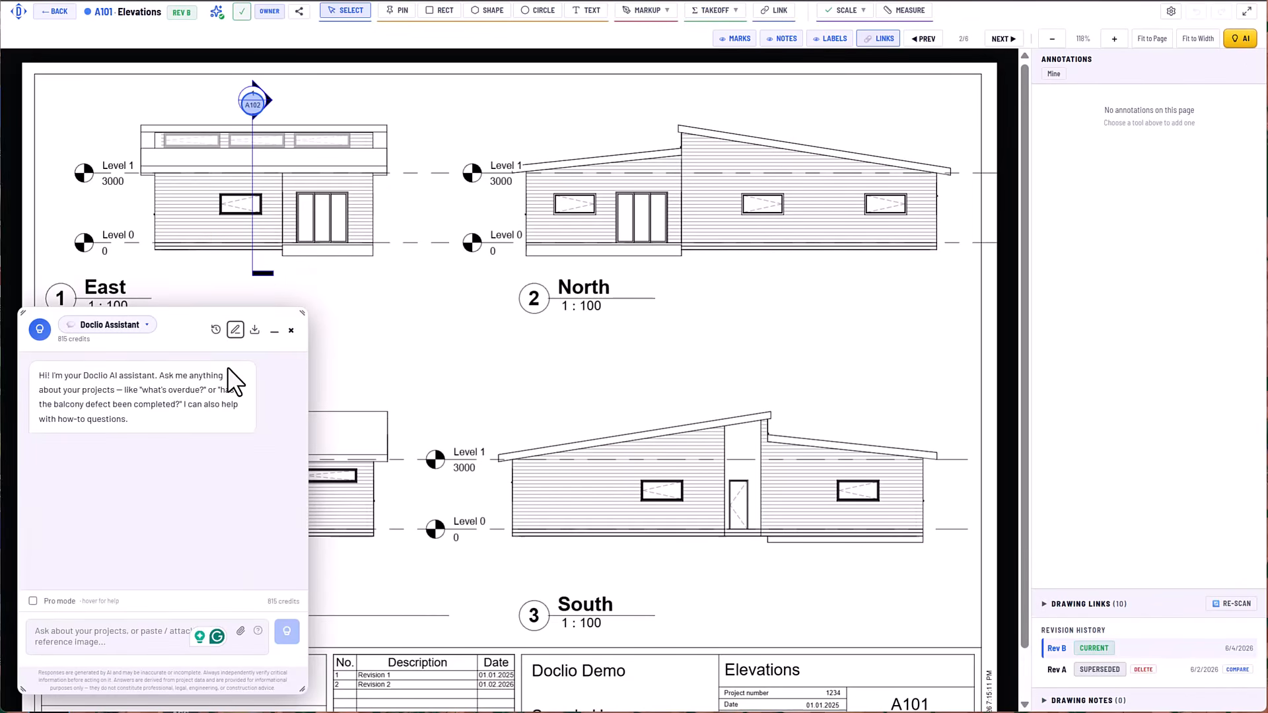
click(103, 632)
text(what is the area of the weatherboards on the north elevation)
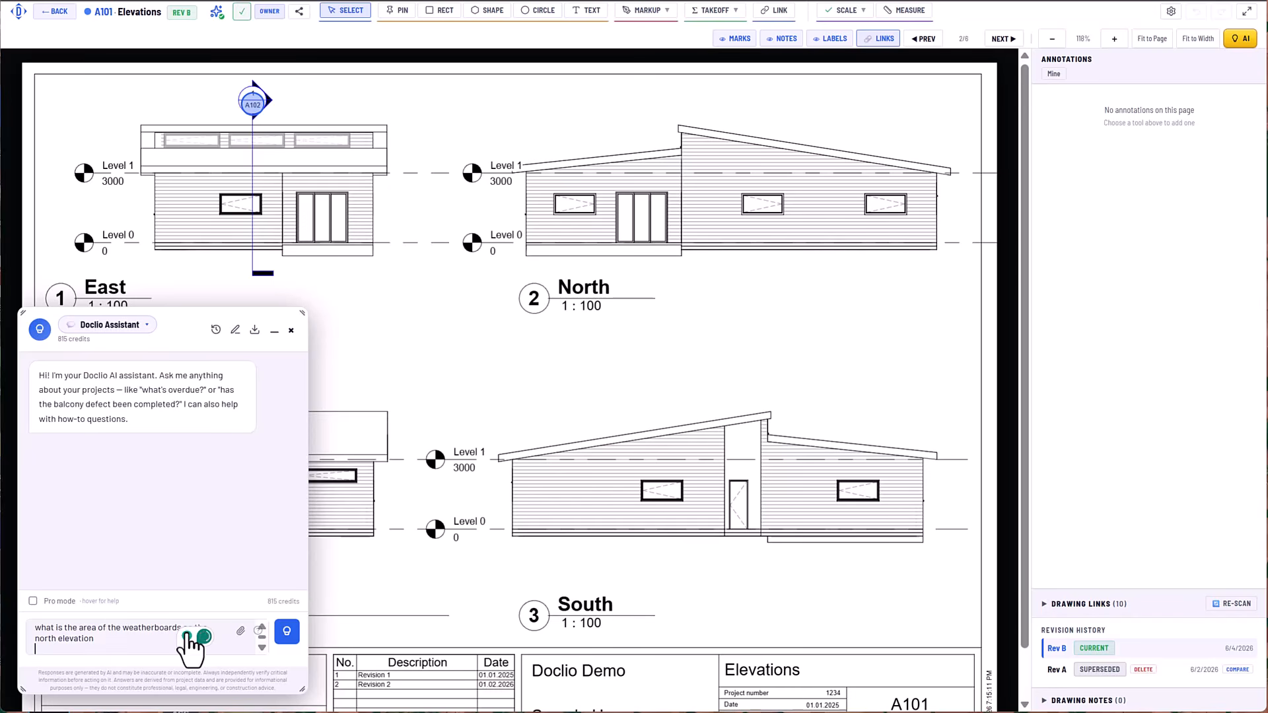
click(289, 636)
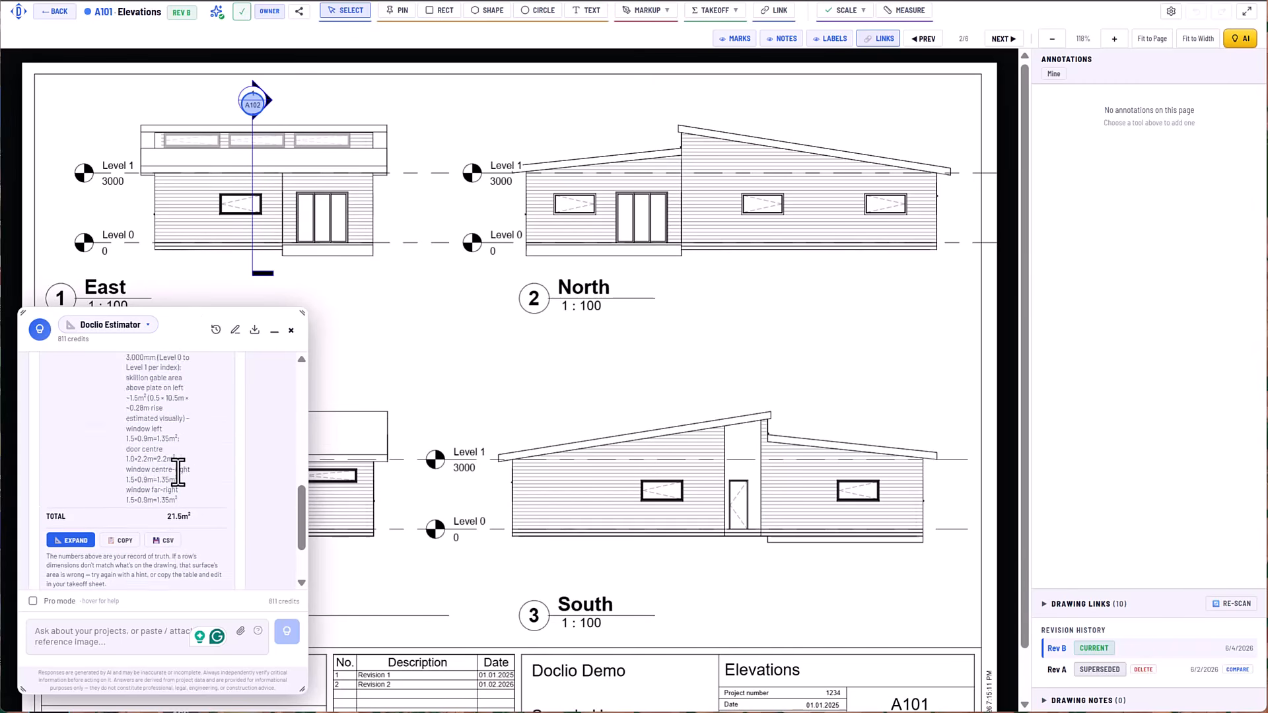
scroll(177, 472, up, 2)
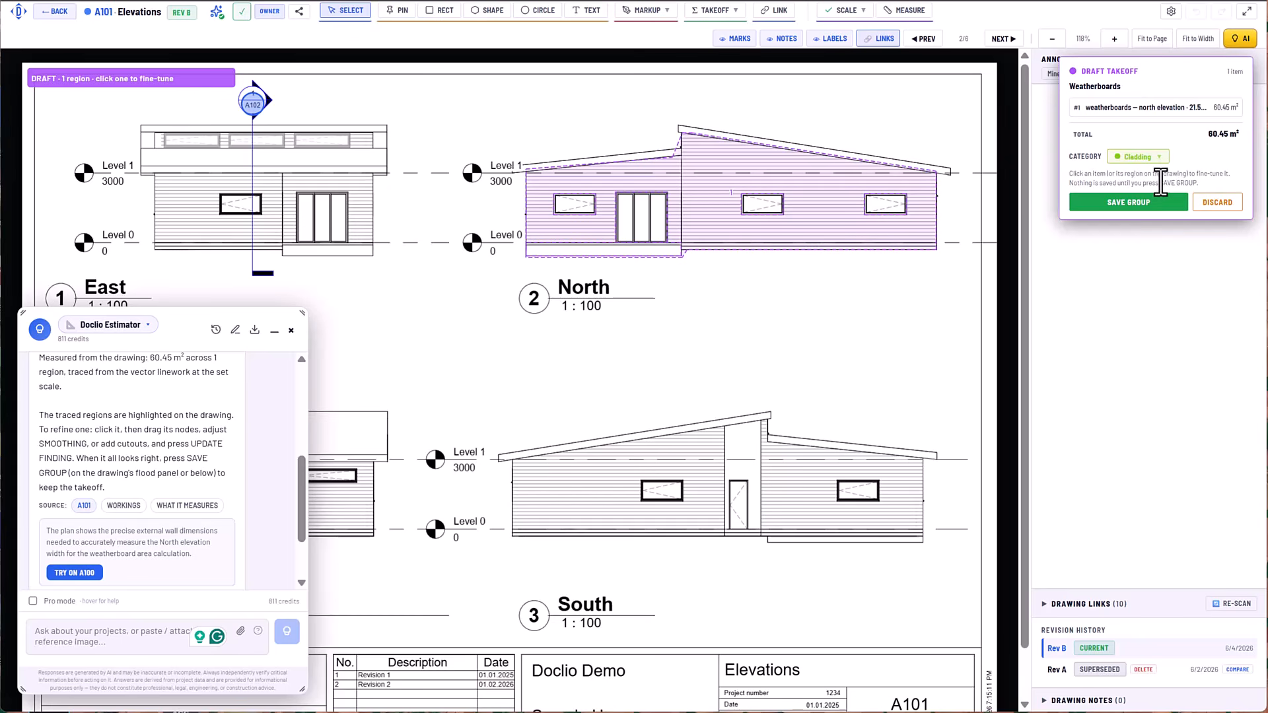
click(1136, 200)
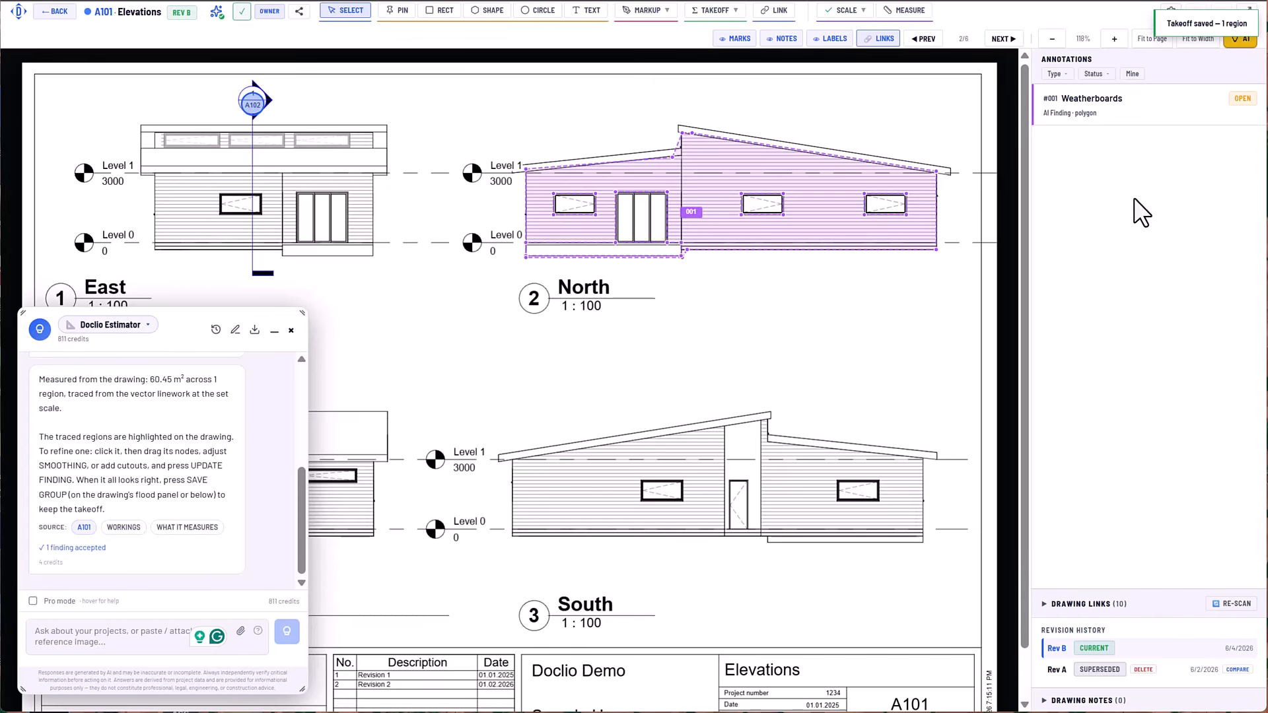
Move the Weatherboards outline's corner node at the North elevation's roof step onto the vertical wall line.
click(691, 175)
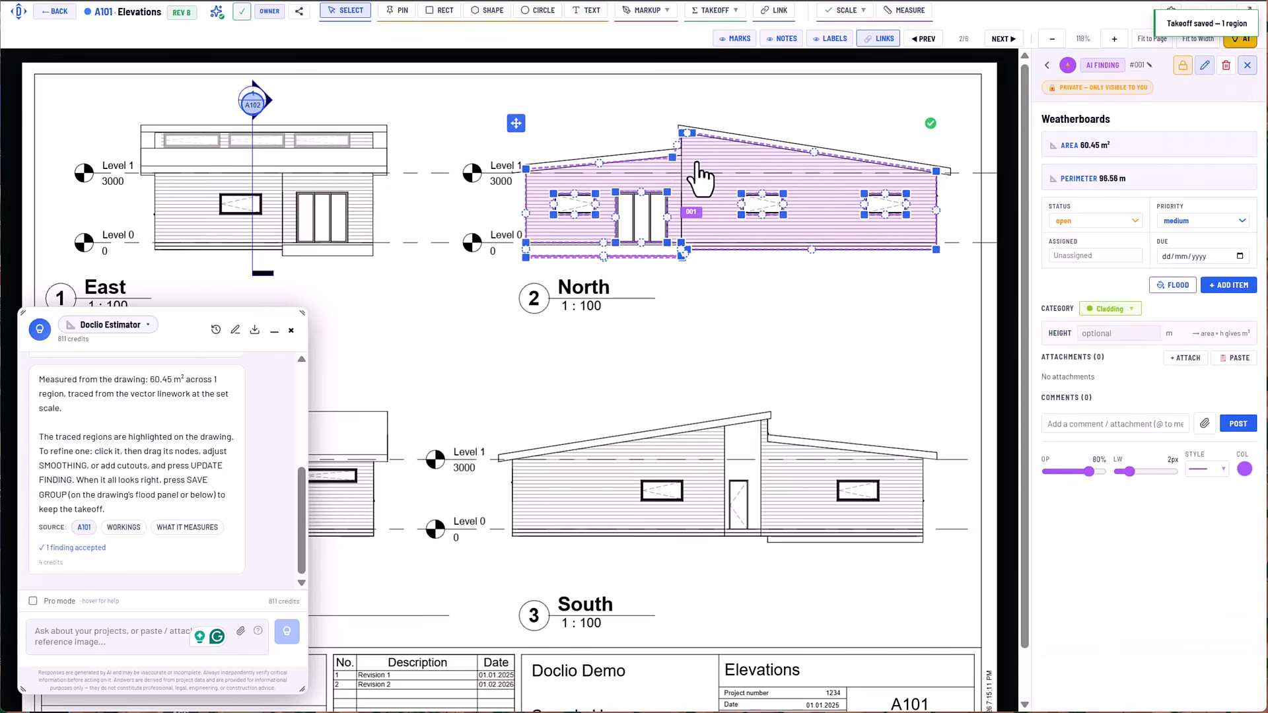
key(m)
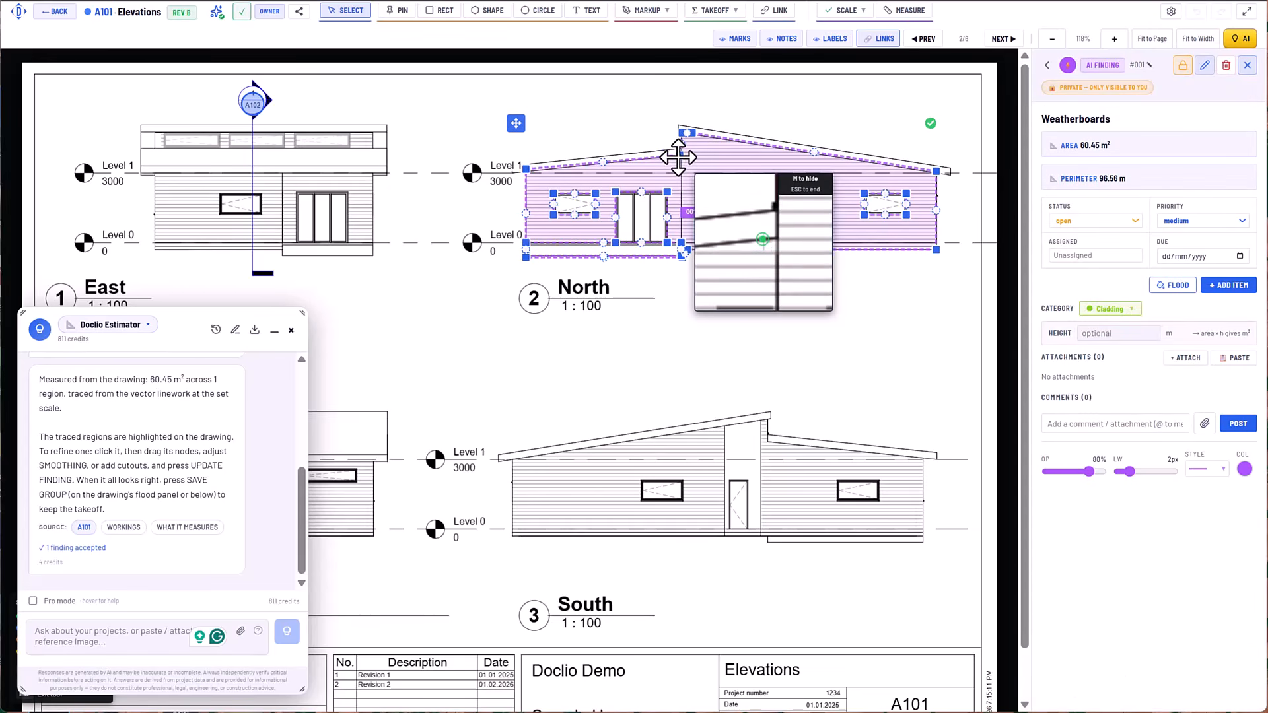
drag(678, 158, 680, 156)
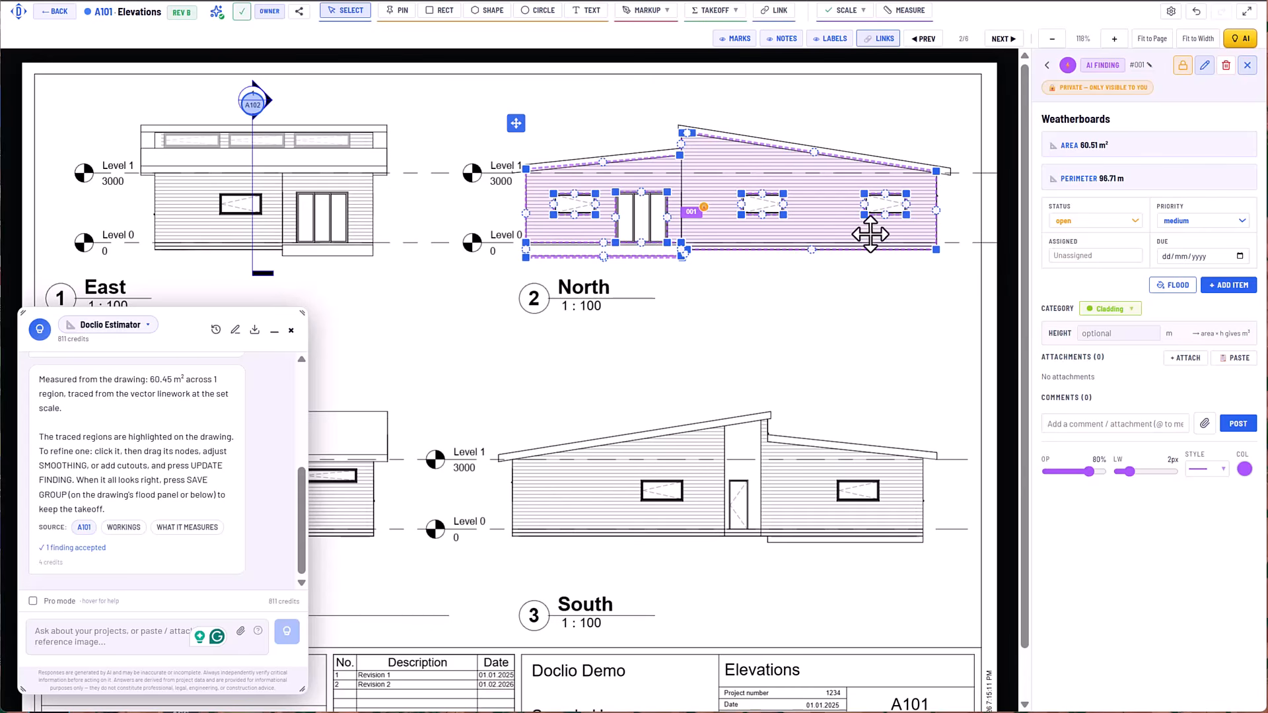
Make the private Weatherboards takeoff visible to the team, deselect it and close the AI chat.
click(1183, 66)
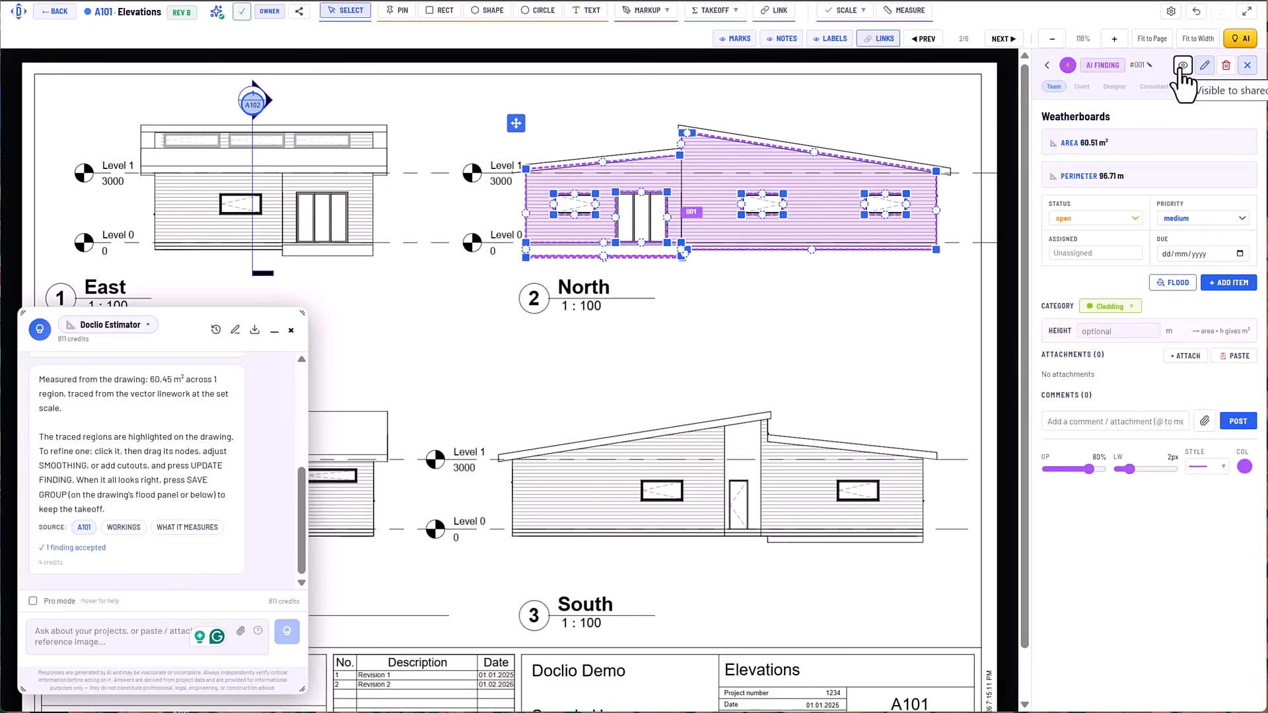
click(937, 113)
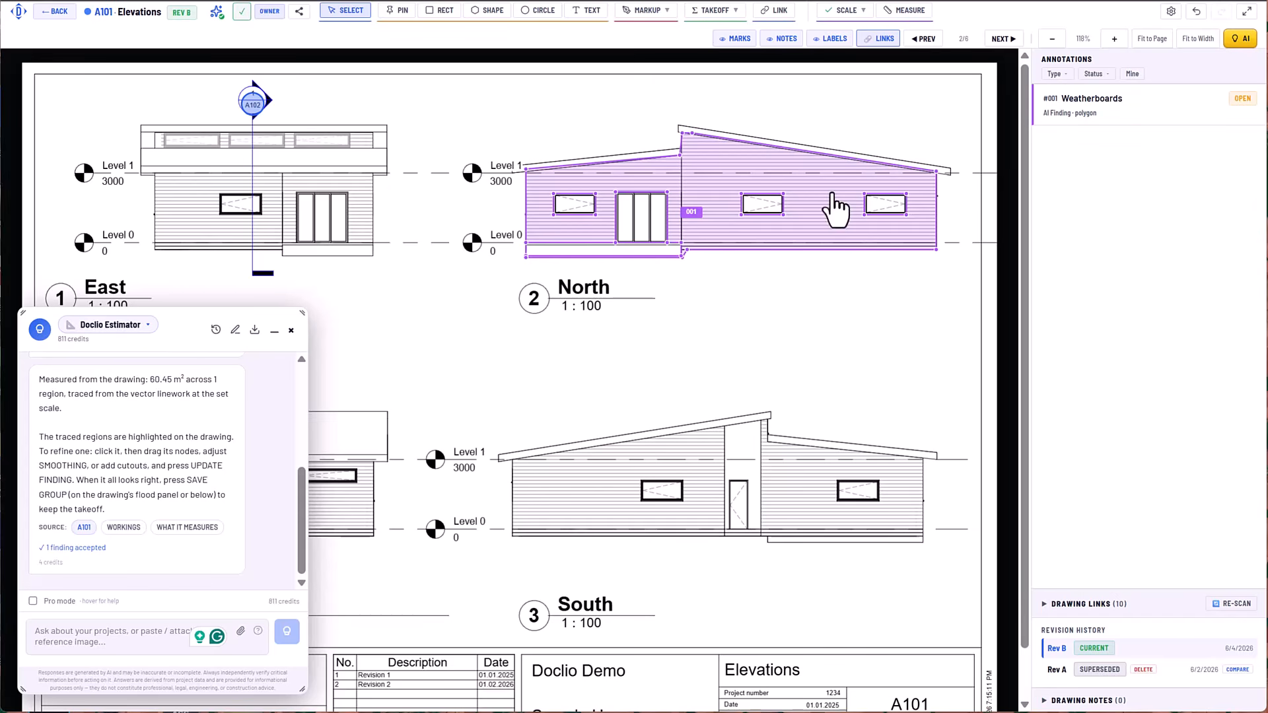
click(291, 330)
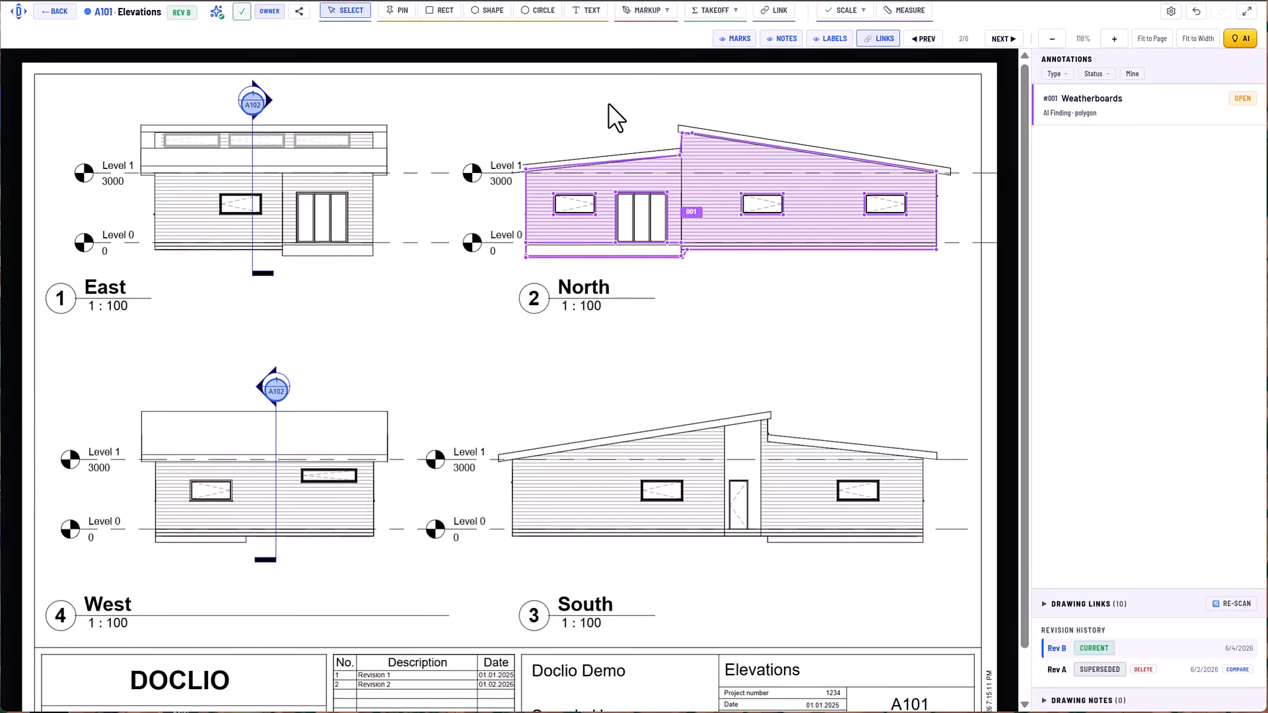
Flood-trace the South elevation's cladding left of the door in Fill mode and queue the region in a new takeoff.
click(726, 12)
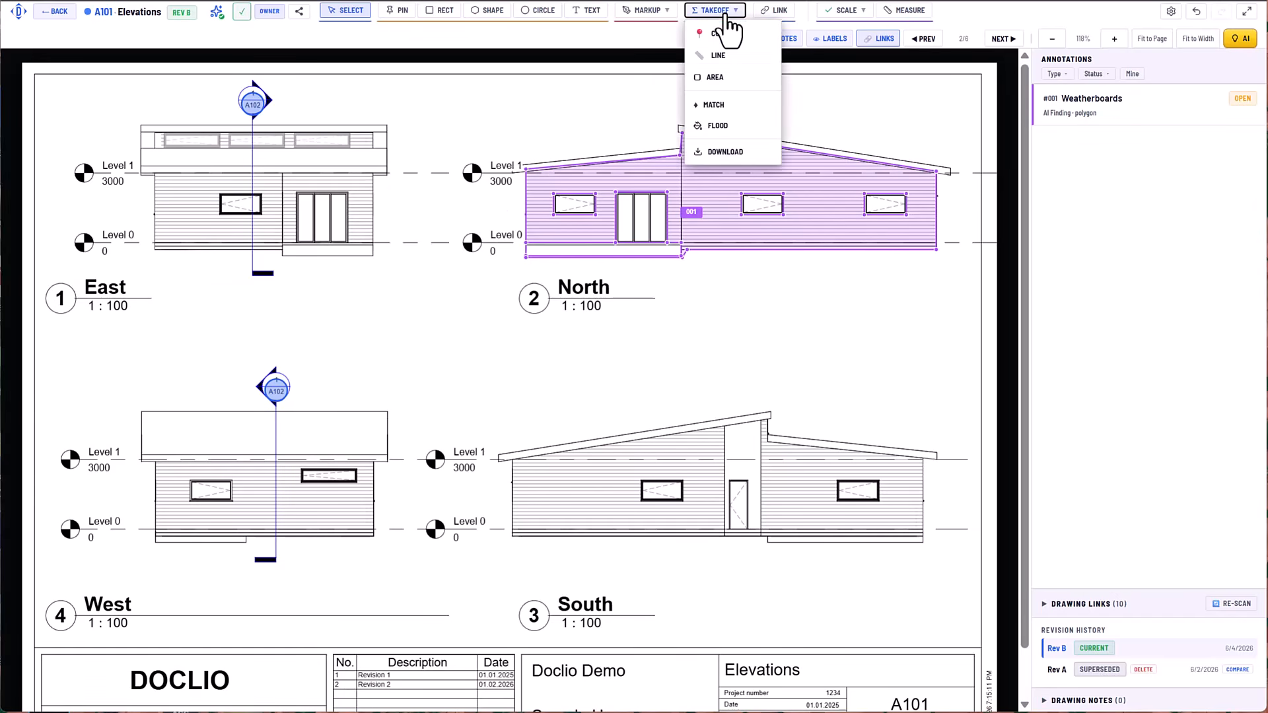
click(718, 126)
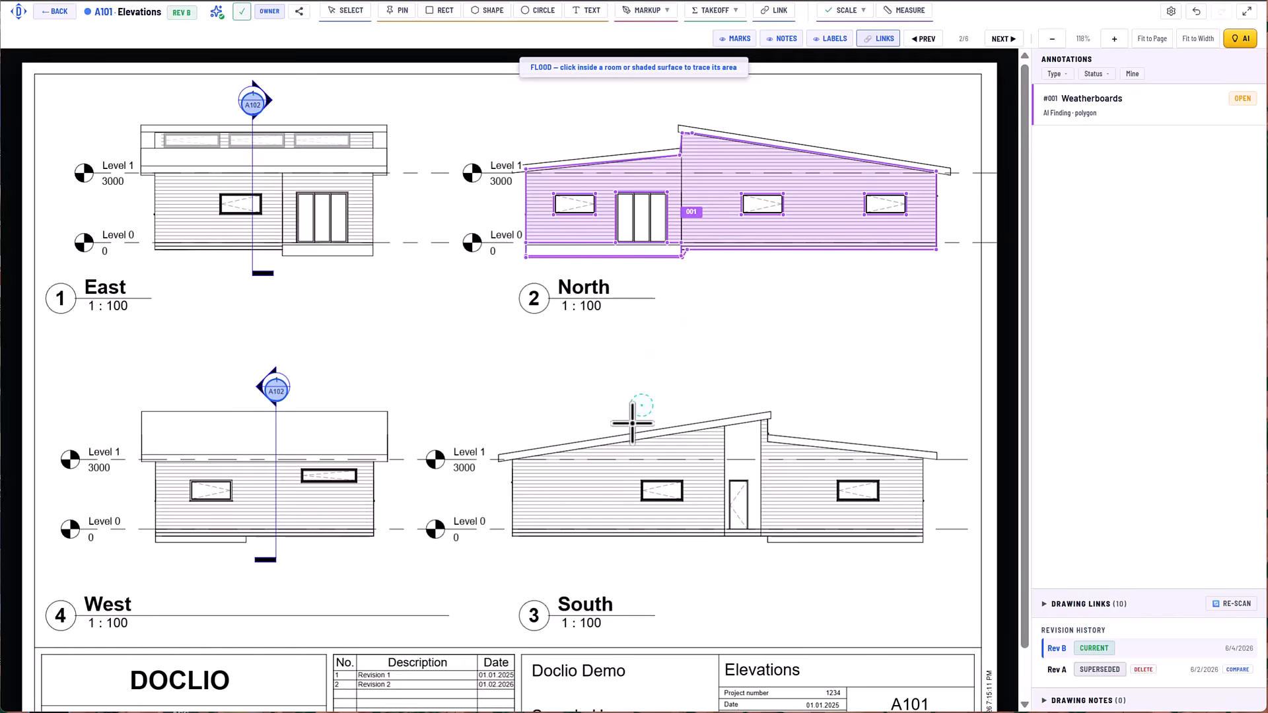
click(594, 487)
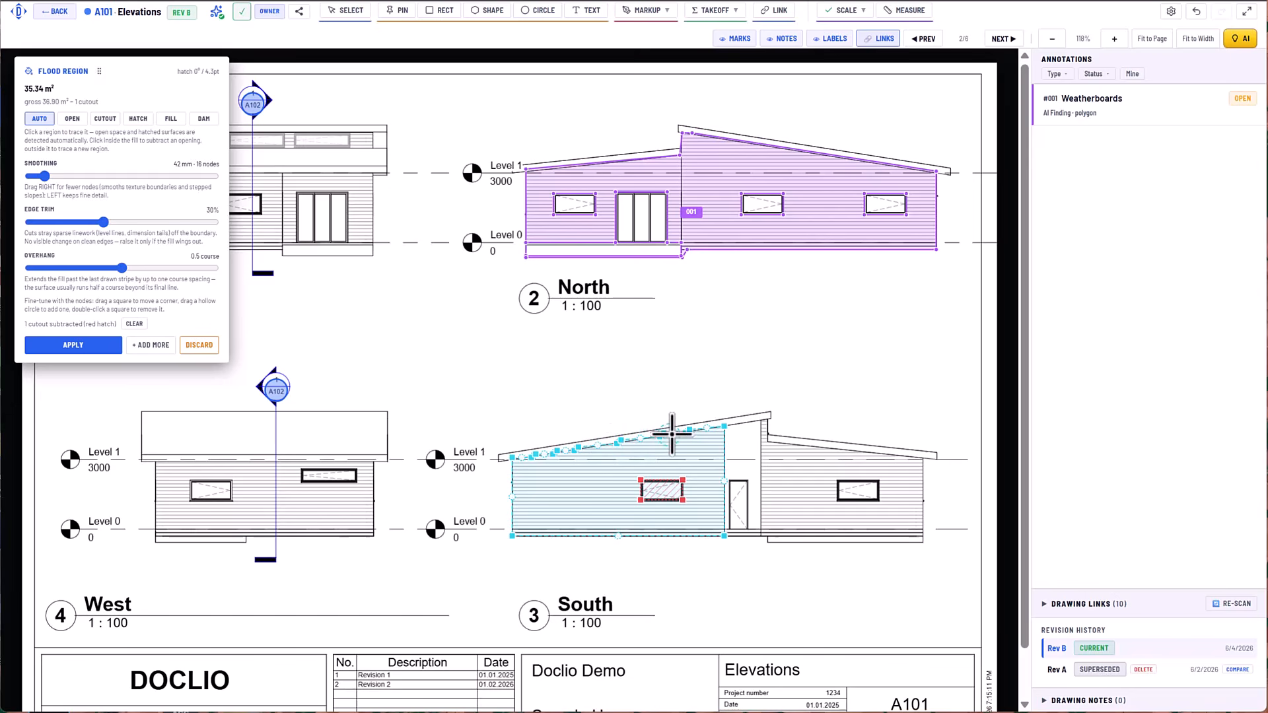
click(181, 120)
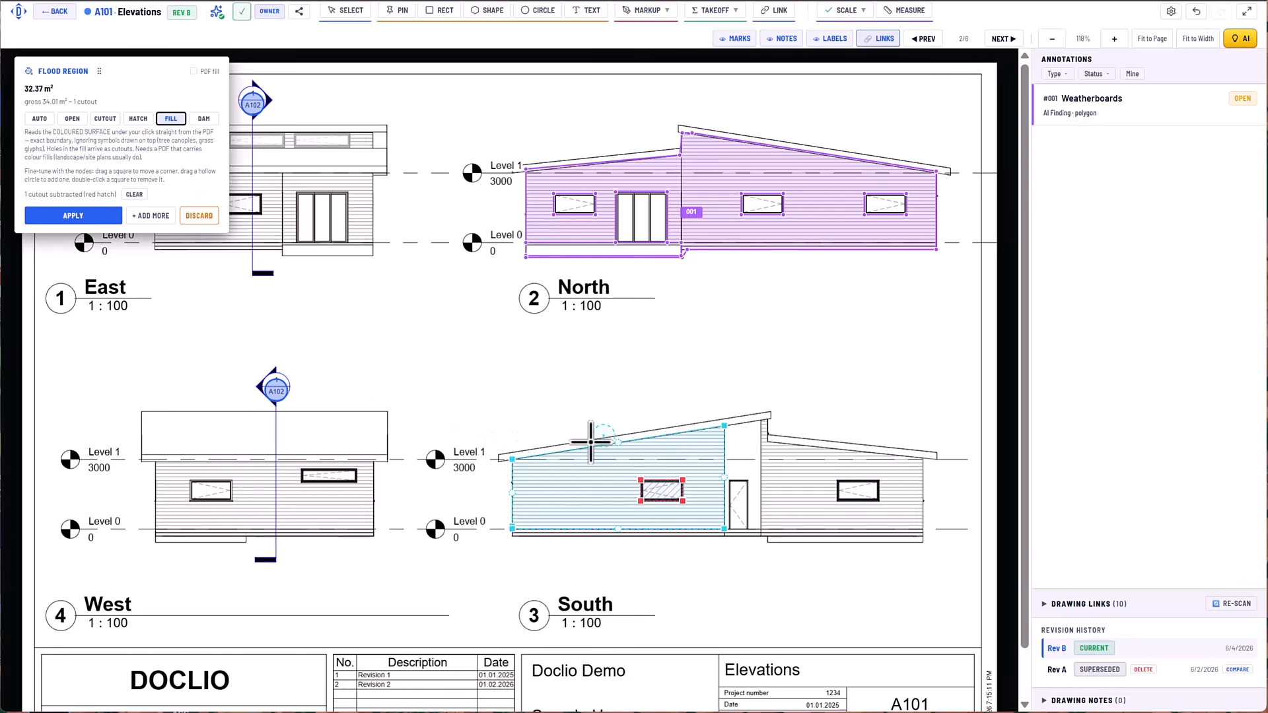
click(153, 217)
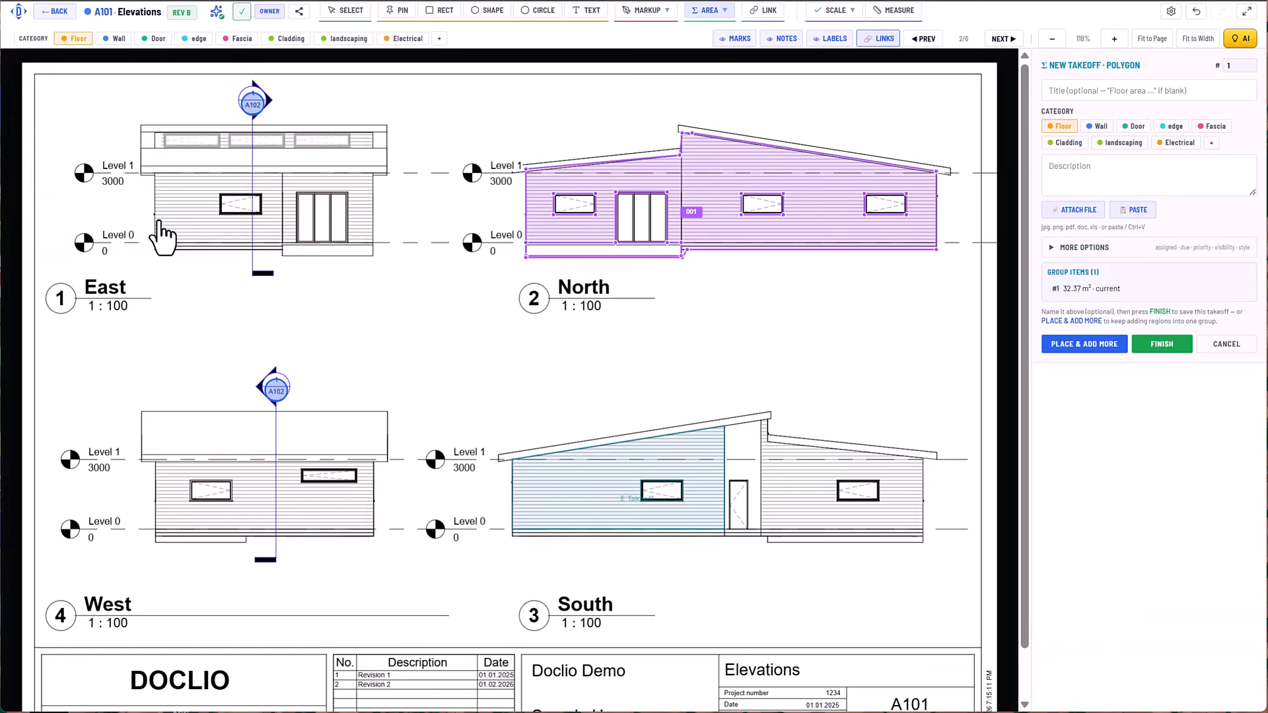
Flood-trace the South elevation's cladding right of the door in Fill mode and apply it as the takeoff's second region.
click(791, 489)
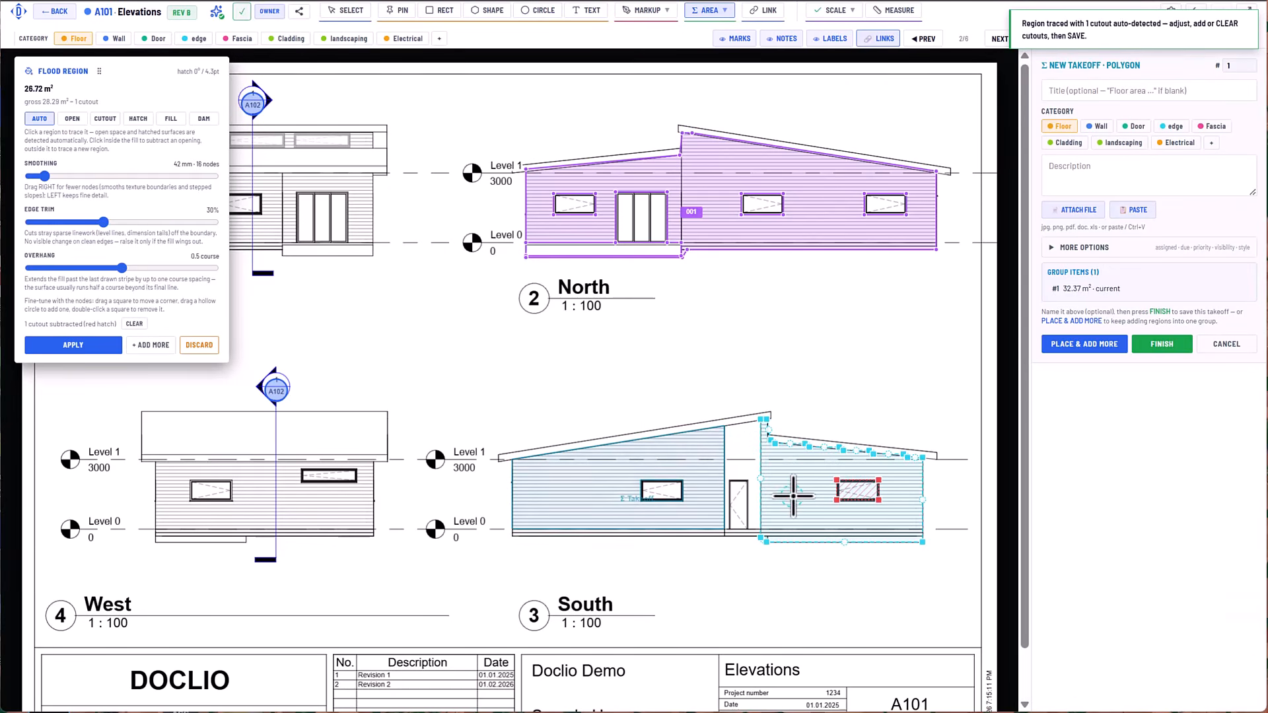
click(171, 119)
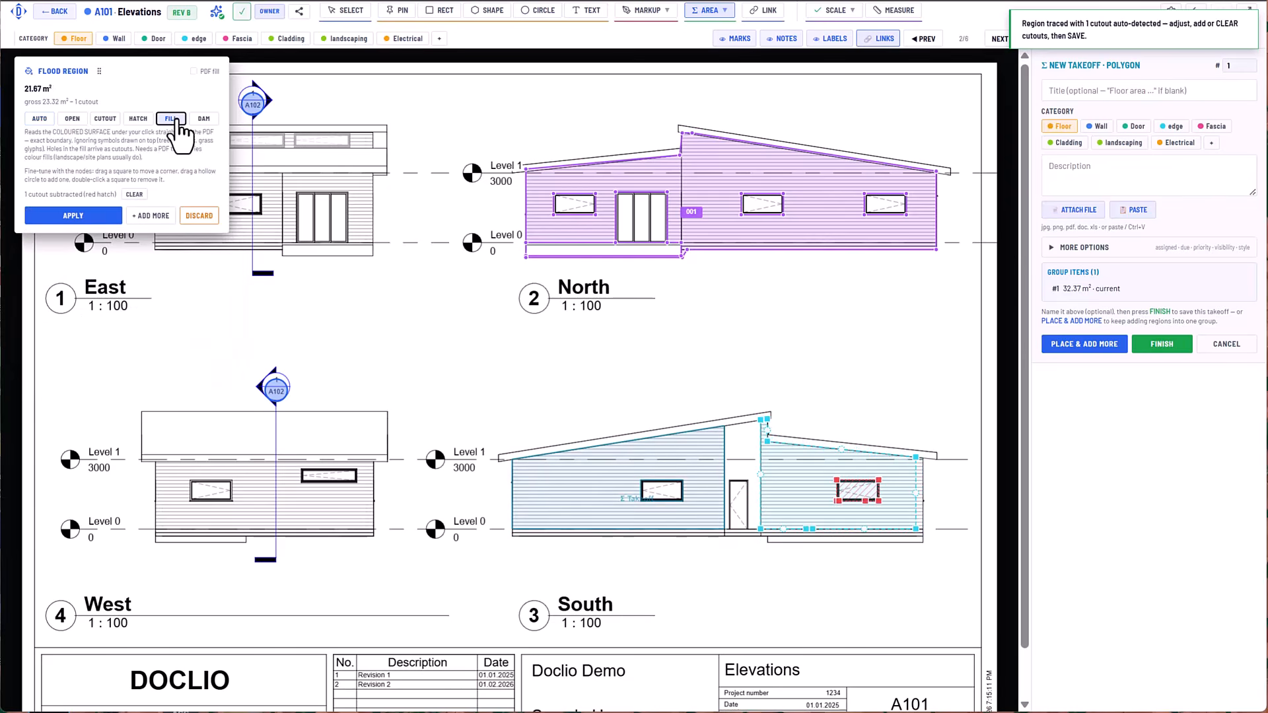
click(98, 216)
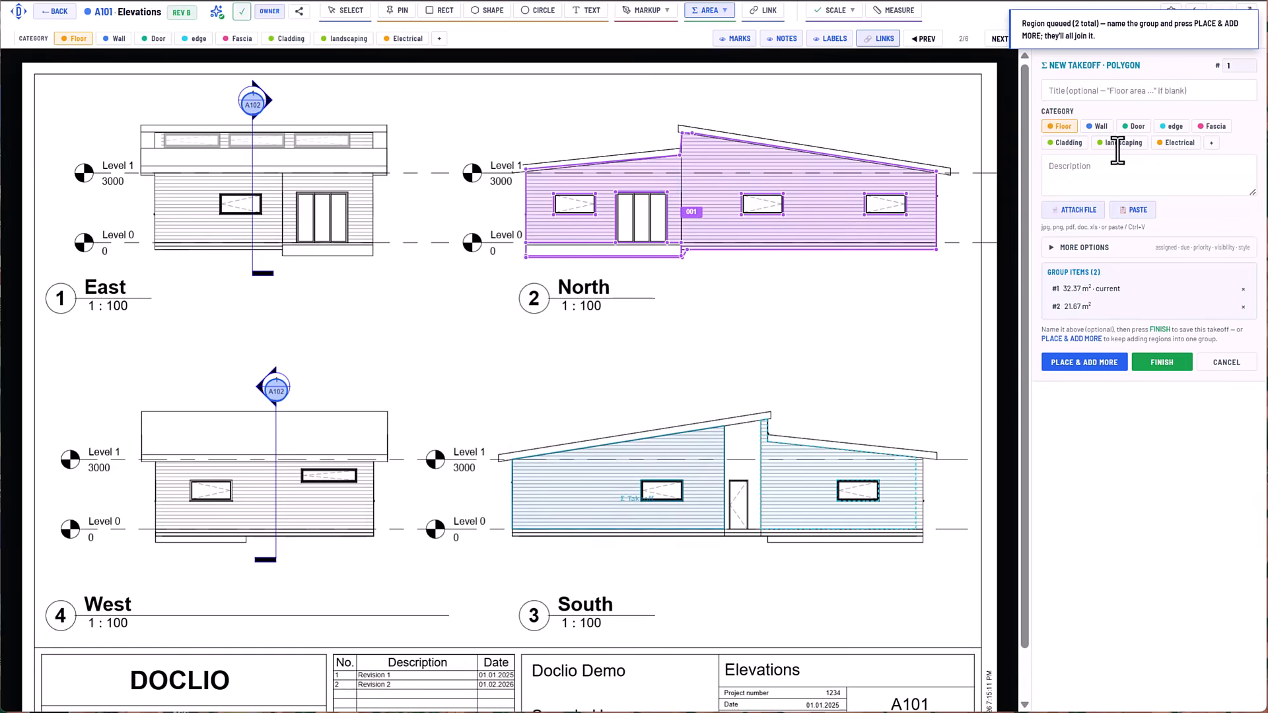
Assign the new takeoff to the Cladding category, title it "Cladding South" and save it.
click(1068, 144)
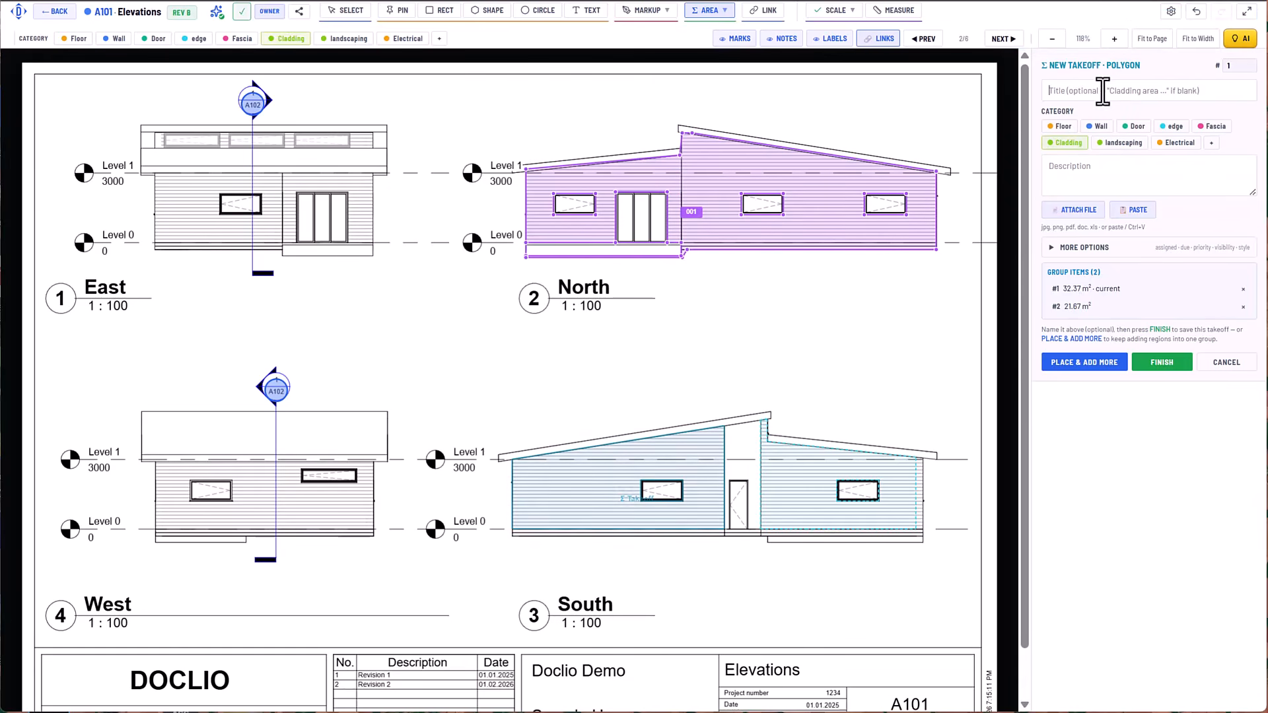
text(Cladding South)
click(1156, 364)
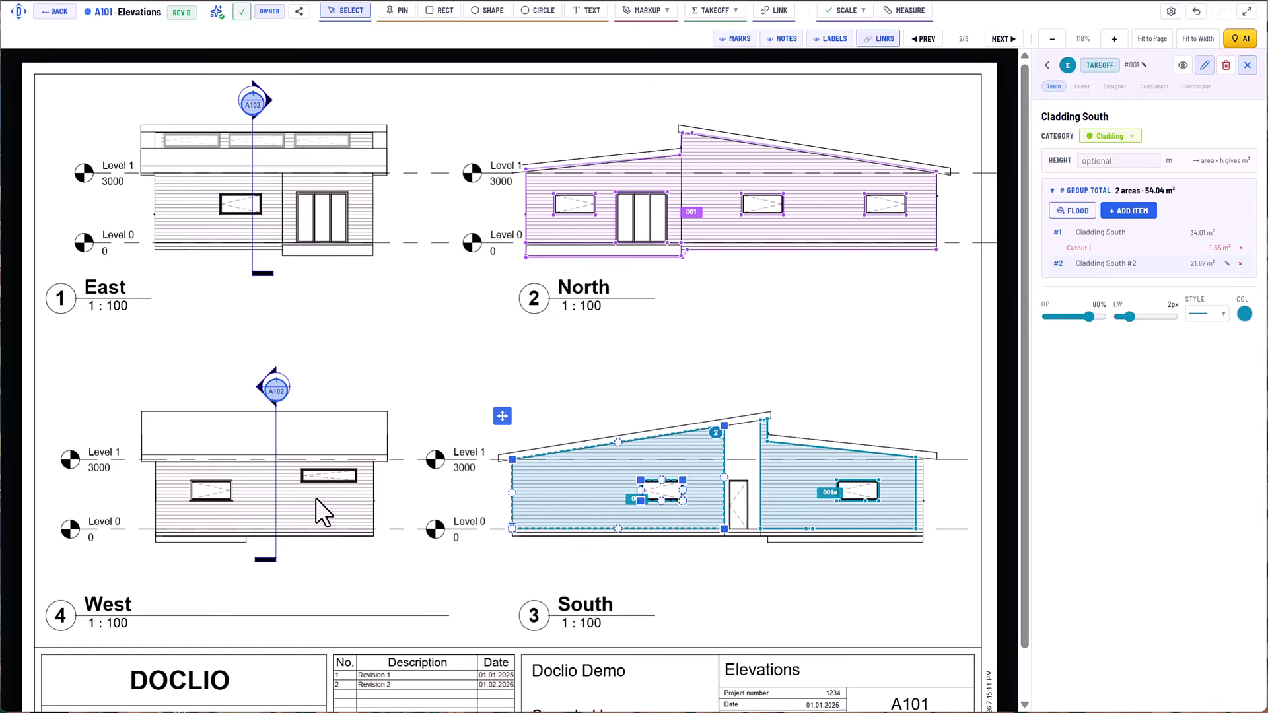
Flood-trace the West elevation's cladding with its two window cutouts and add the region to the "Cladding South" takeoff group.
click(1131, 211)
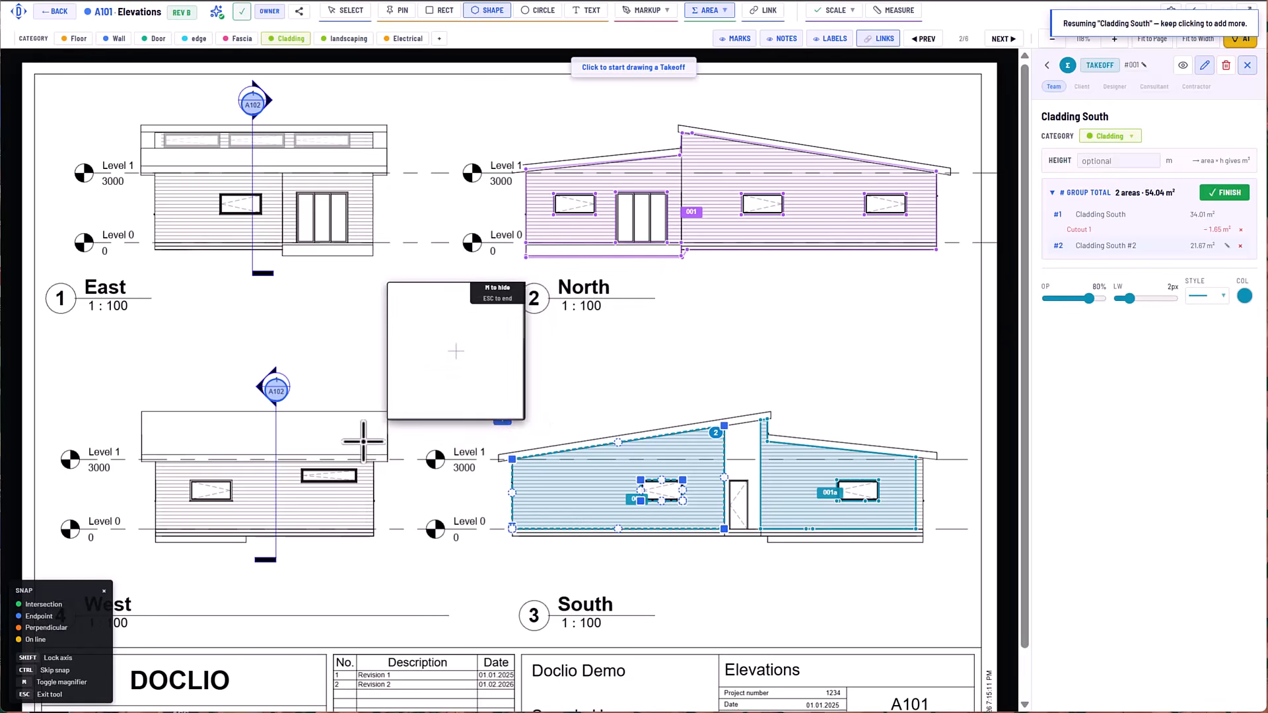
click(712, 11)
click(731, 125)
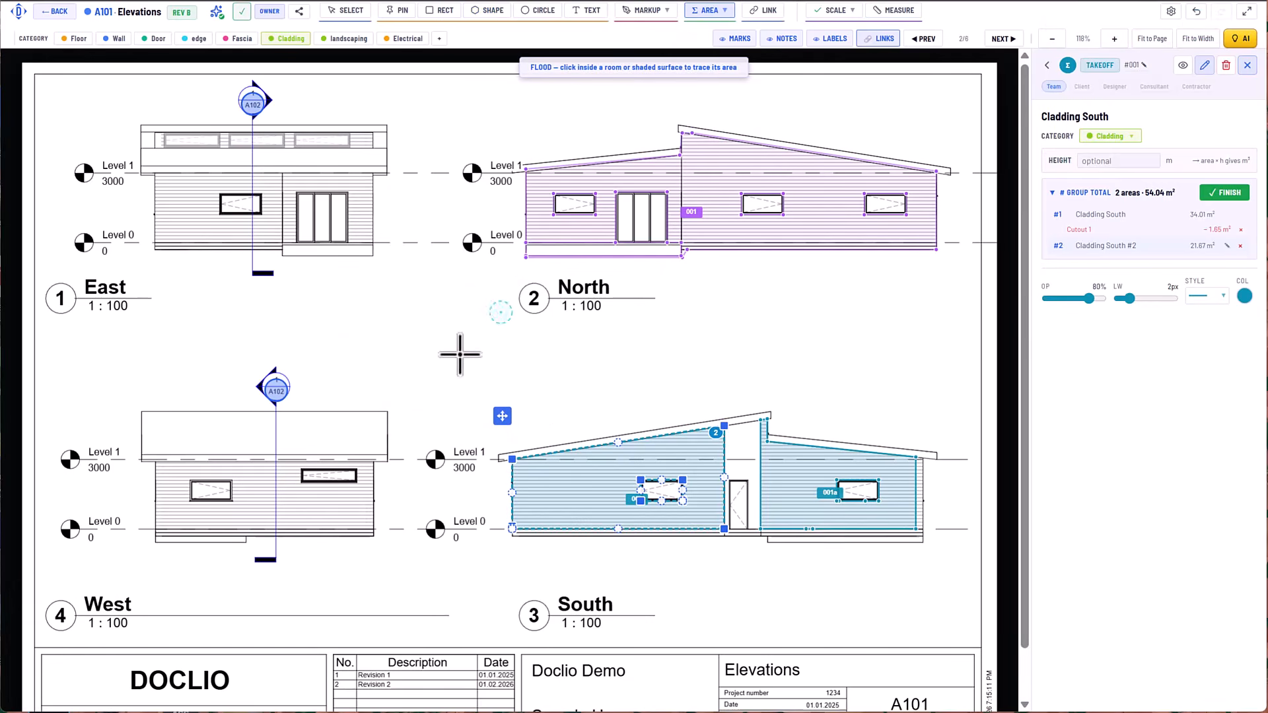
click(339, 502)
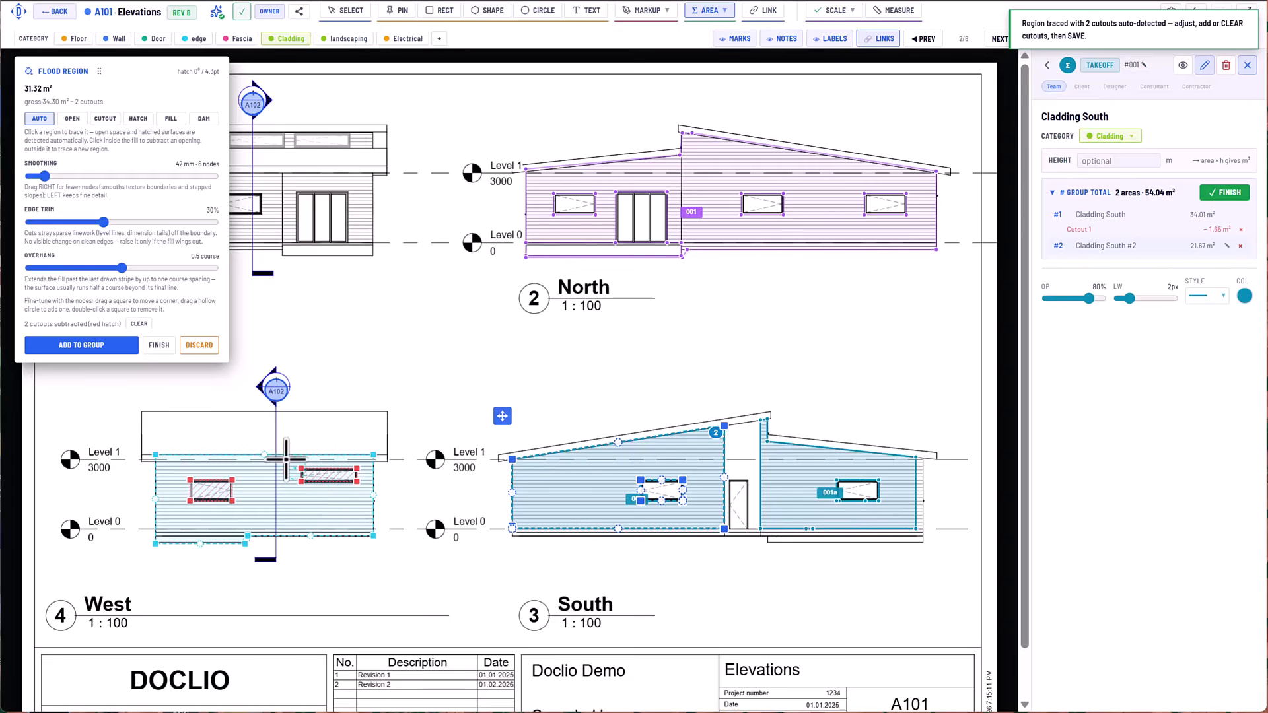
click(100, 347)
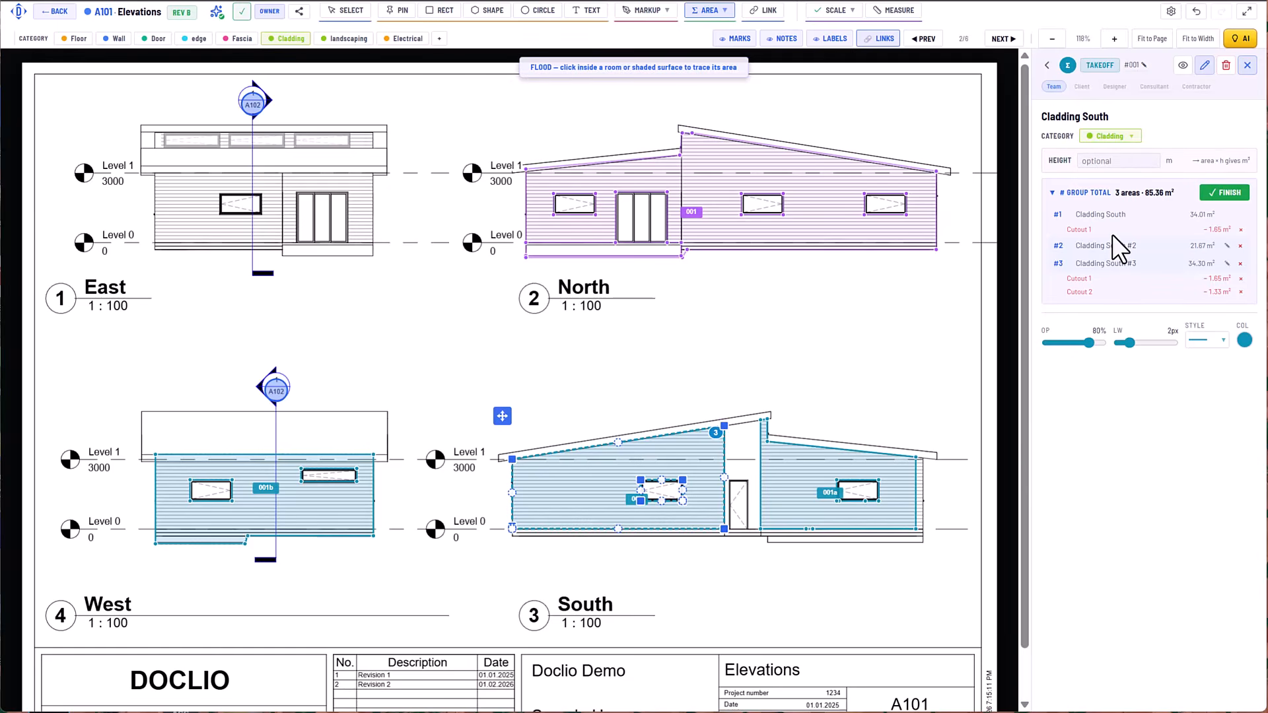
Rename the takeoff "Cladding South and West", save it and set its opacity to 65%.
click(1203, 66)
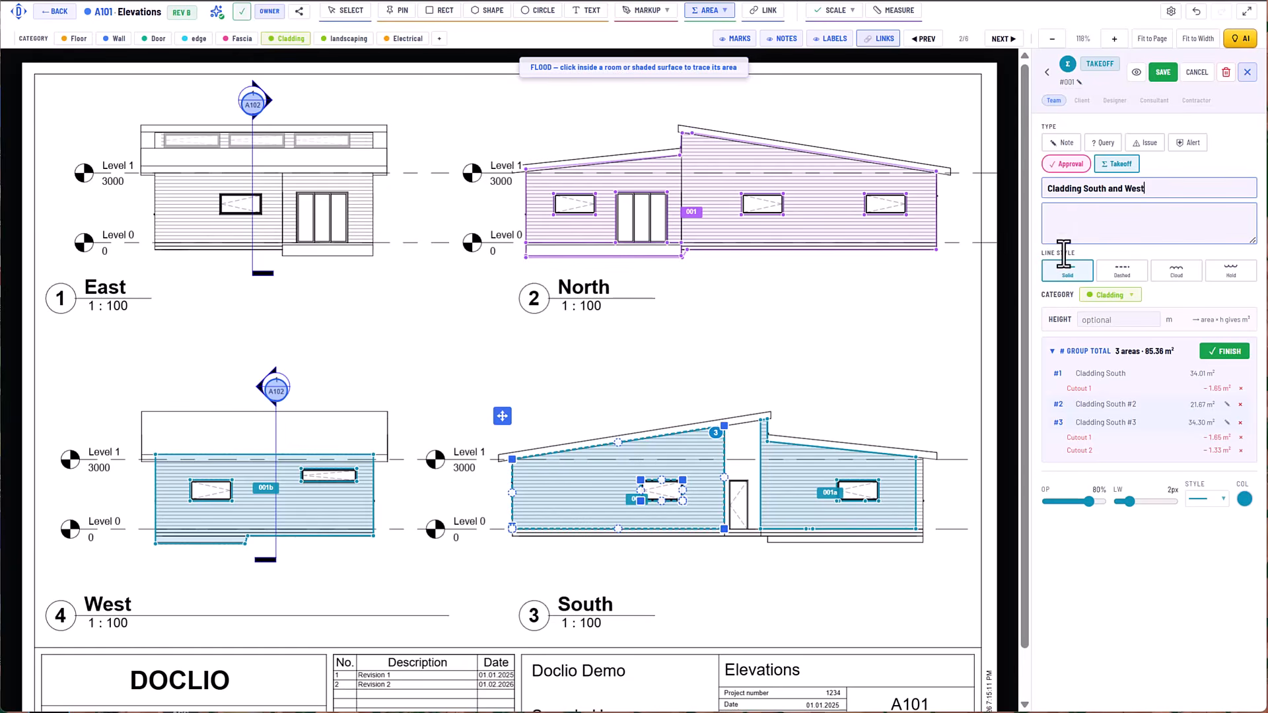
click(1163, 74)
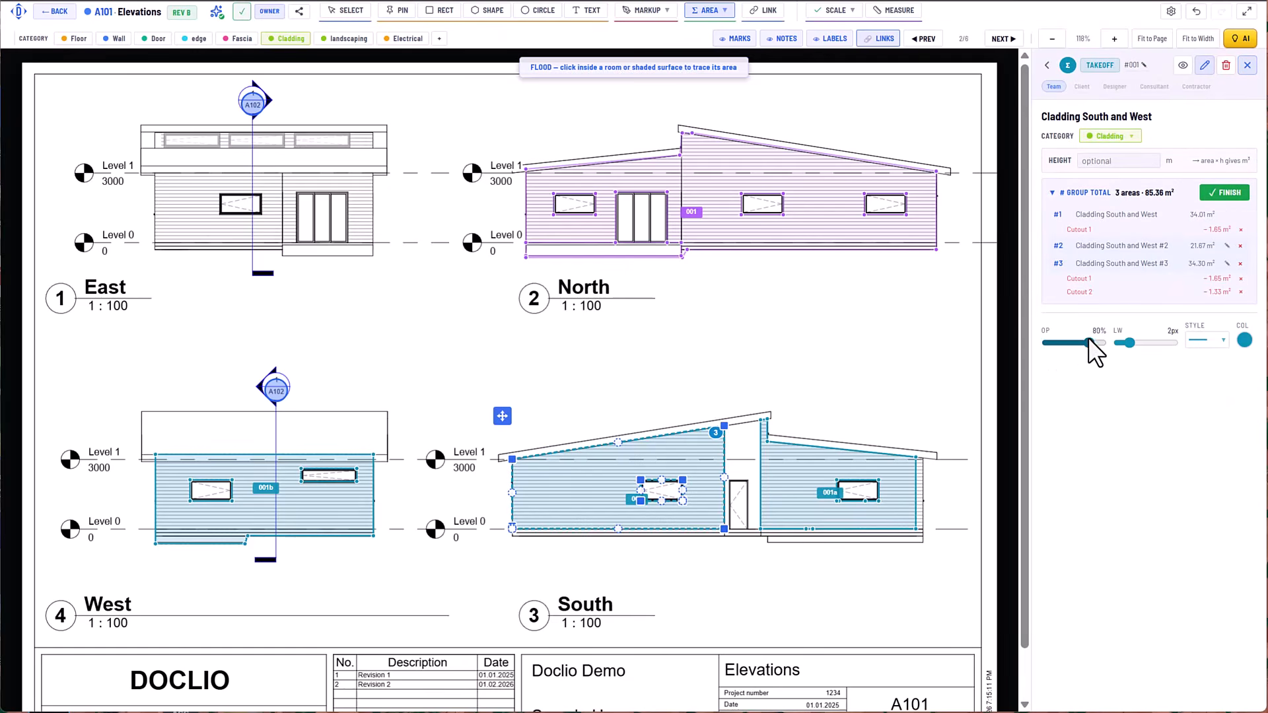
drag(1089, 340, 1128, 342)
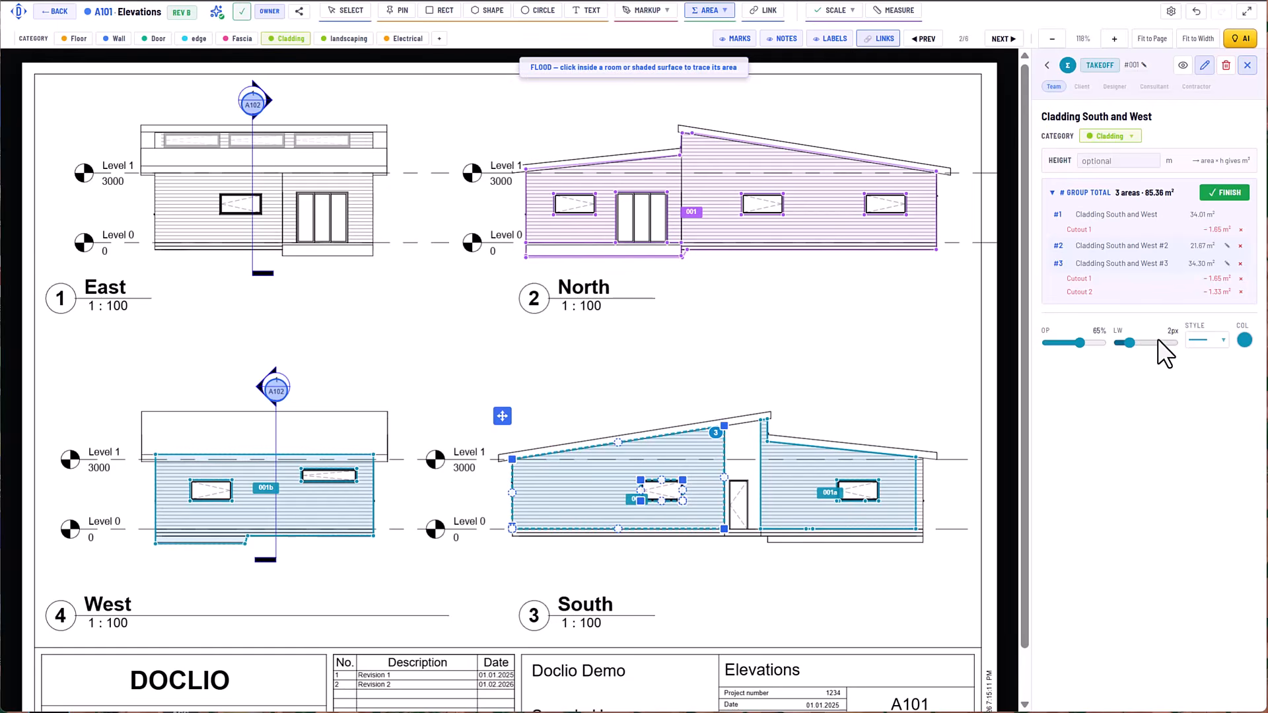
Try the Cloud line style on the "Cladding South and West" takeoff and switch it back to Solid.
click(1215, 340)
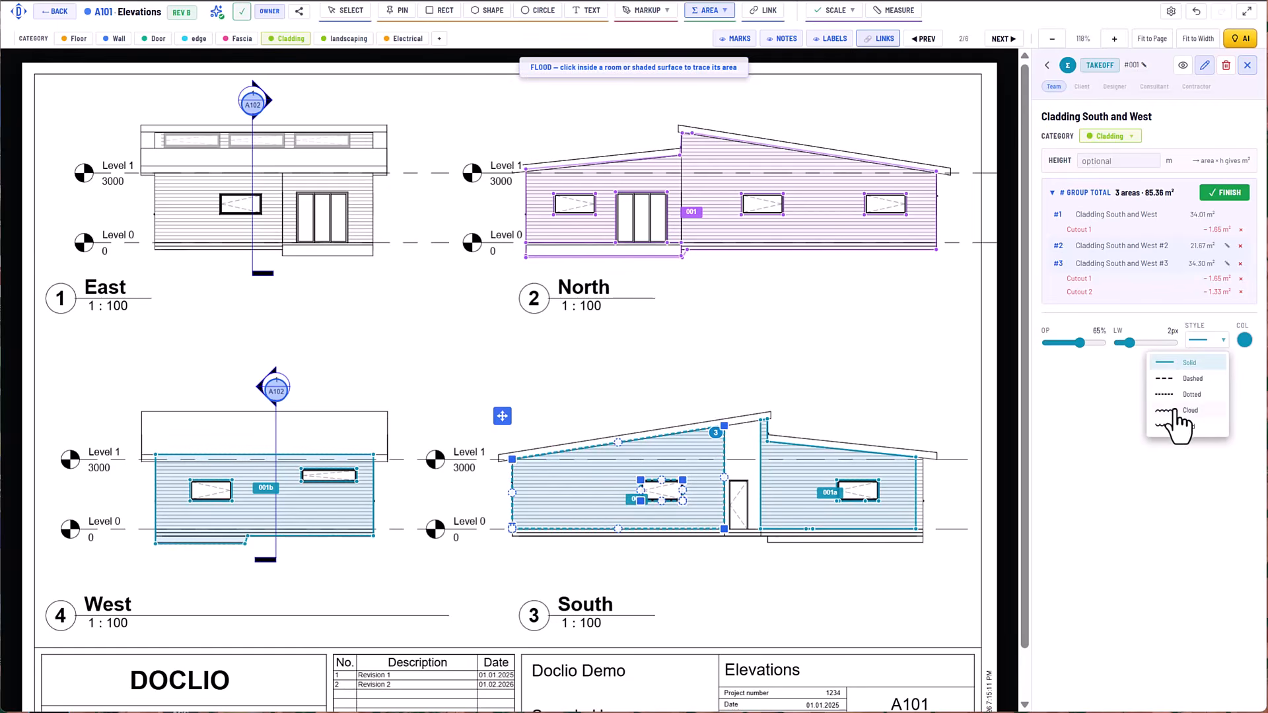
click(1177, 409)
click(1209, 341)
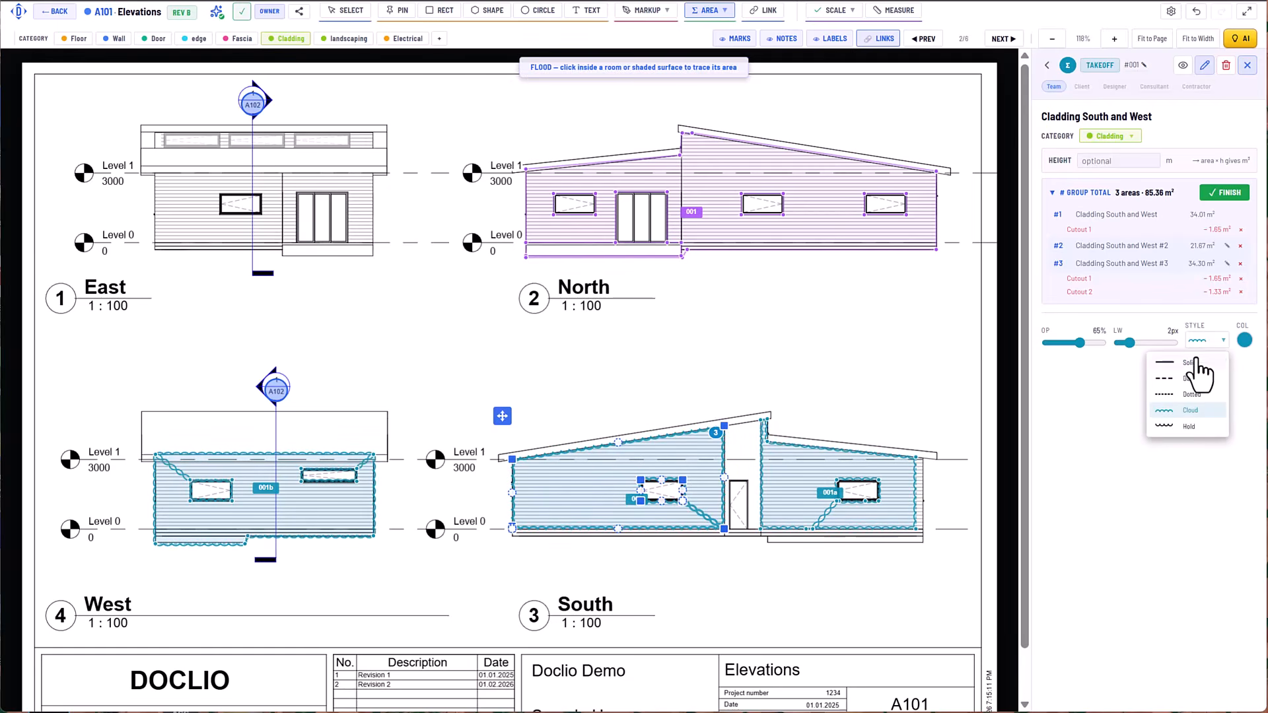
click(1201, 362)
Colour the "Cladding South and West" takeoff green and finish the group.
click(1244, 341)
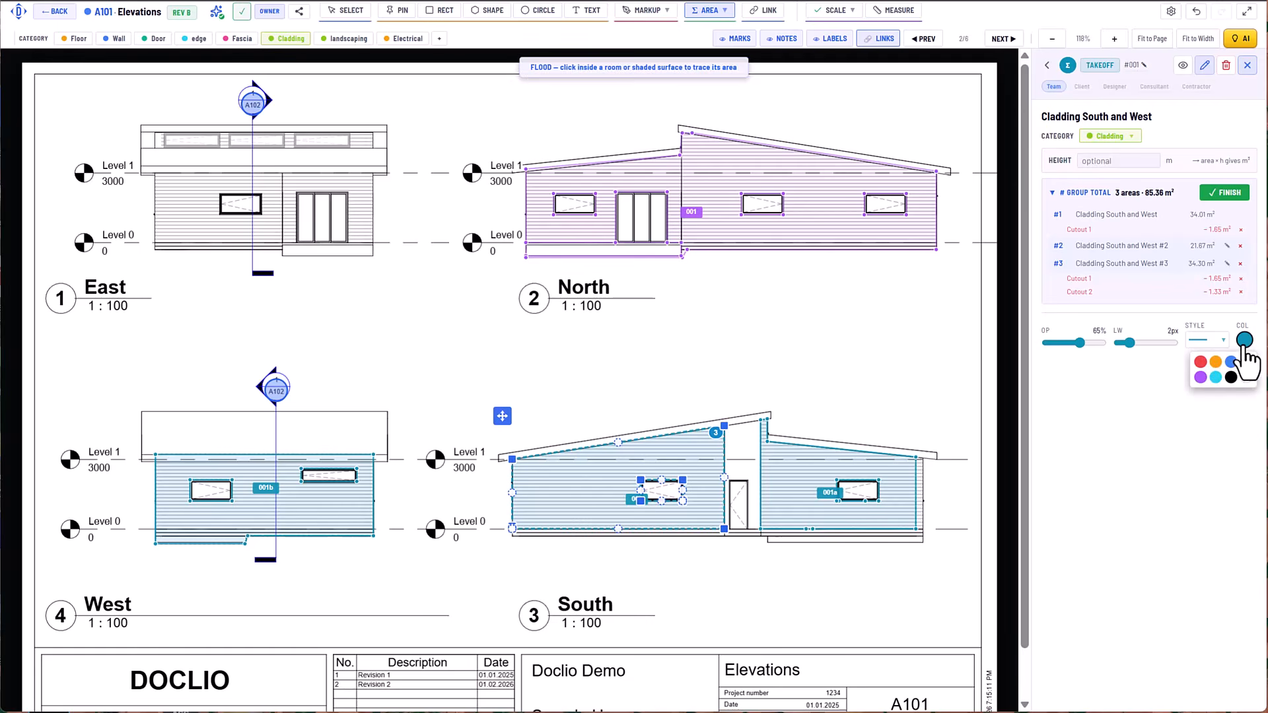
click(1246, 362)
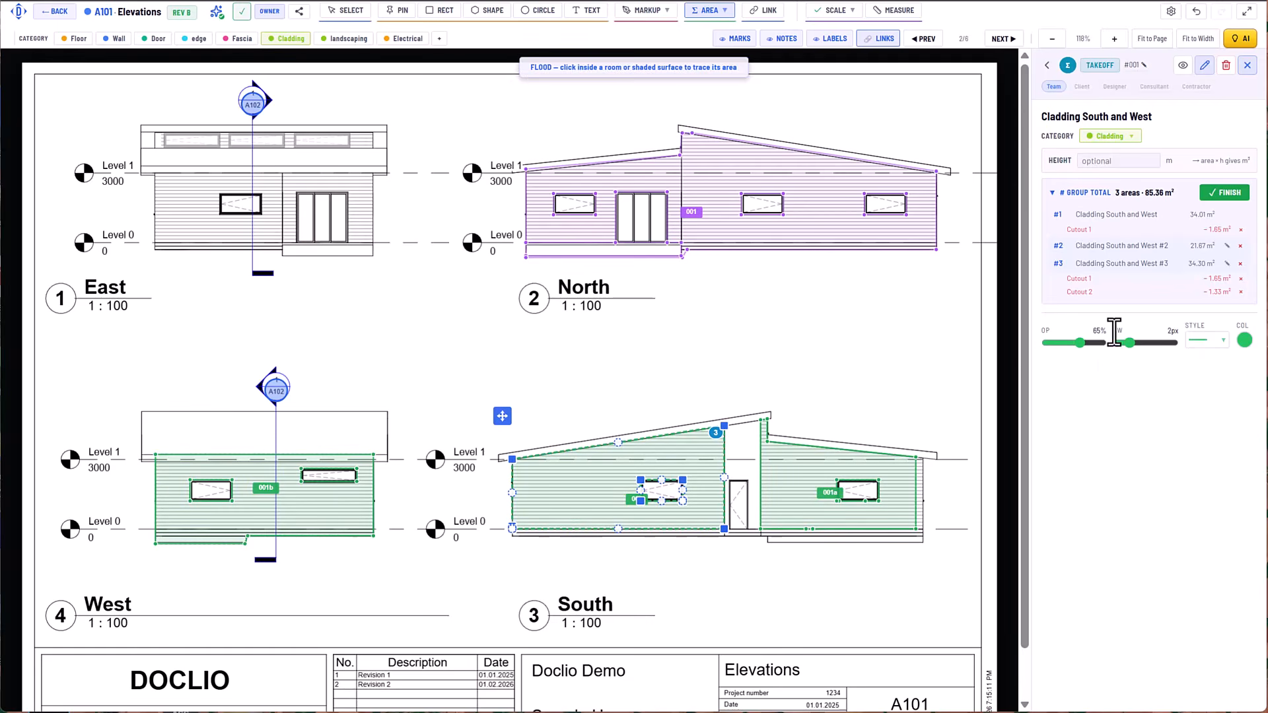
click(1208, 193)
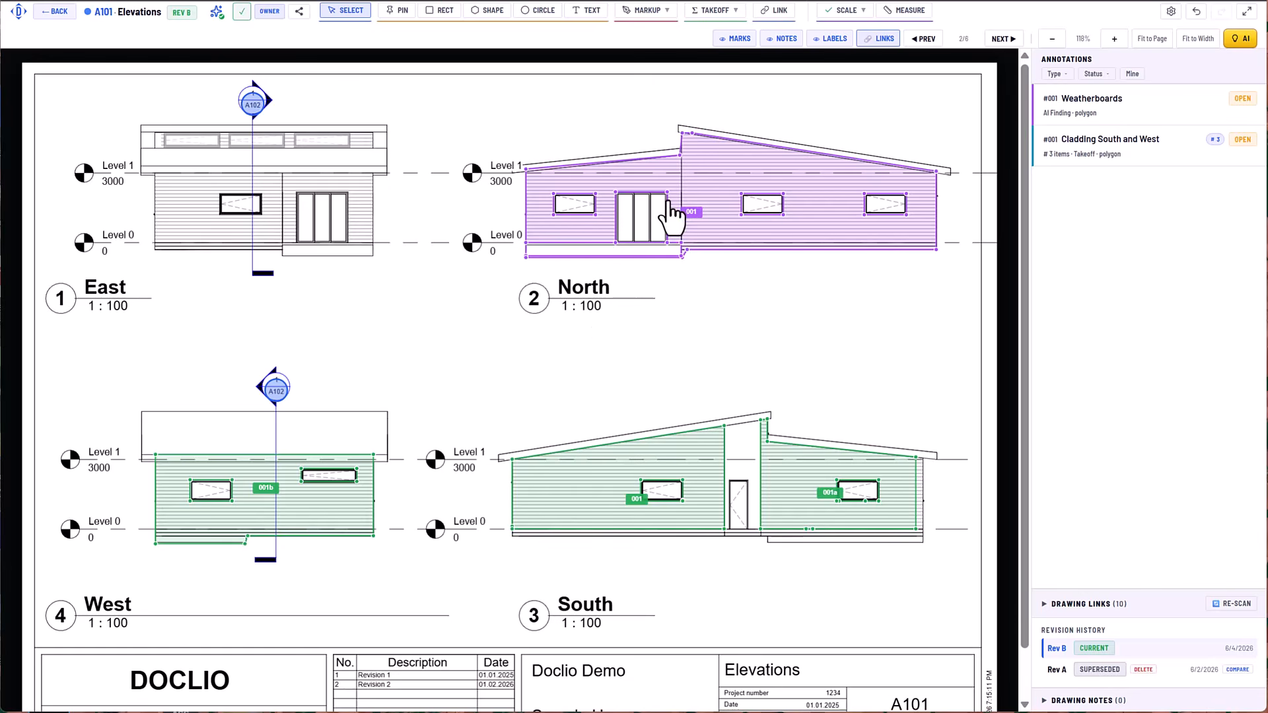
Draw a closed area takeoff of about 32.4 m² around the East elevation's main wall cladding, following the stepped base.
click(720, 12)
click(714, 77)
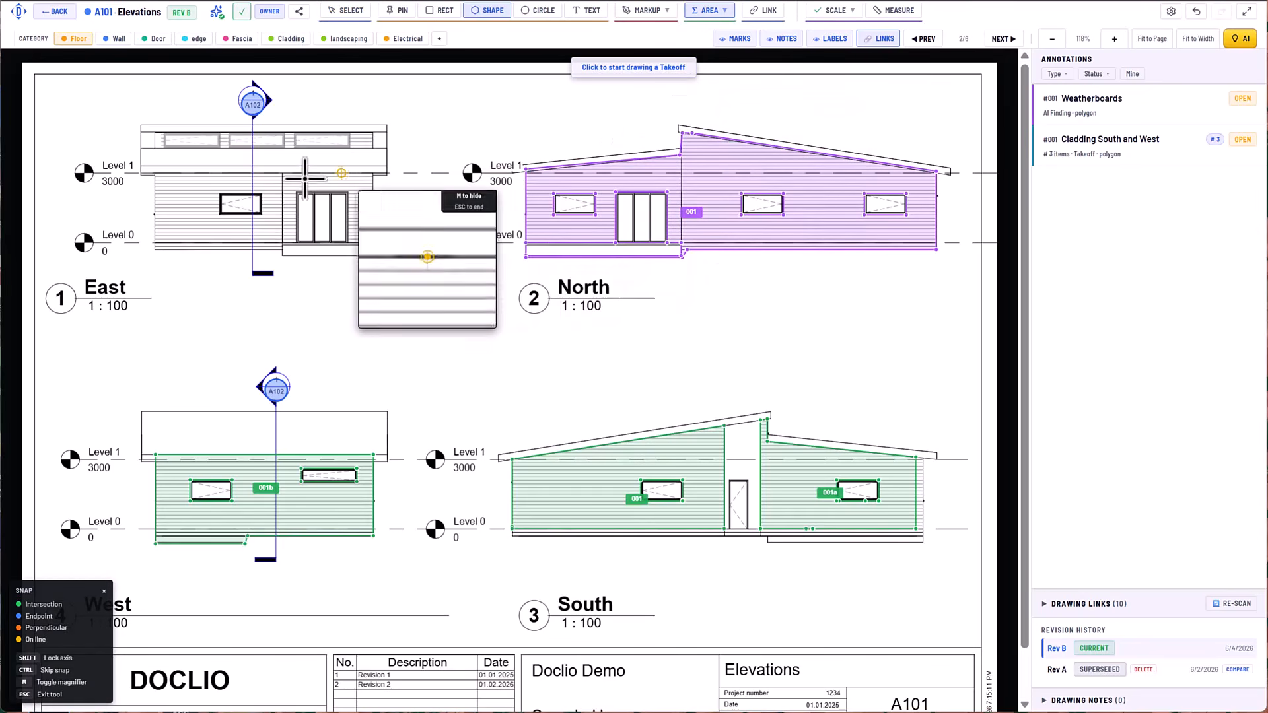
click(154, 246)
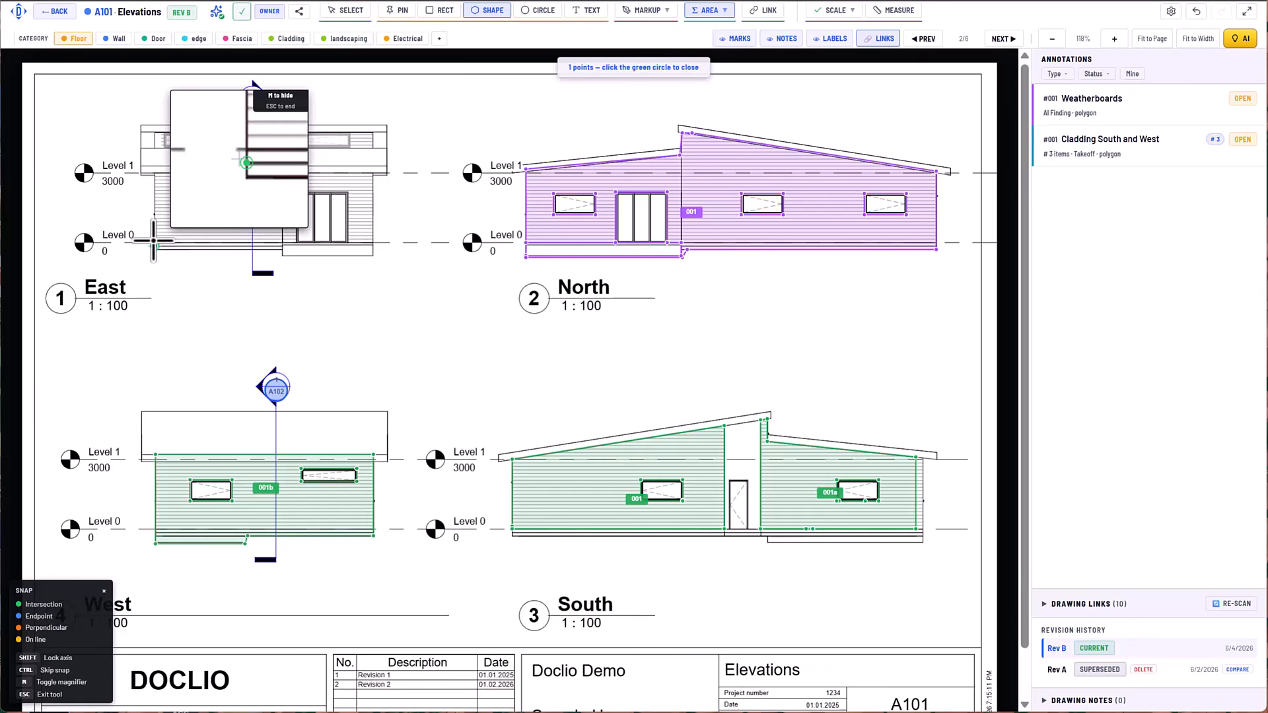
click(154, 165)
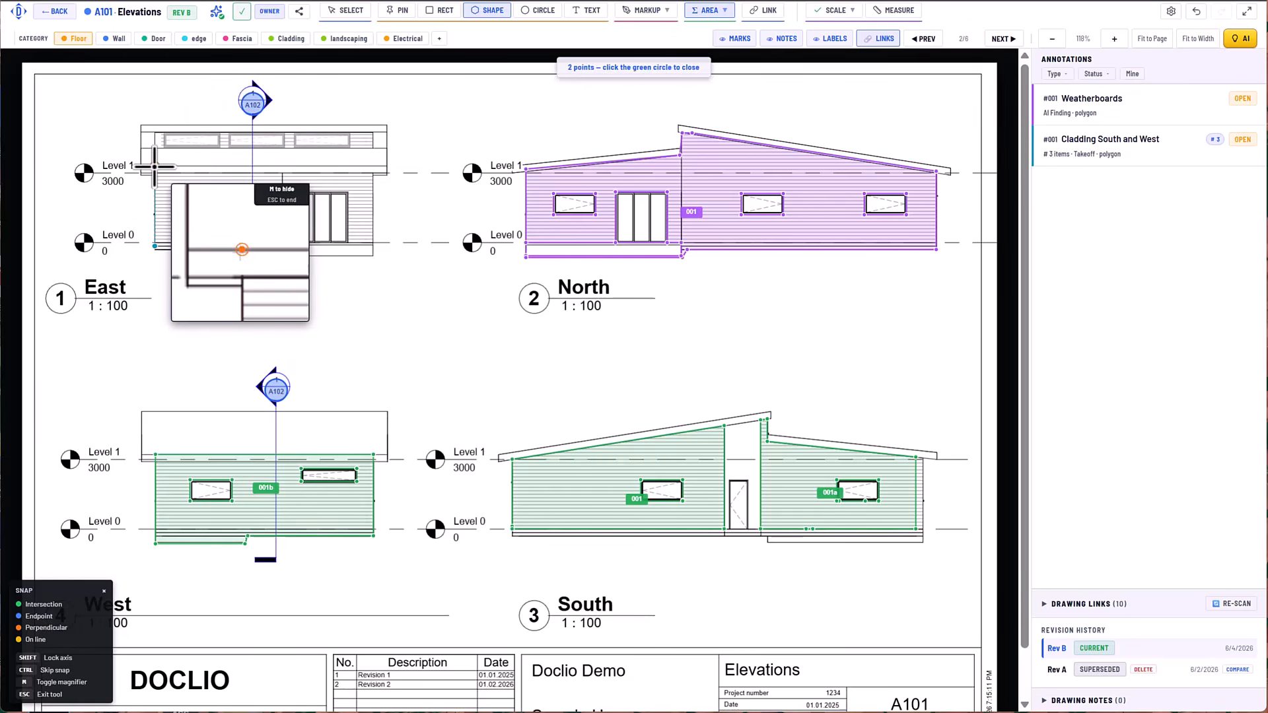
click(374, 165)
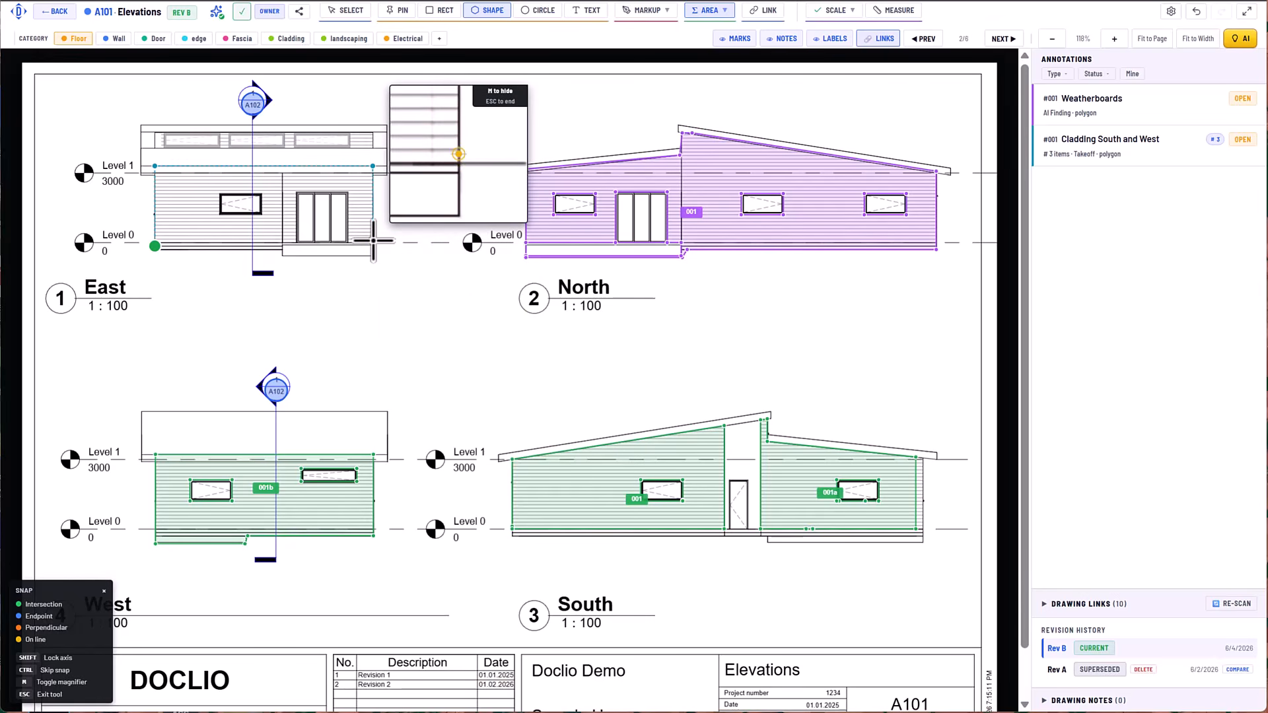
click(373, 243)
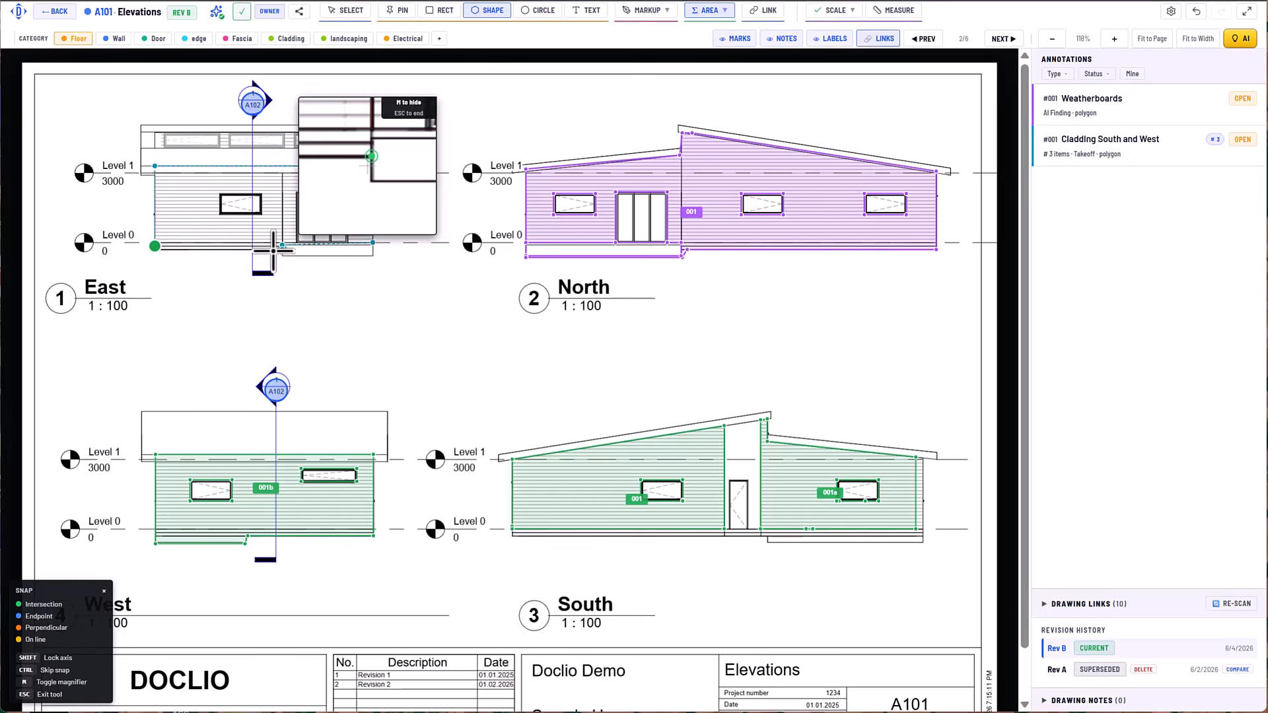
click(282, 246)
click(156, 245)
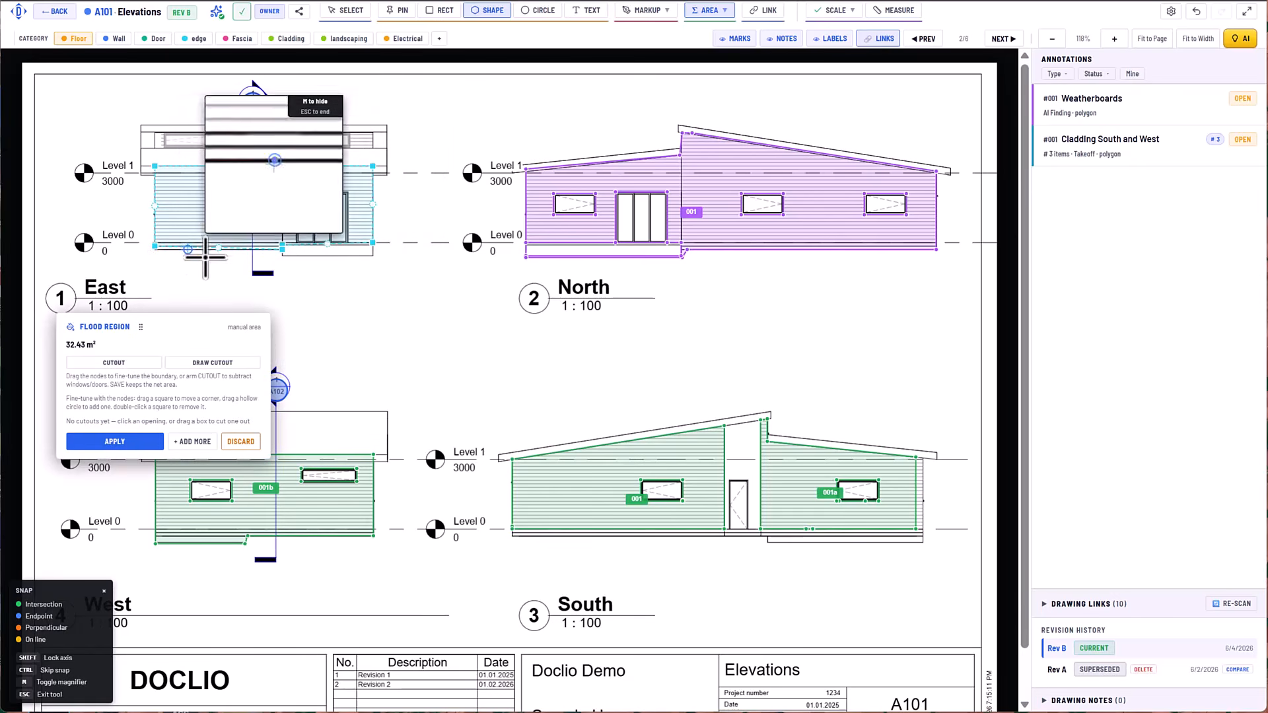
Cut the window and the glazed door out of the East elevation's wall area and apply the region.
click(128, 383)
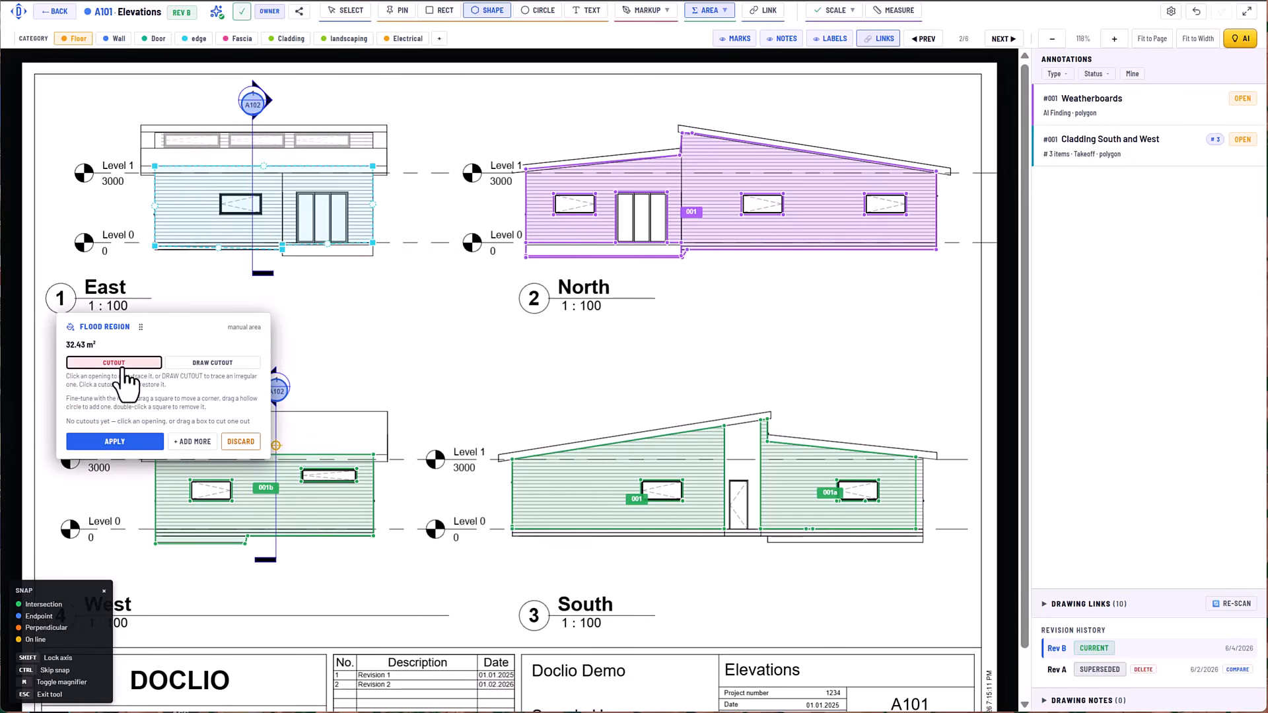
click(241, 204)
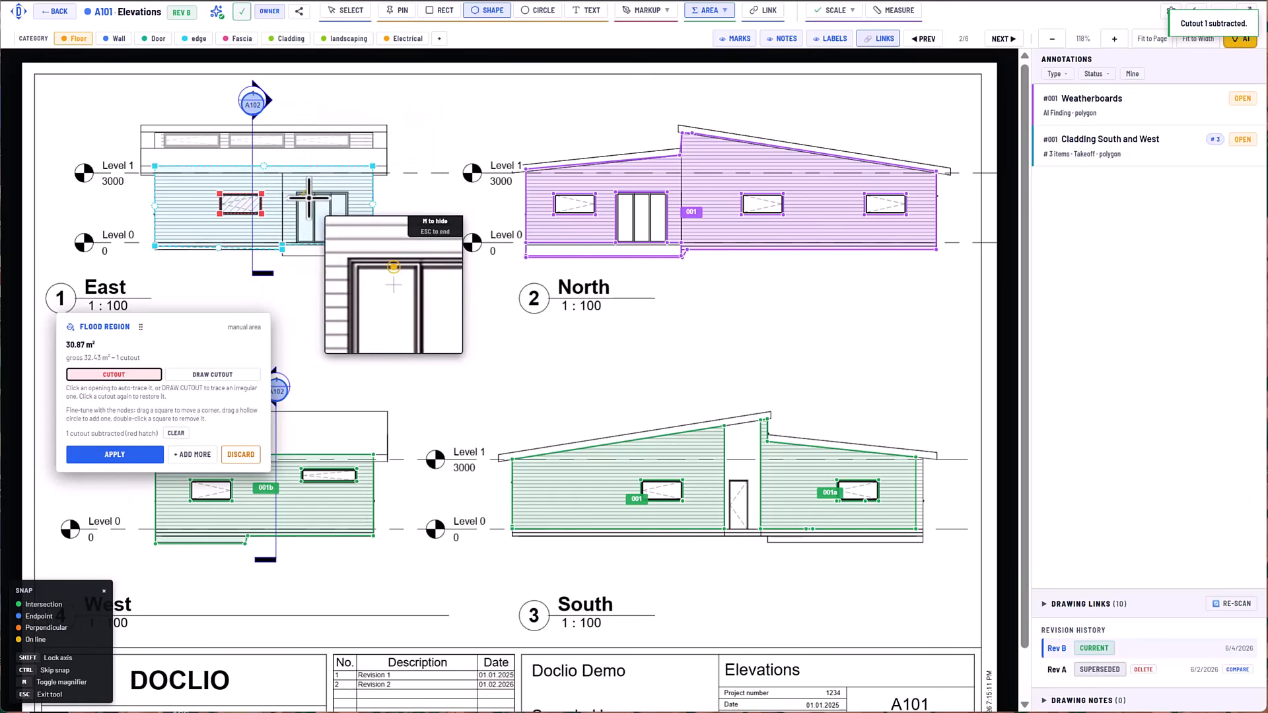
click(322, 204)
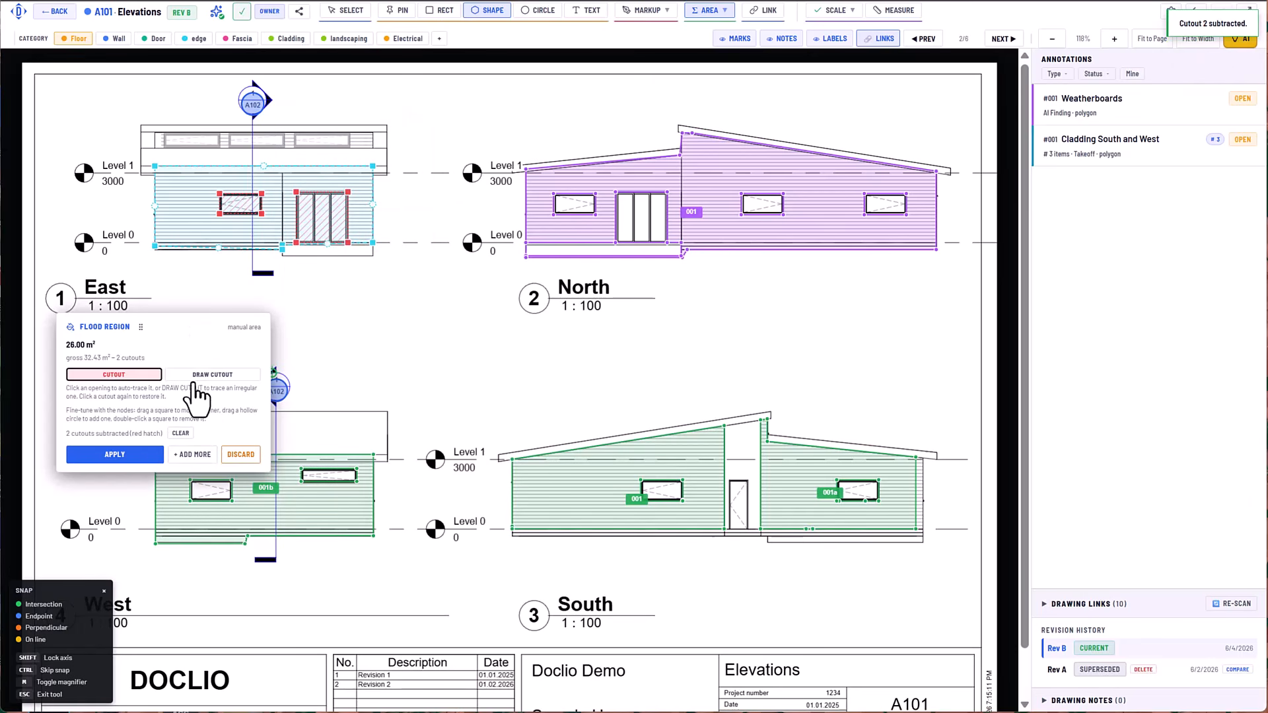
click(140, 456)
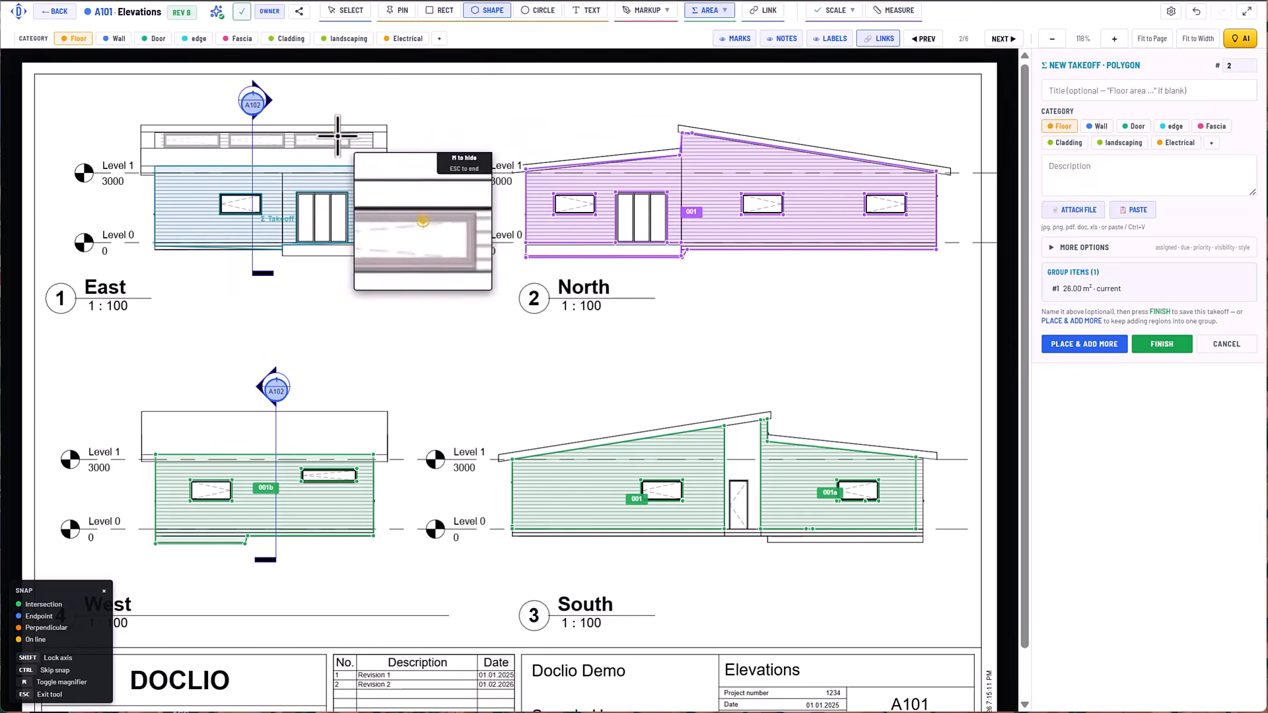
Draw an area of about 0.7 m² over the cladding right of the East elevation's high-level windows and apply it as the second region.
click(375, 131)
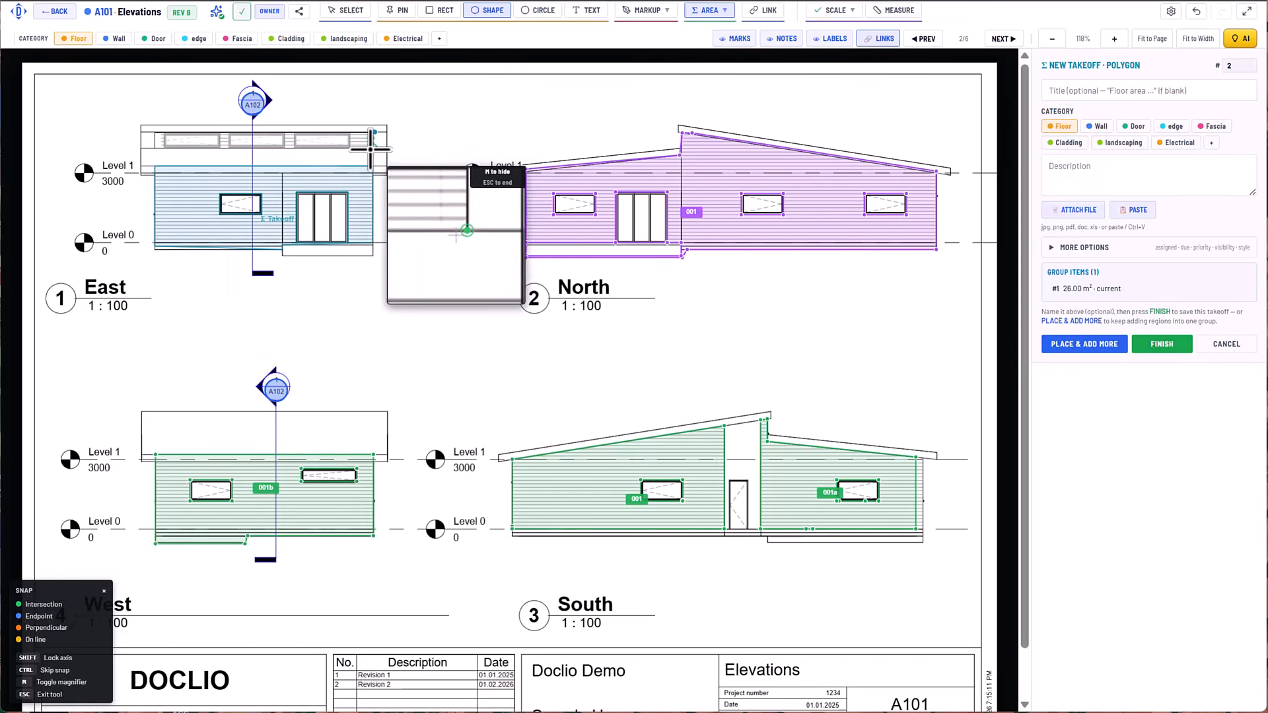
click(373, 148)
click(349, 148)
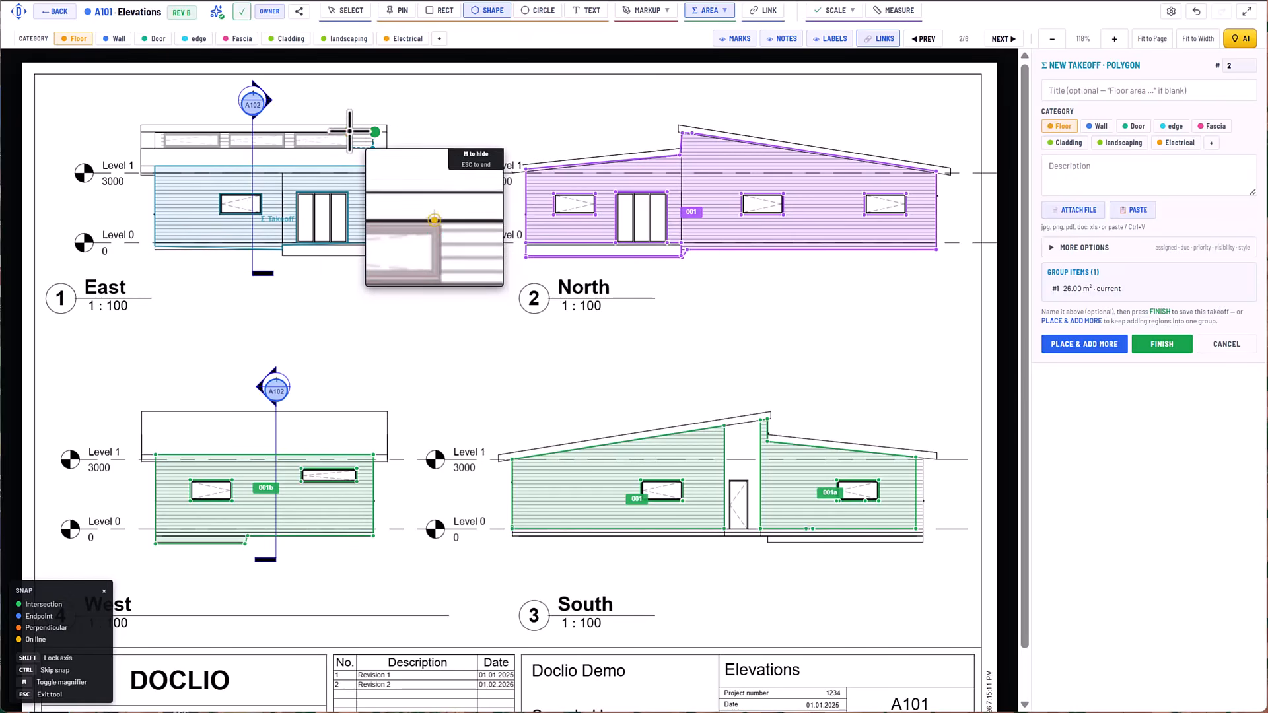
click(376, 132)
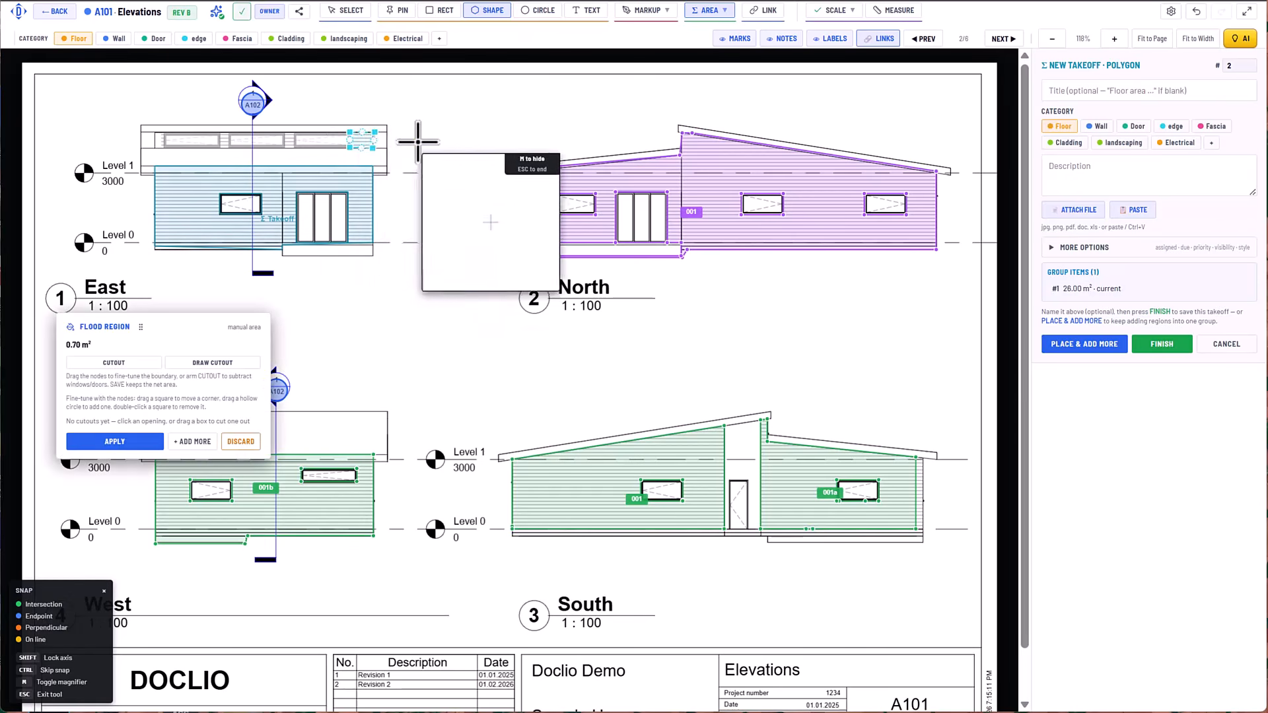
click(120, 443)
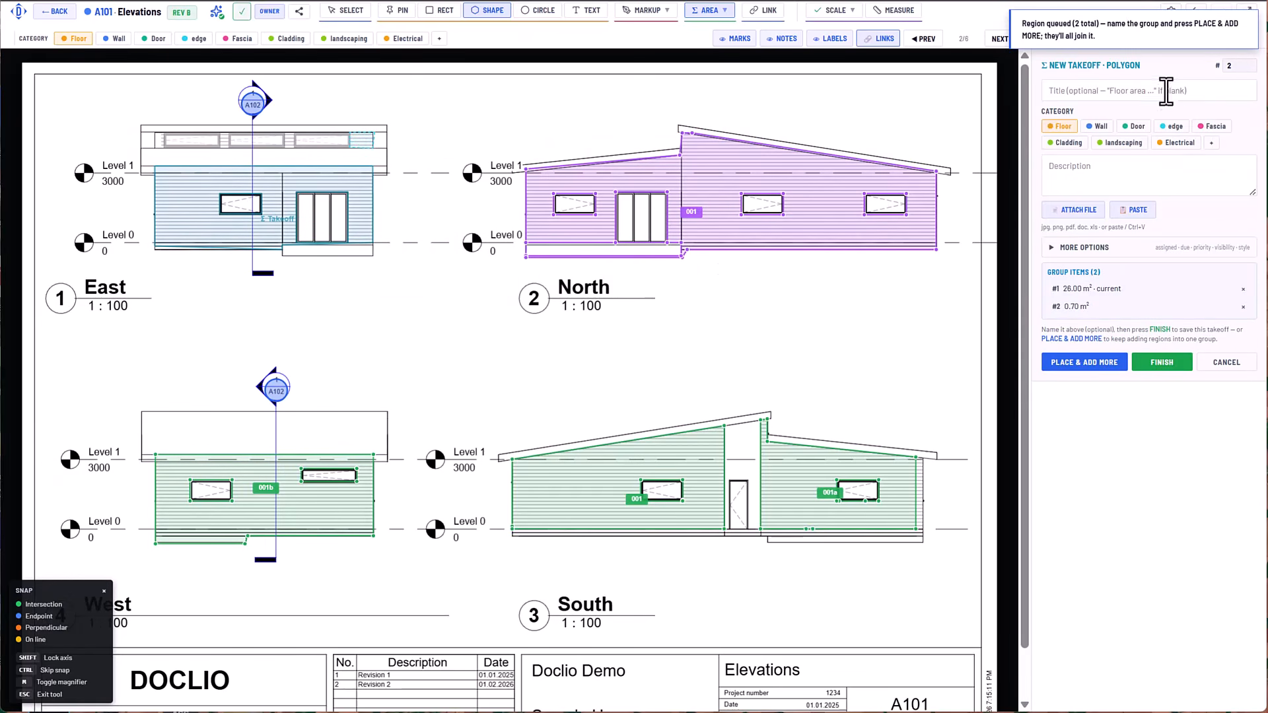
Assign the new takeoff to the Cladding category, title it "Cladding East", finish it and deselect it.
click(1068, 147)
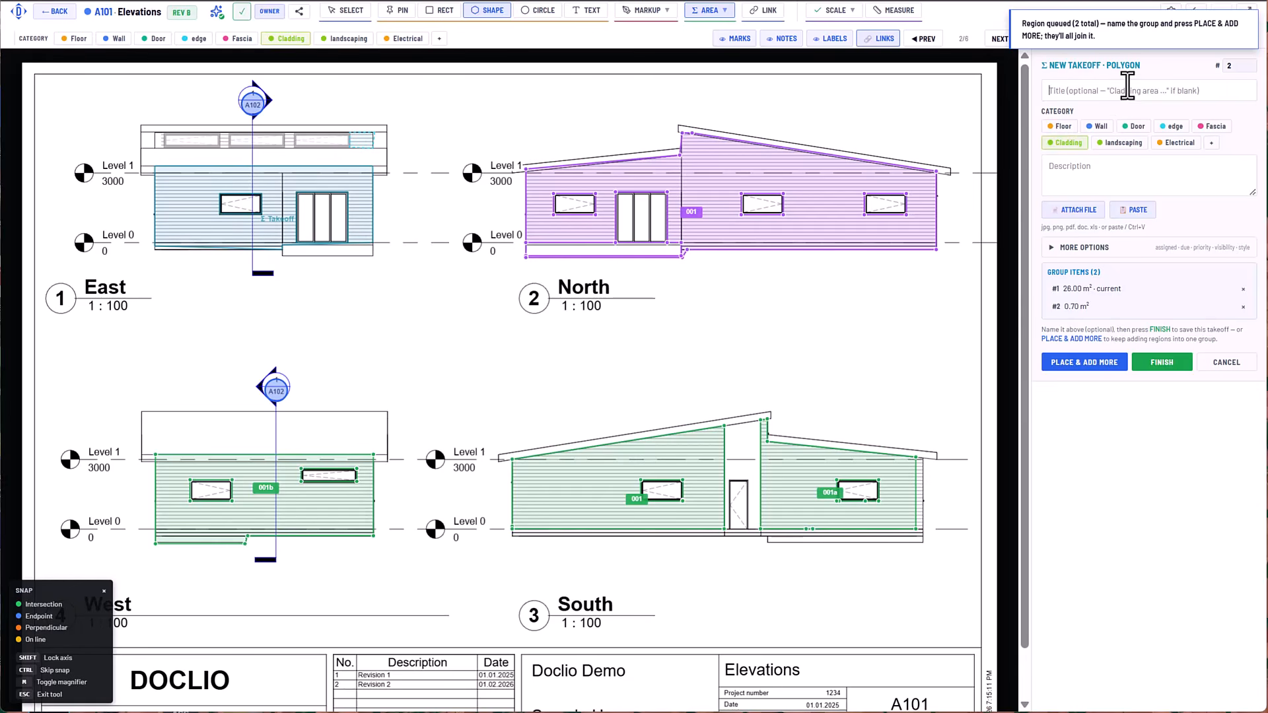
text(Cladding East)
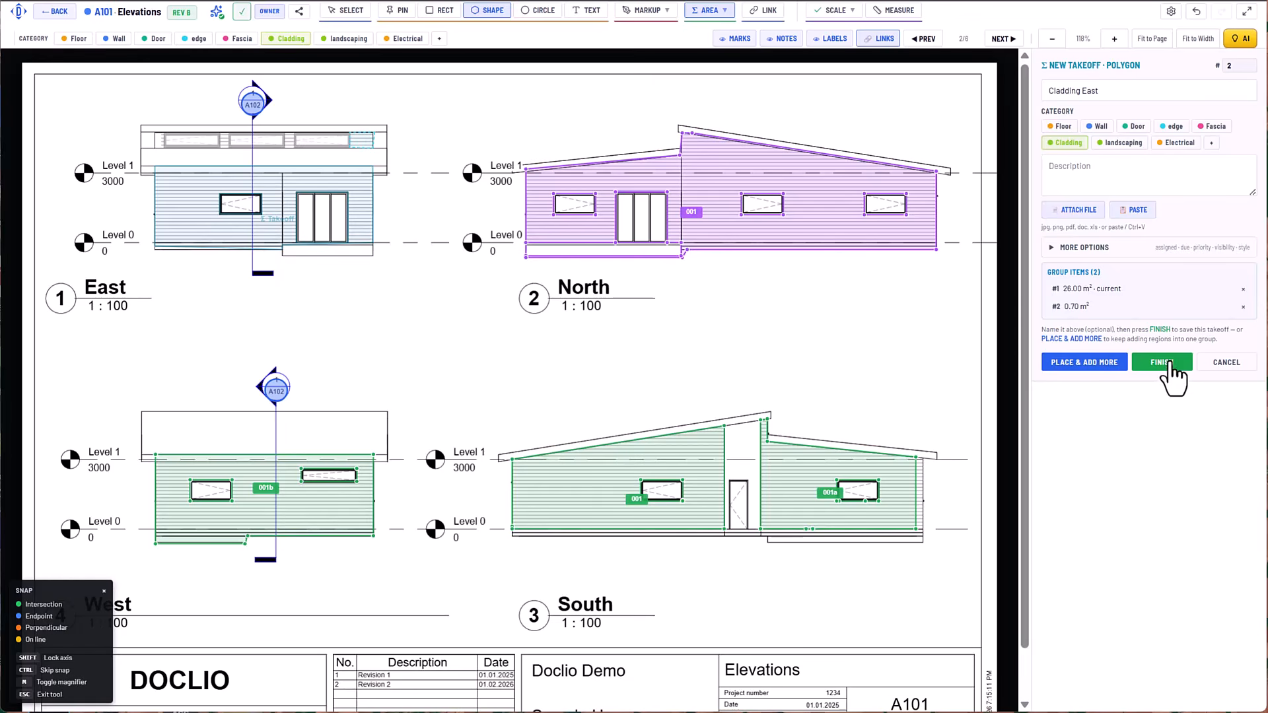
click(1164, 364)
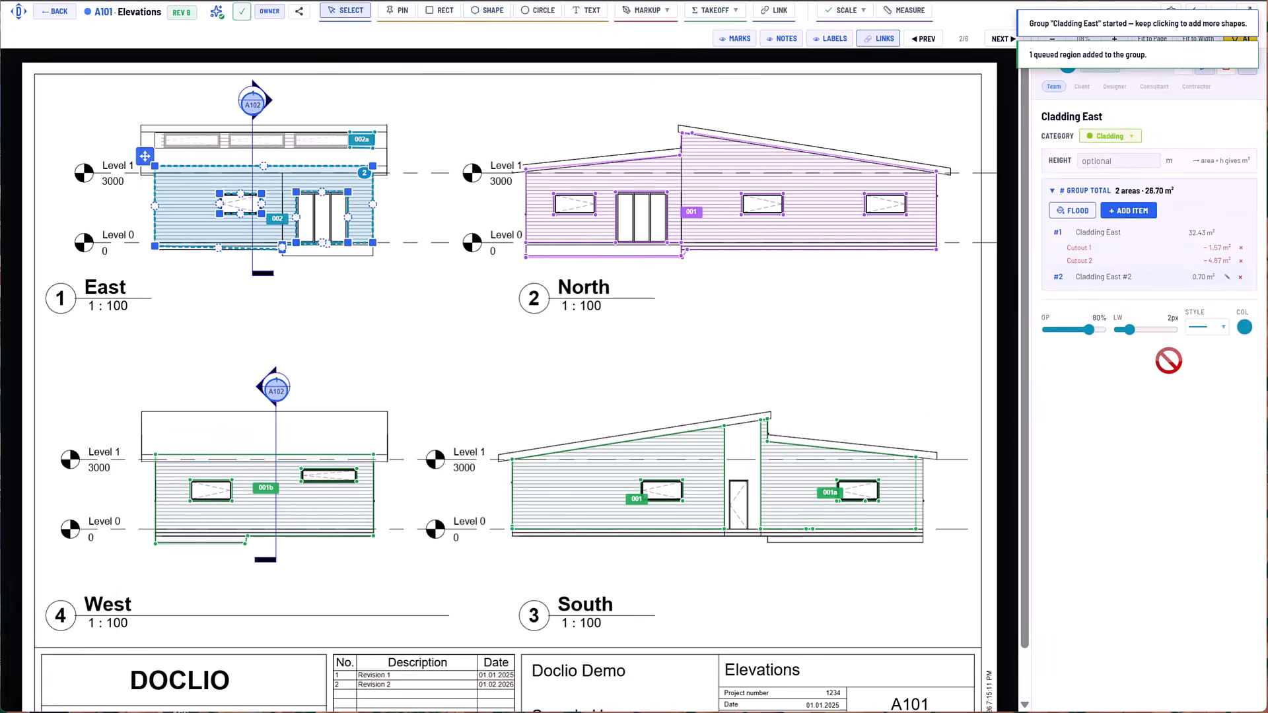
click(730, 361)
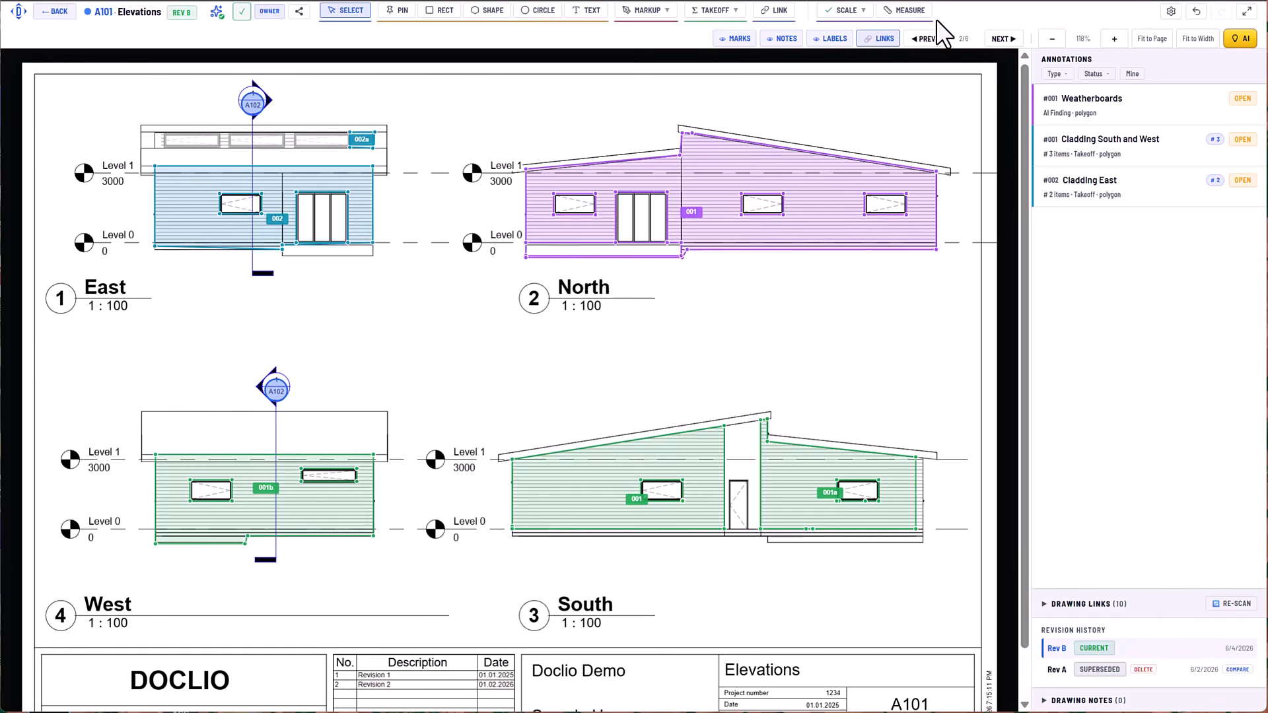
On the L01 Landscaping Plan, flood-trace the turf around the fire pit in Fill mode and queue it as the first region.
click(1001, 39)
click(1003, 41)
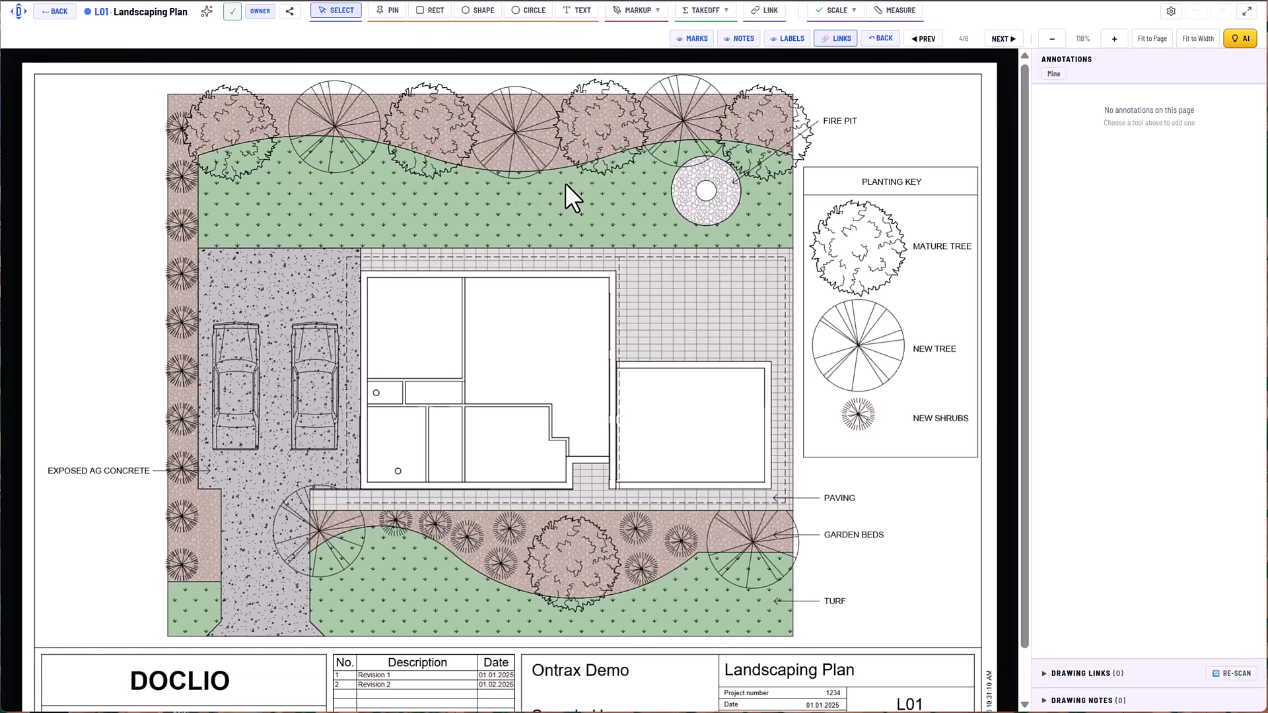
click(718, 12)
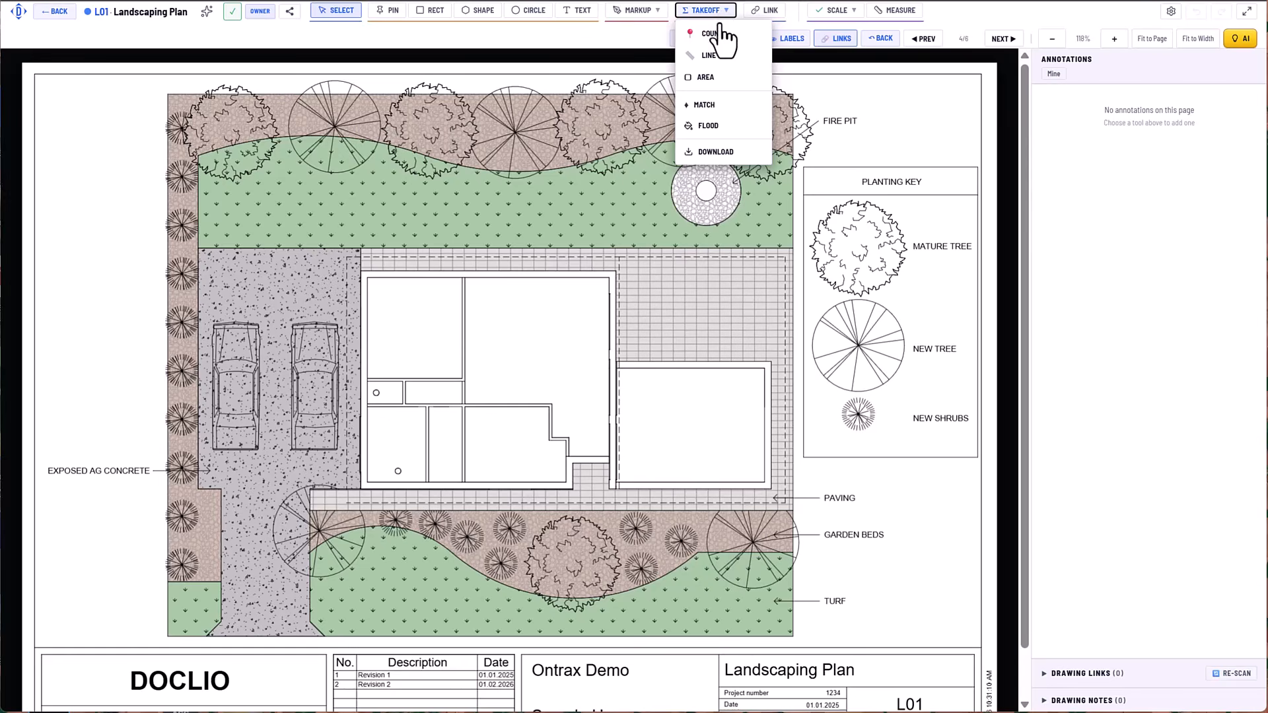
click(707, 126)
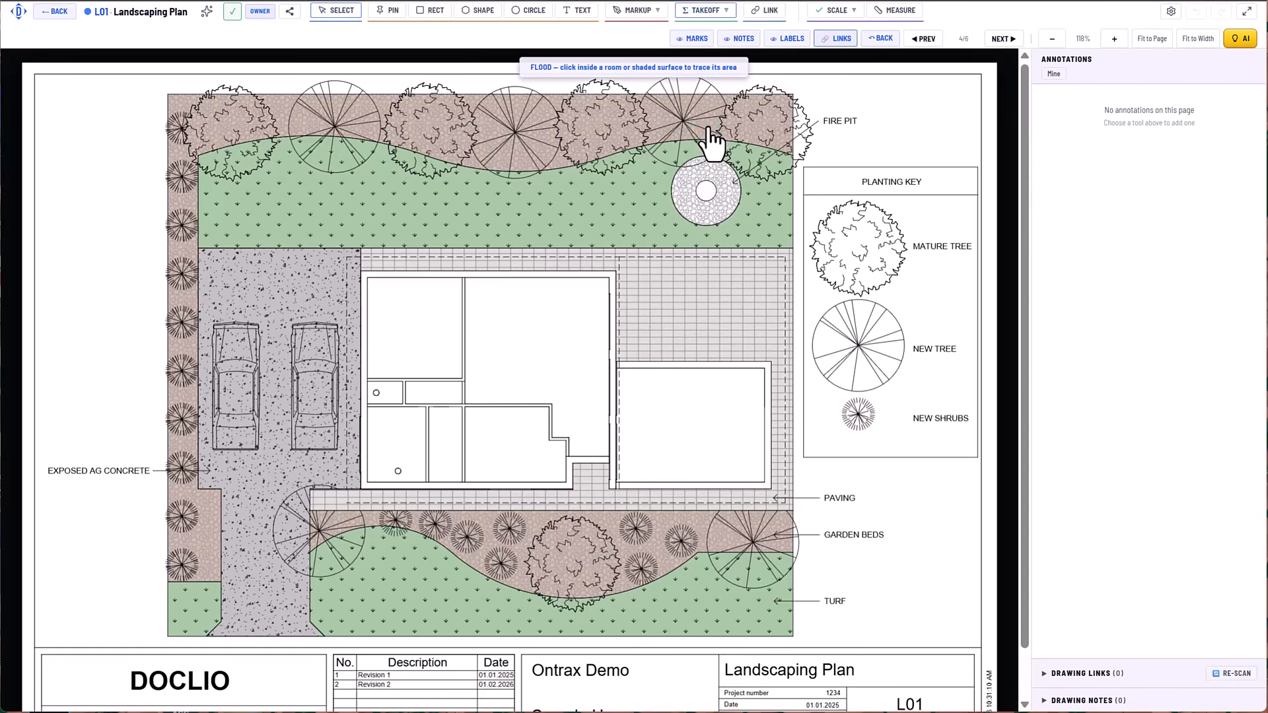
click(516, 207)
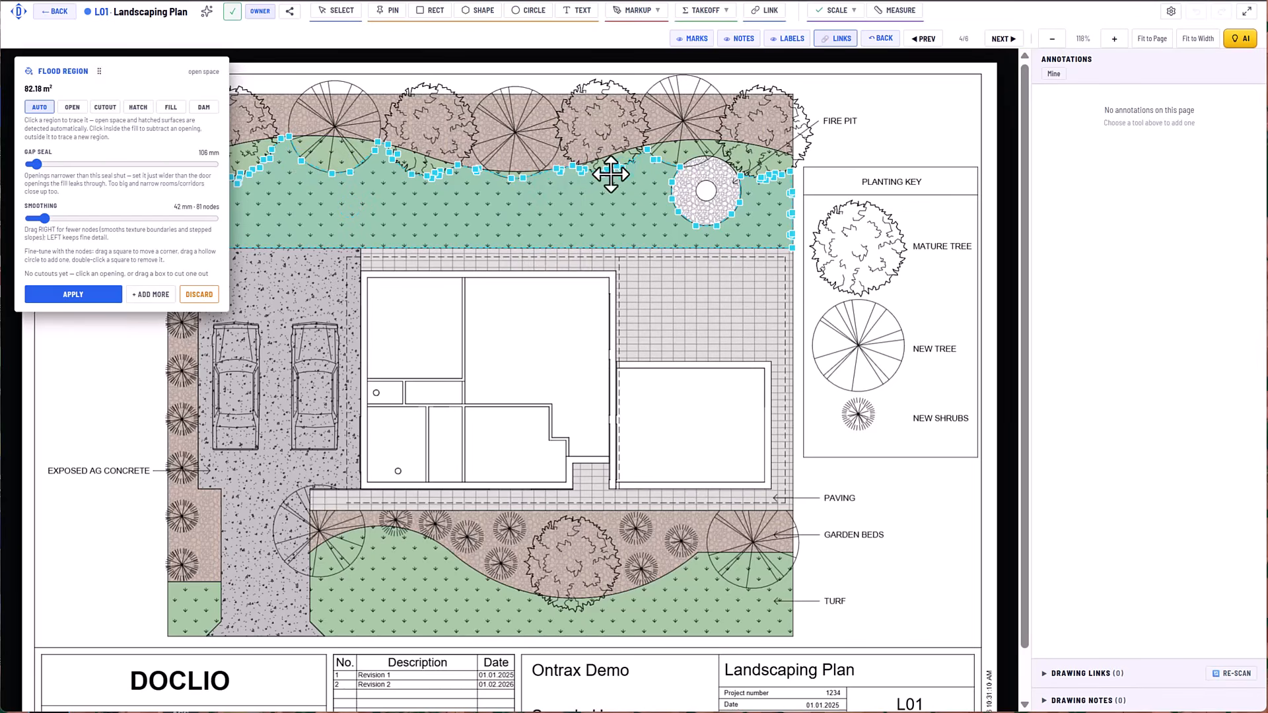
click(170, 108)
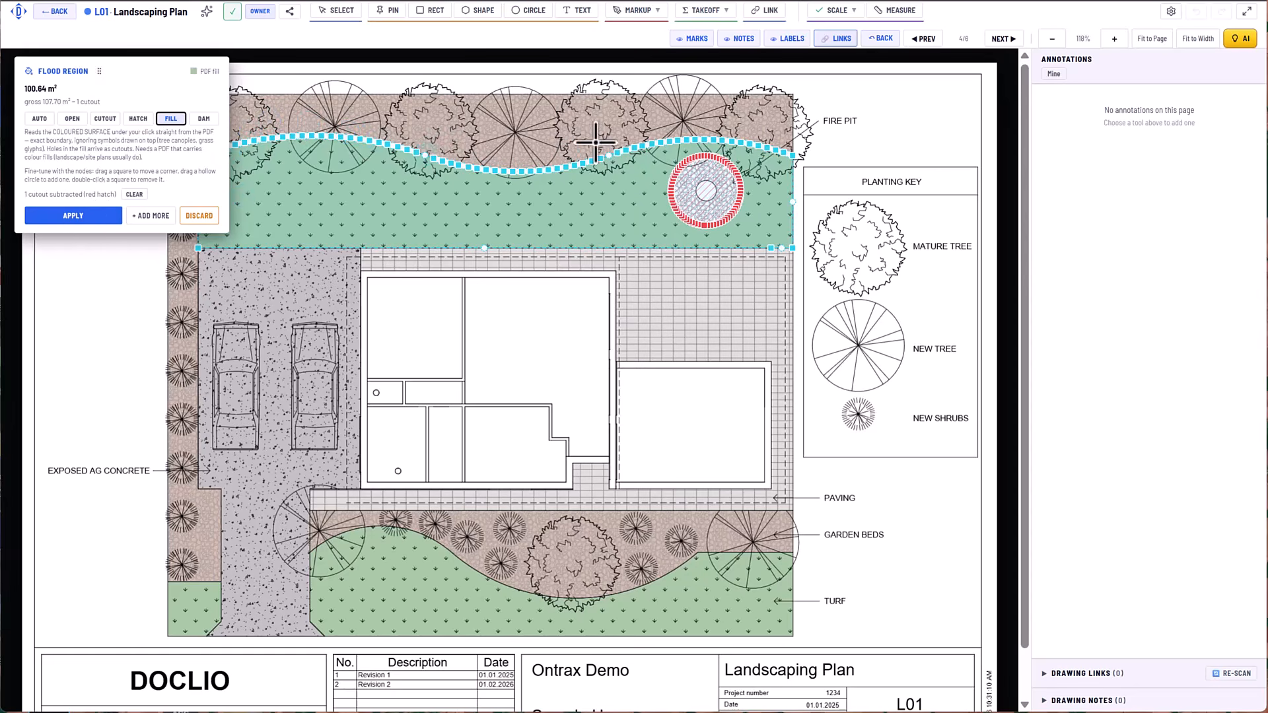
click(159, 216)
Flood-trace the large turf area below the curved front garden bed in Fill mode and queue it as the second region.
click(396, 583)
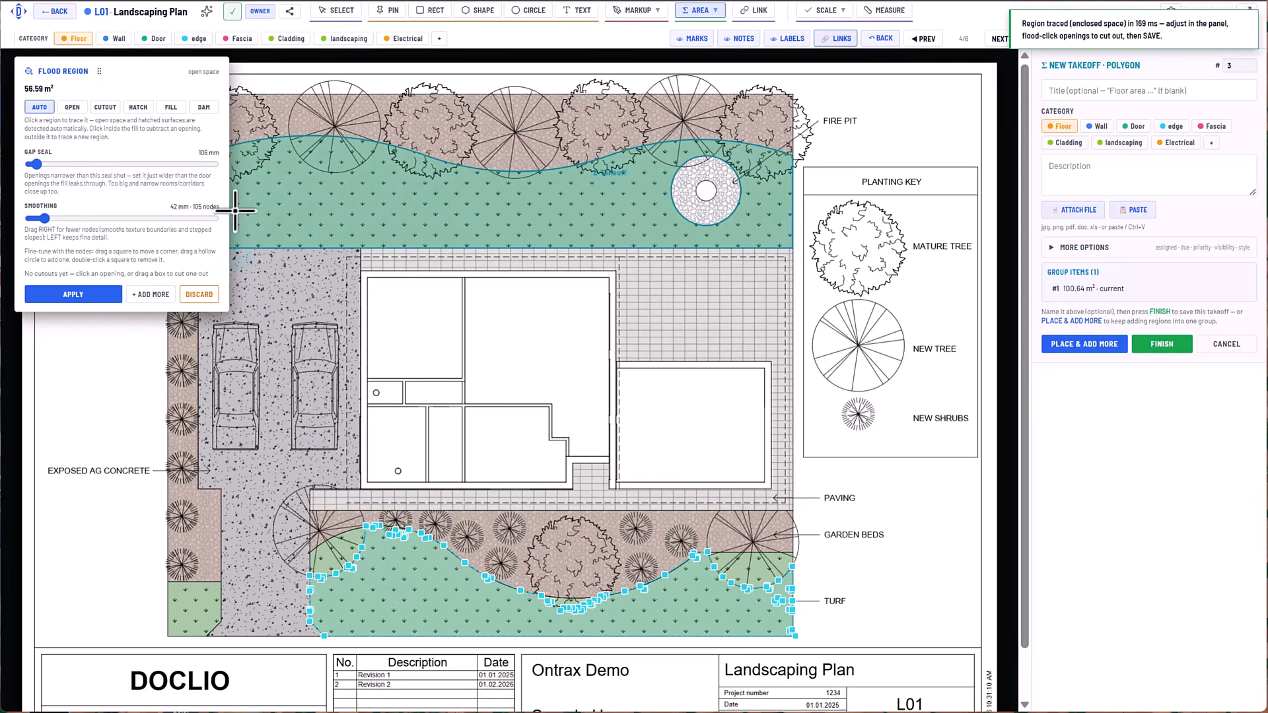
click(170, 107)
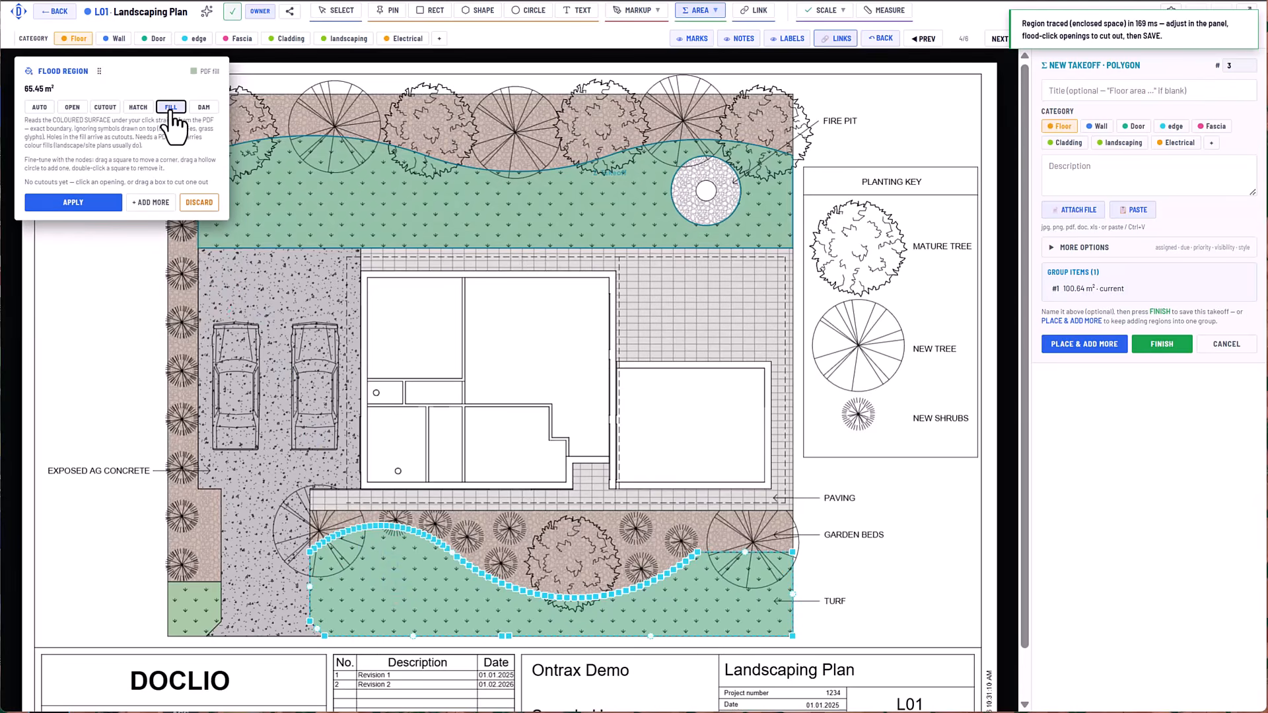
click(148, 203)
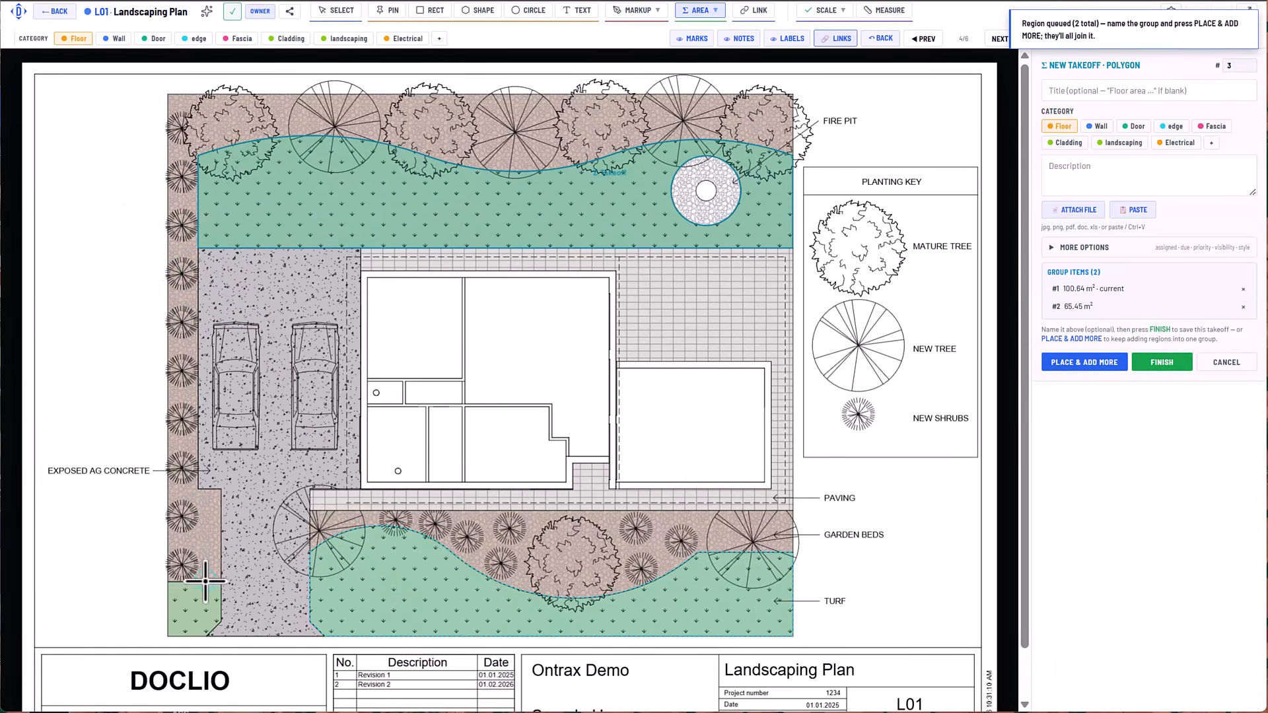
Flood-trace the small turf patch beside the driveway entrance in Fill mode and apply it as the third region.
click(191, 603)
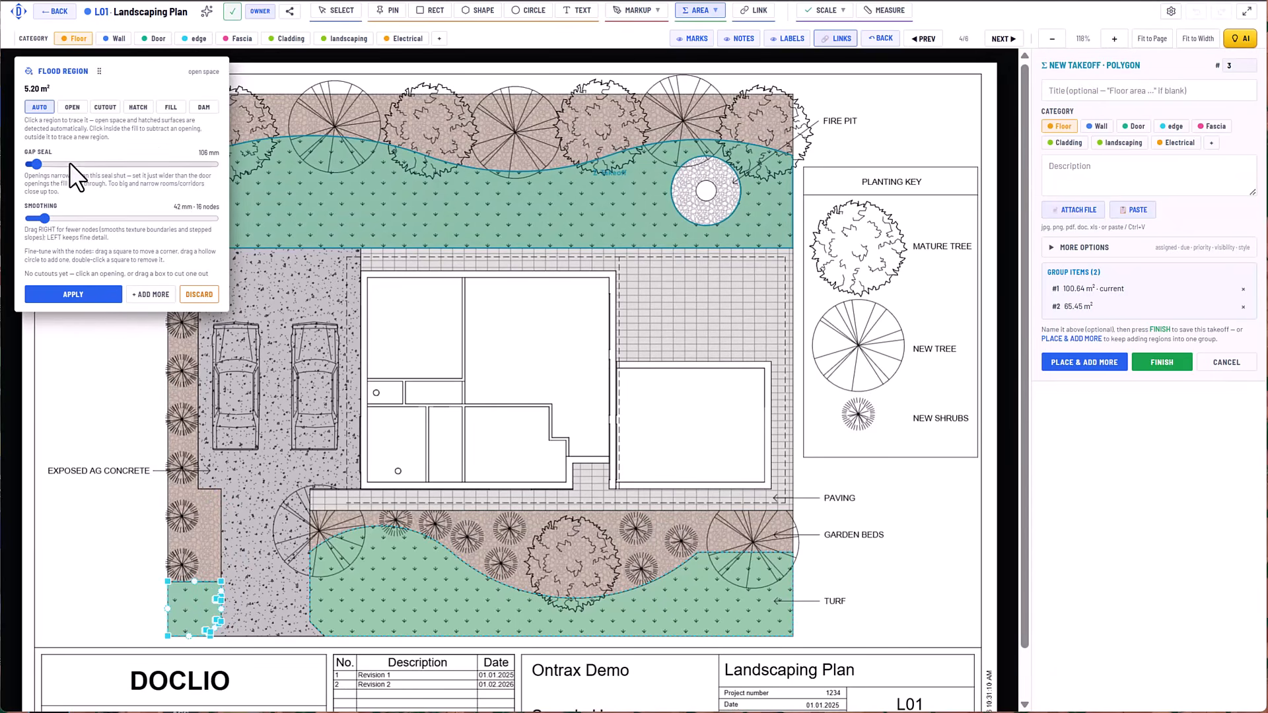
drag(70, 217, 126, 222)
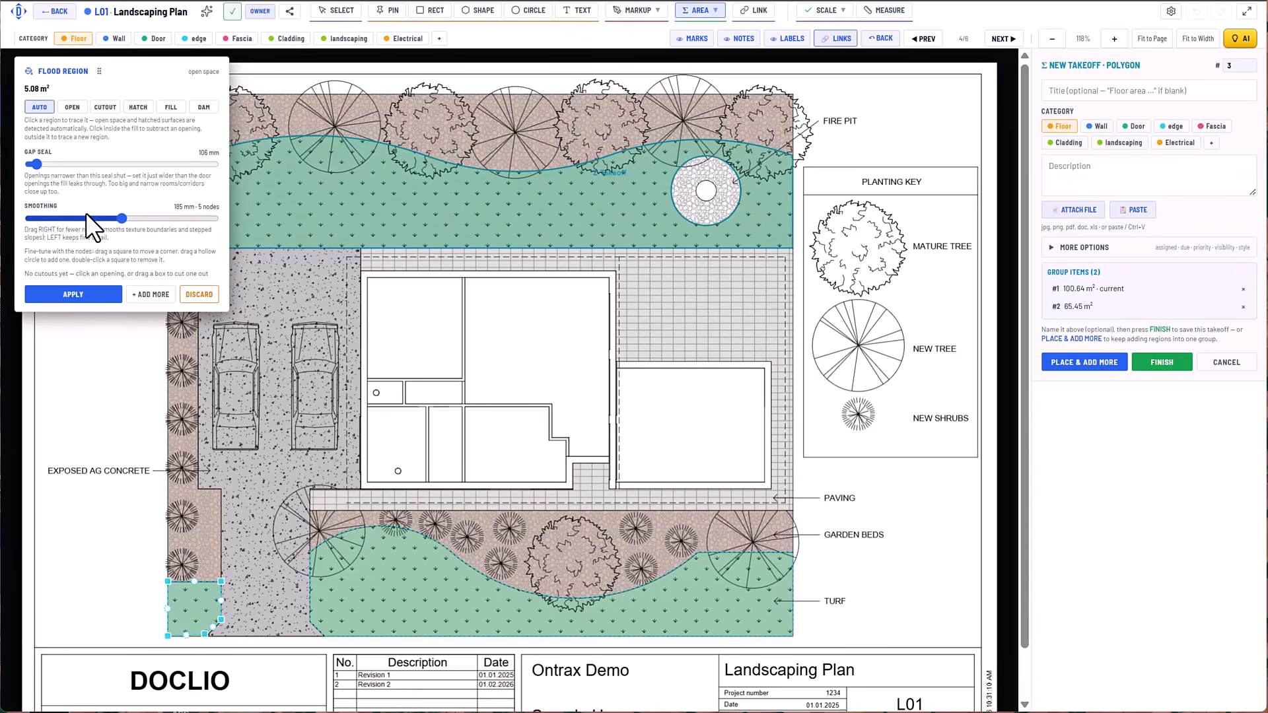
click(172, 107)
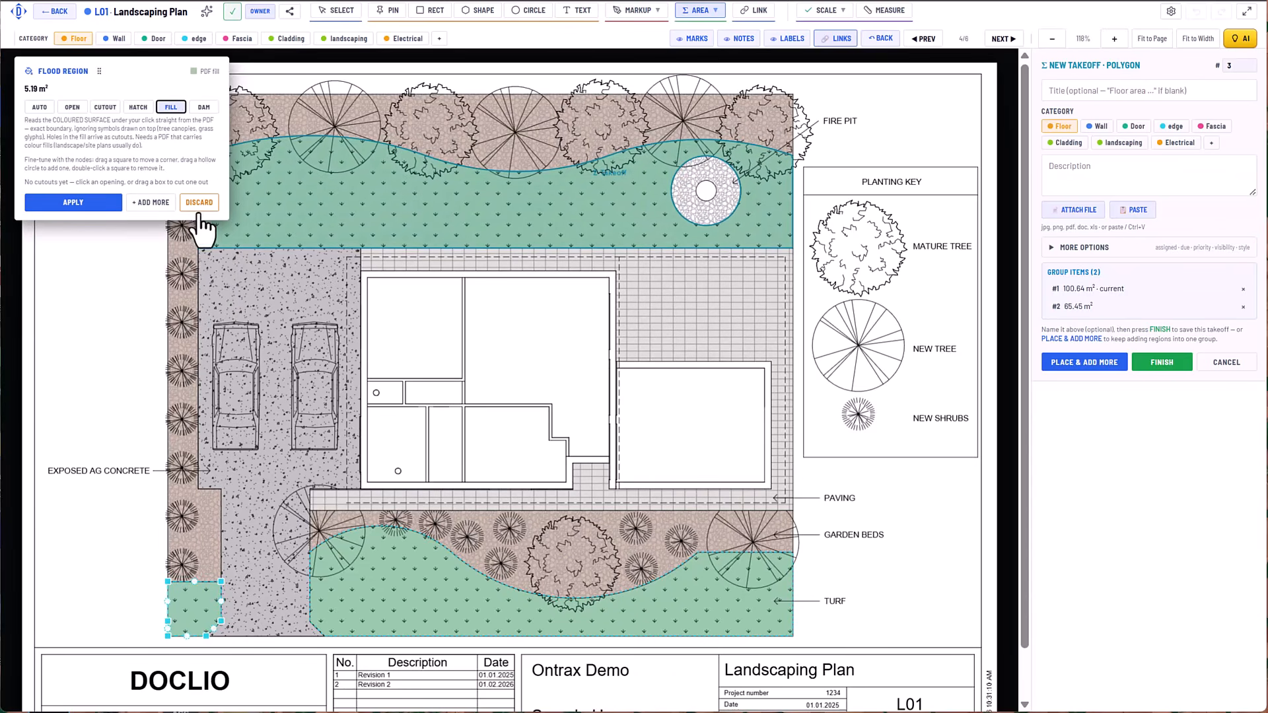
click(97, 204)
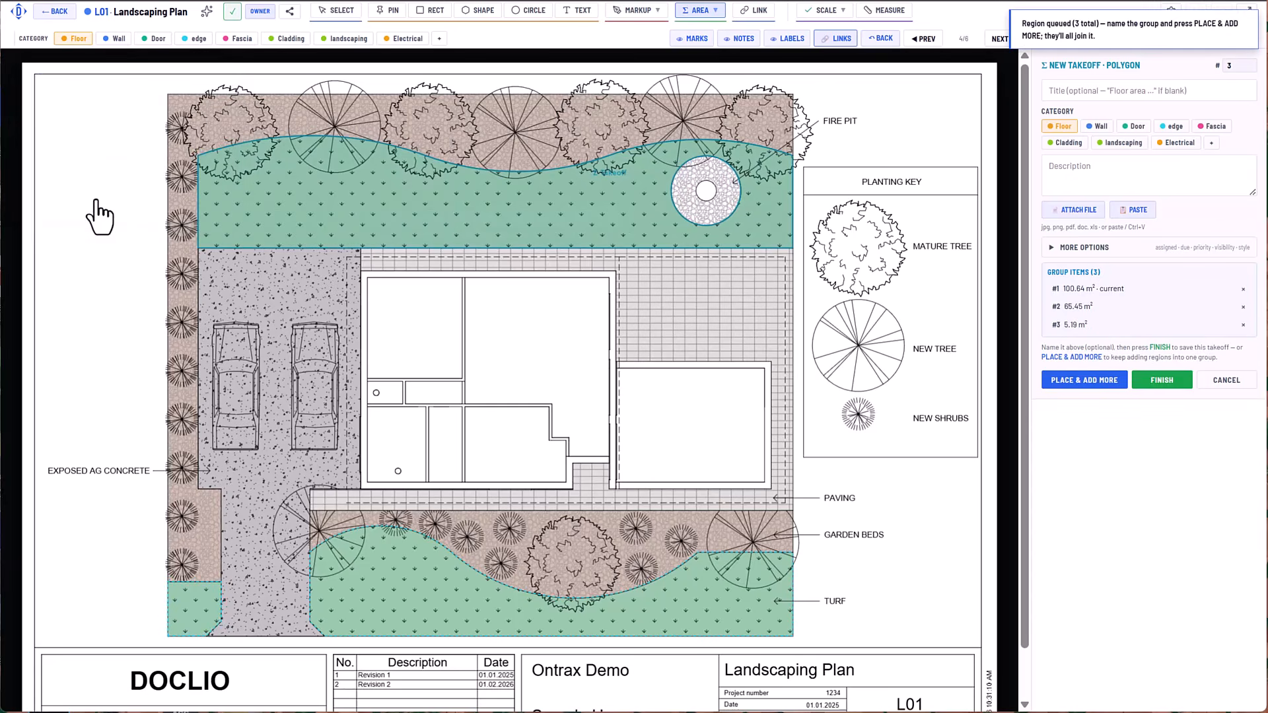
Title the turf takeoff "Grass", assign it to the landscaping category, finish it and deselect it.
click(1117, 94)
text(Grass)
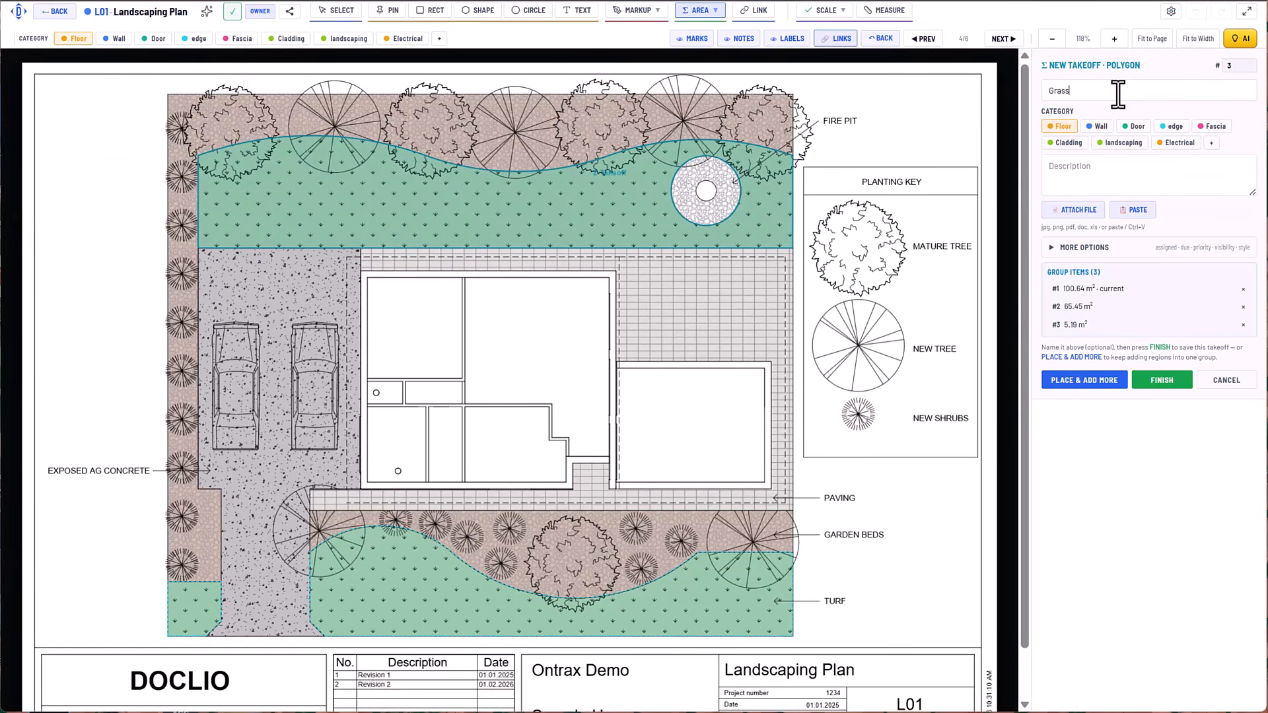
click(1122, 144)
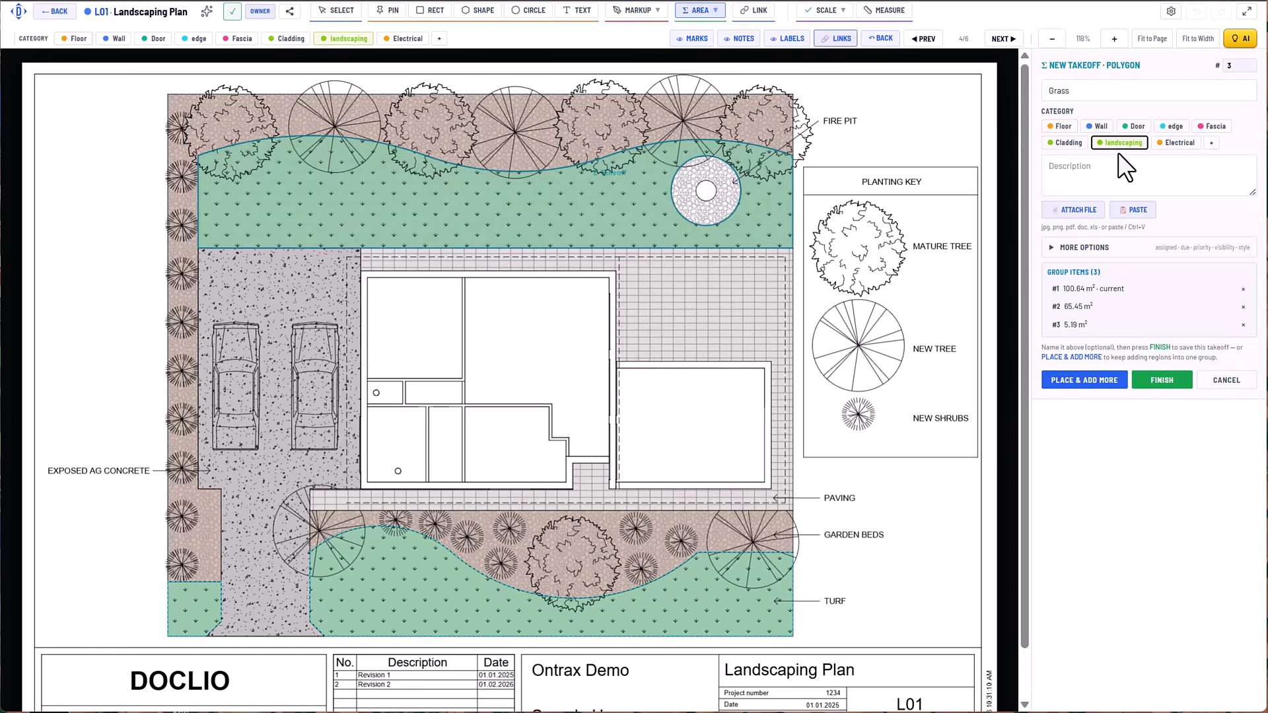
click(1177, 381)
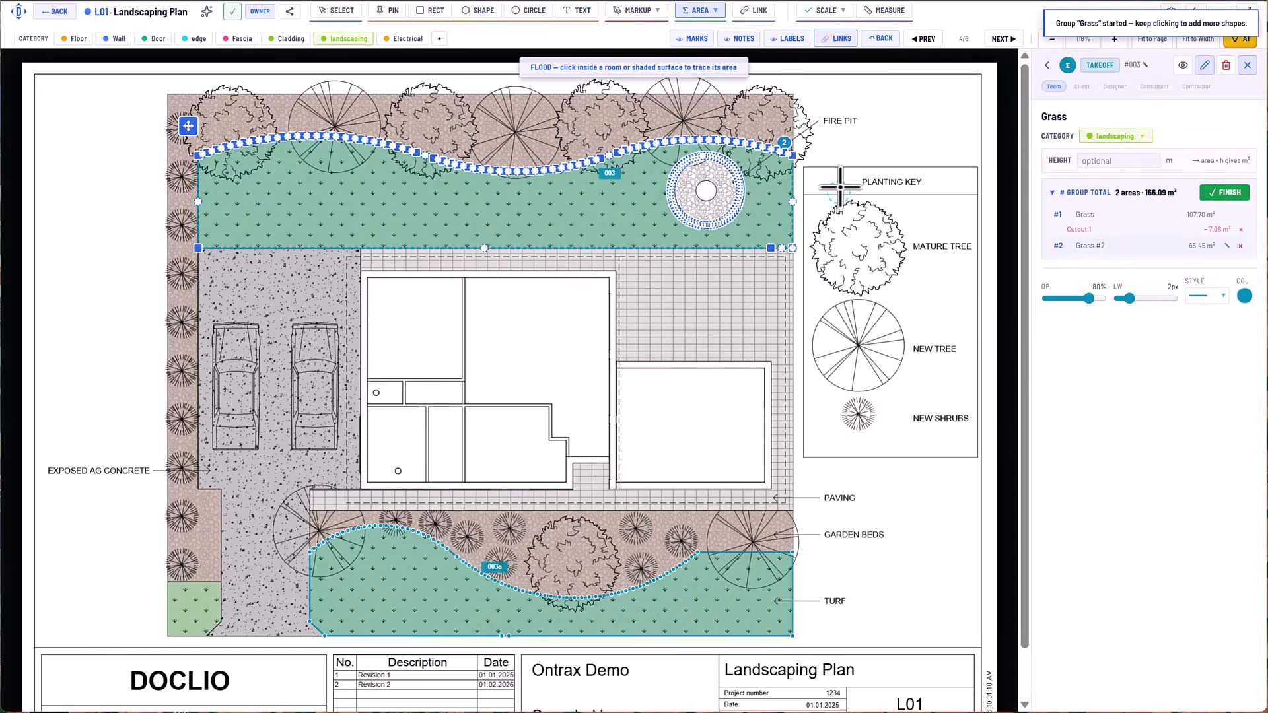
click(891, 129)
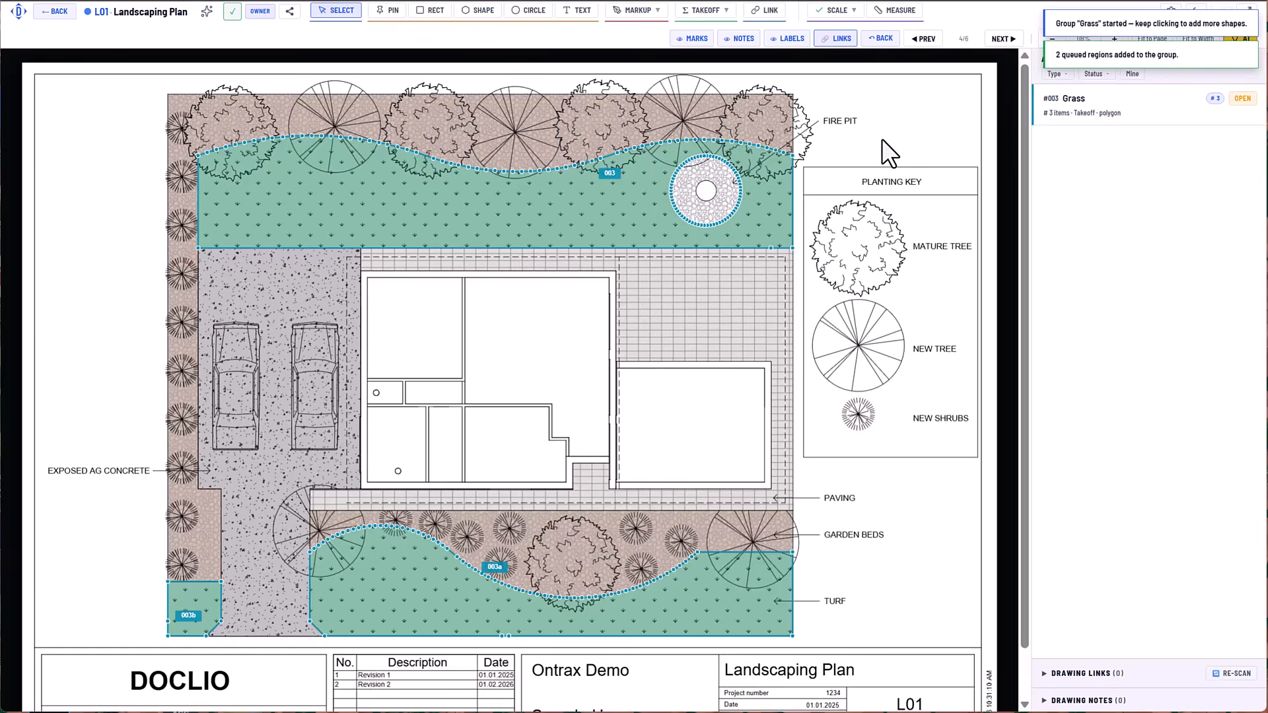
Draw a closed line takeoff of about 56.3 m around the house's outer walls, following the recess at the front entry.
click(720, 12)
click(709, 58)
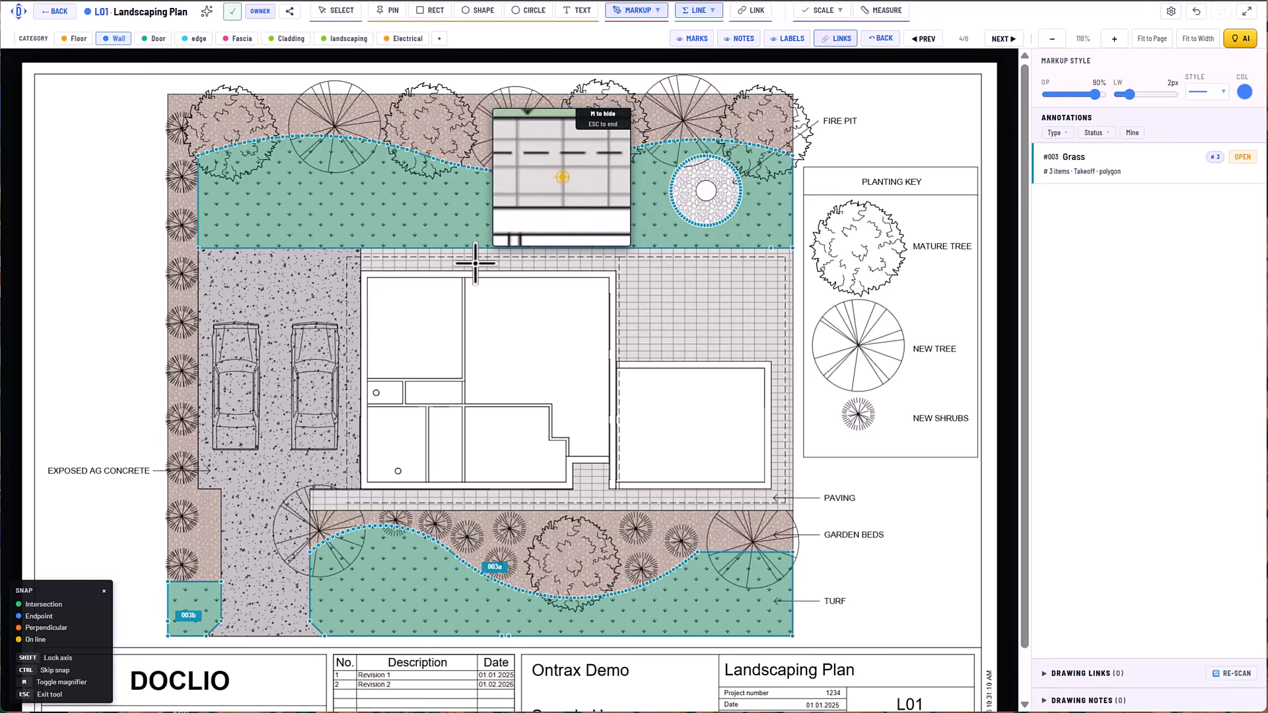
click(359, 271)
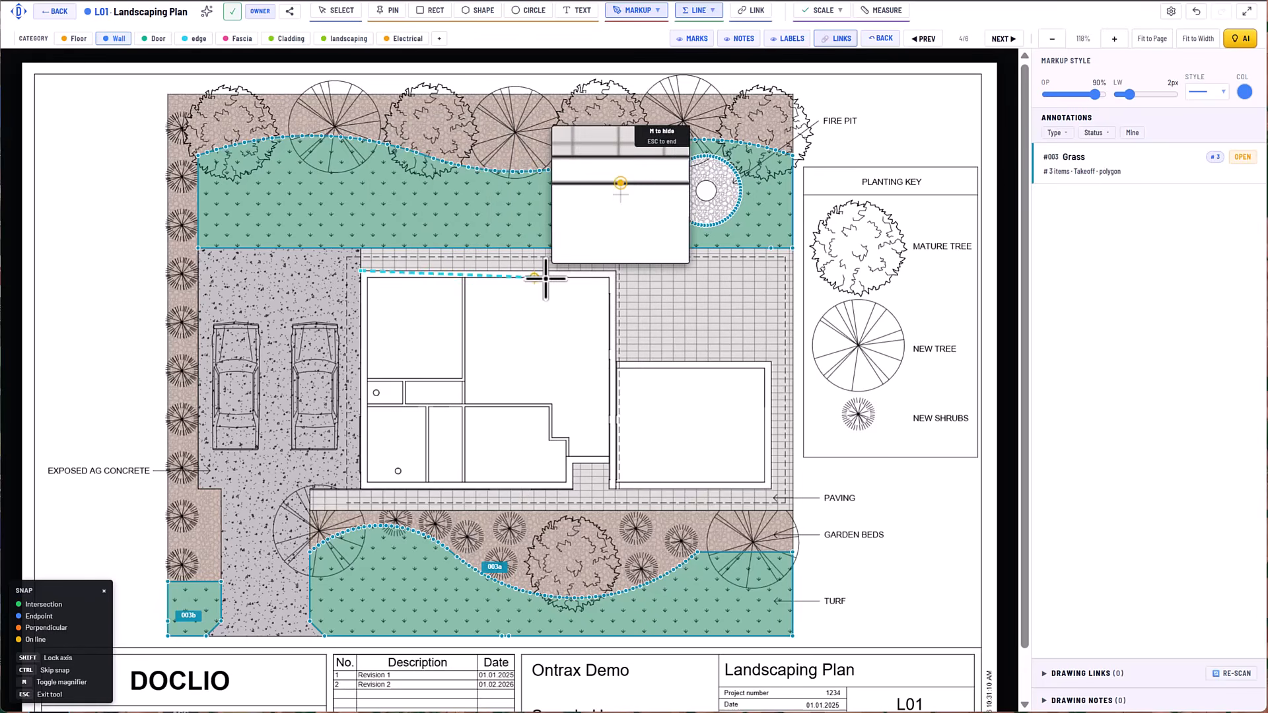
click(617, 271)
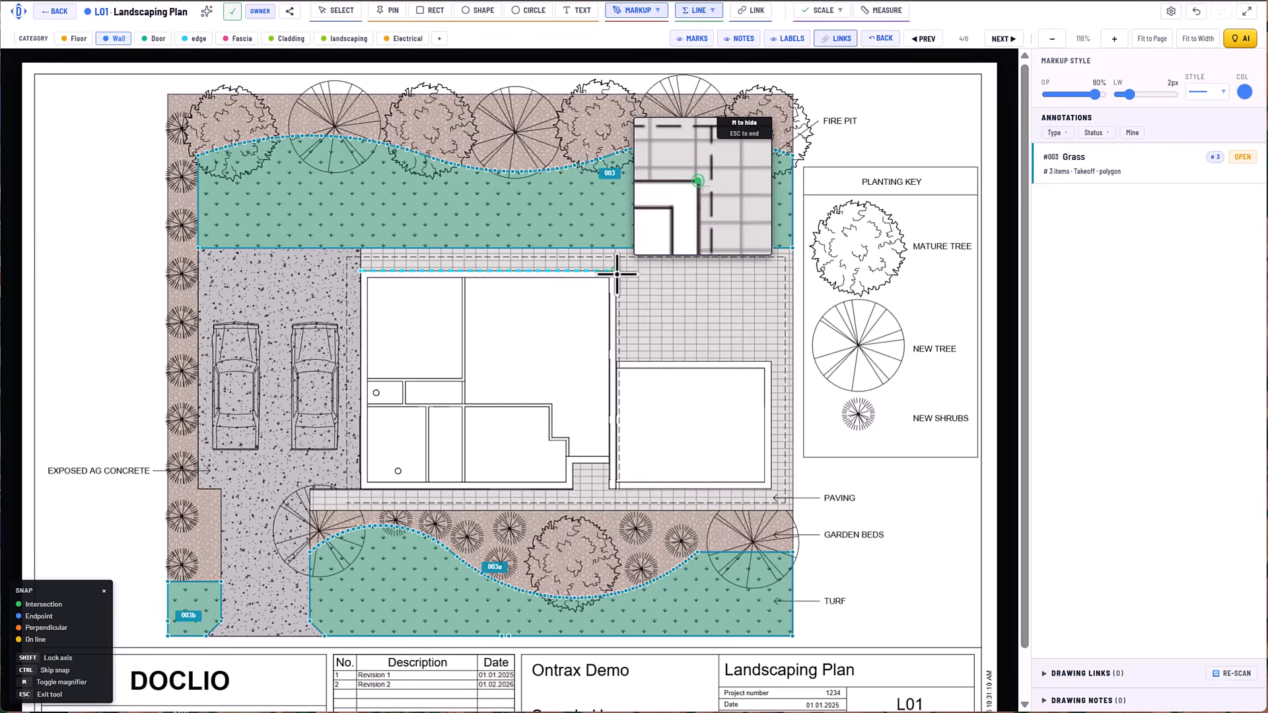
click(617, 362)
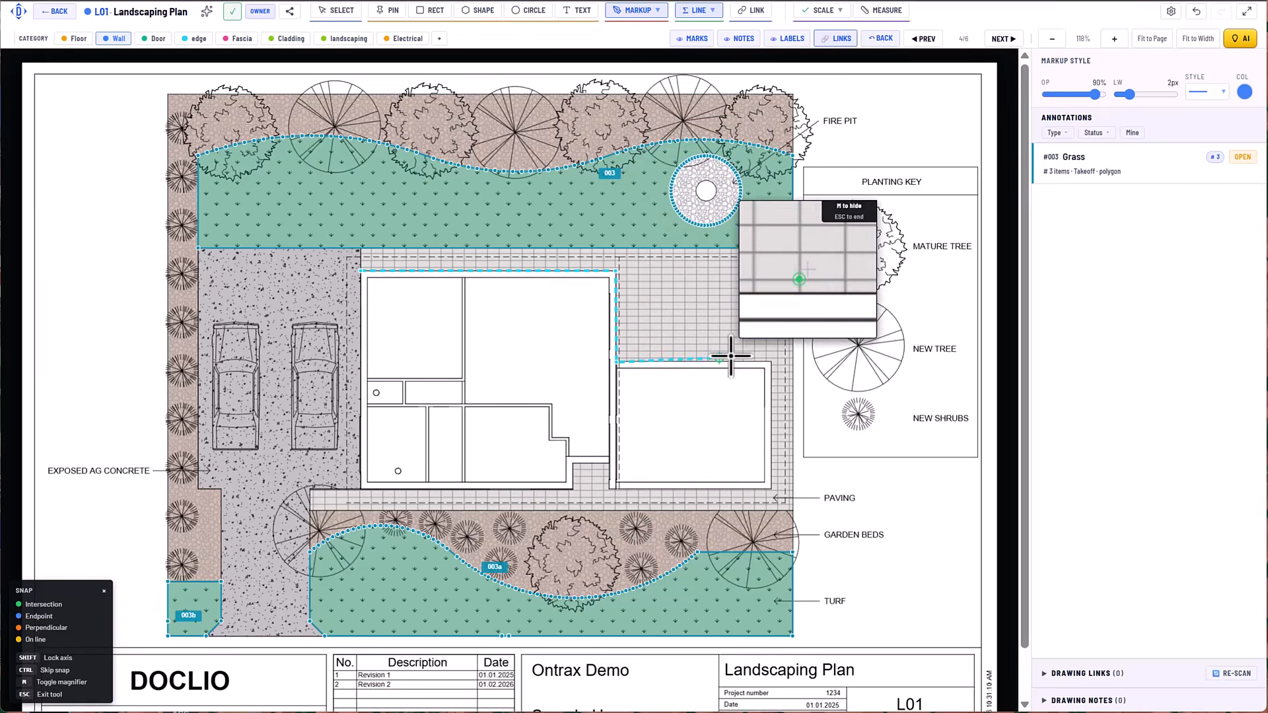
click(770, 362)
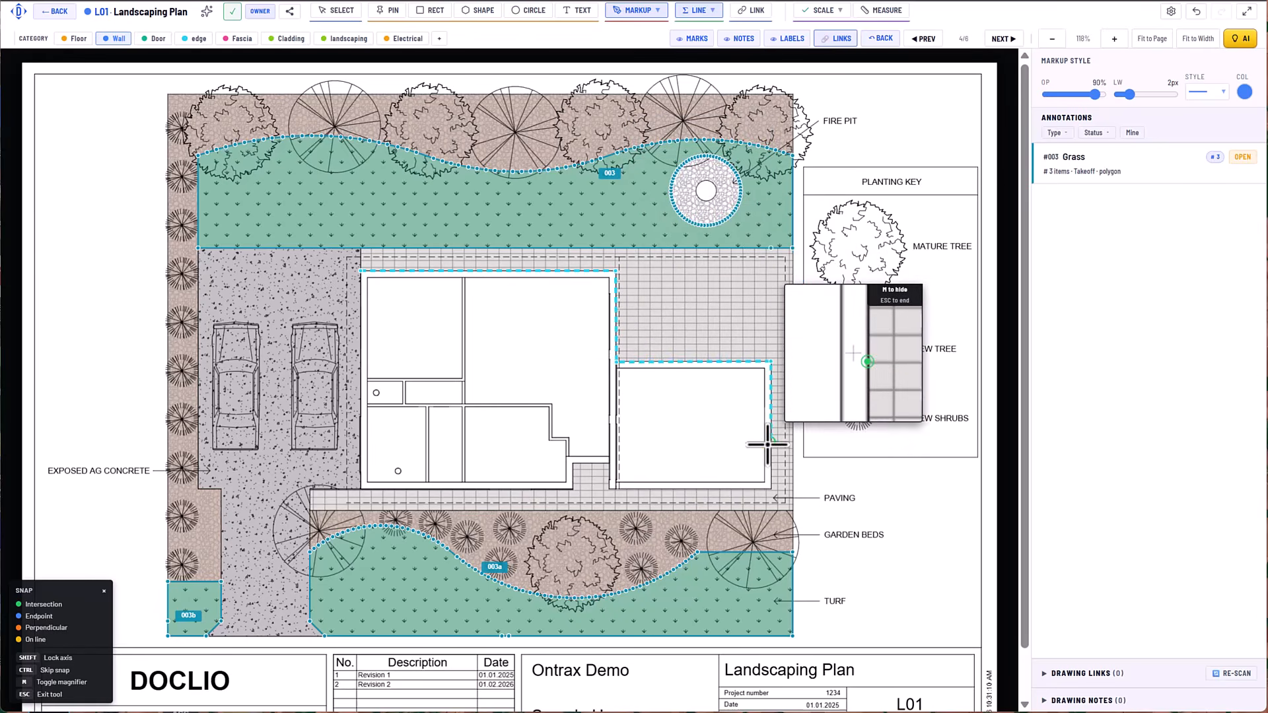
click(771, 489)
click(609, 490)
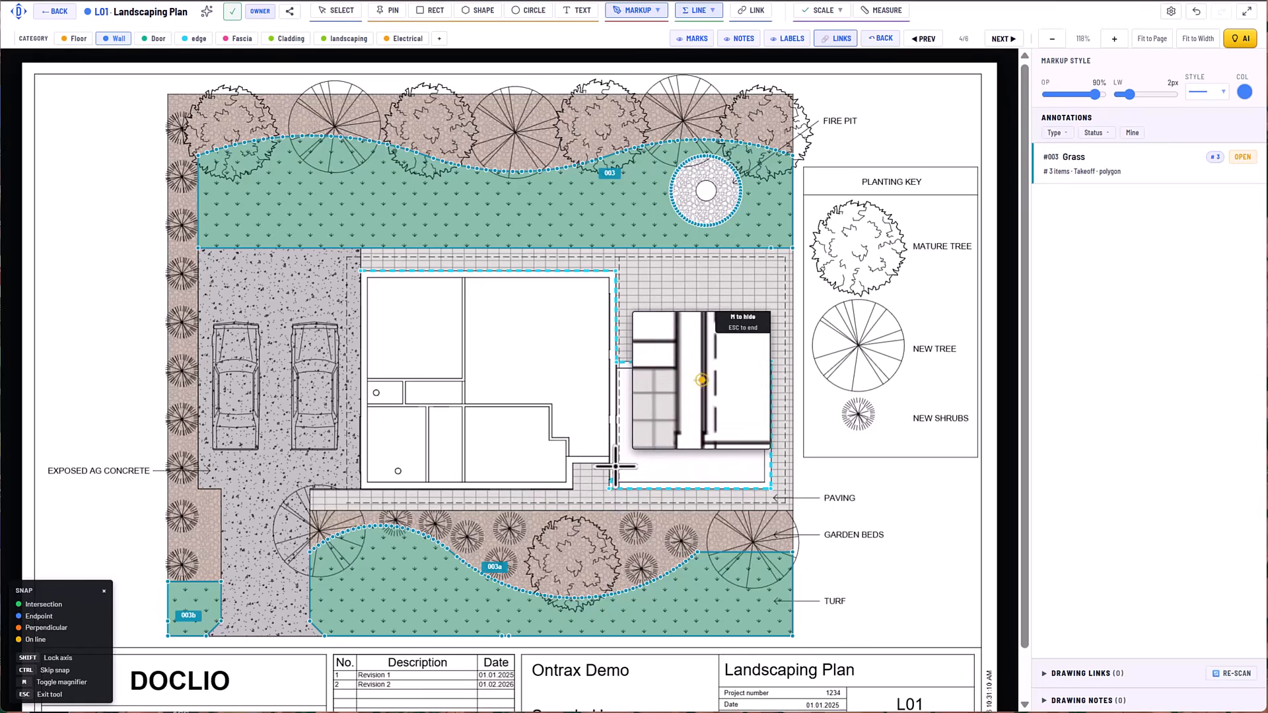
click(571, 462)
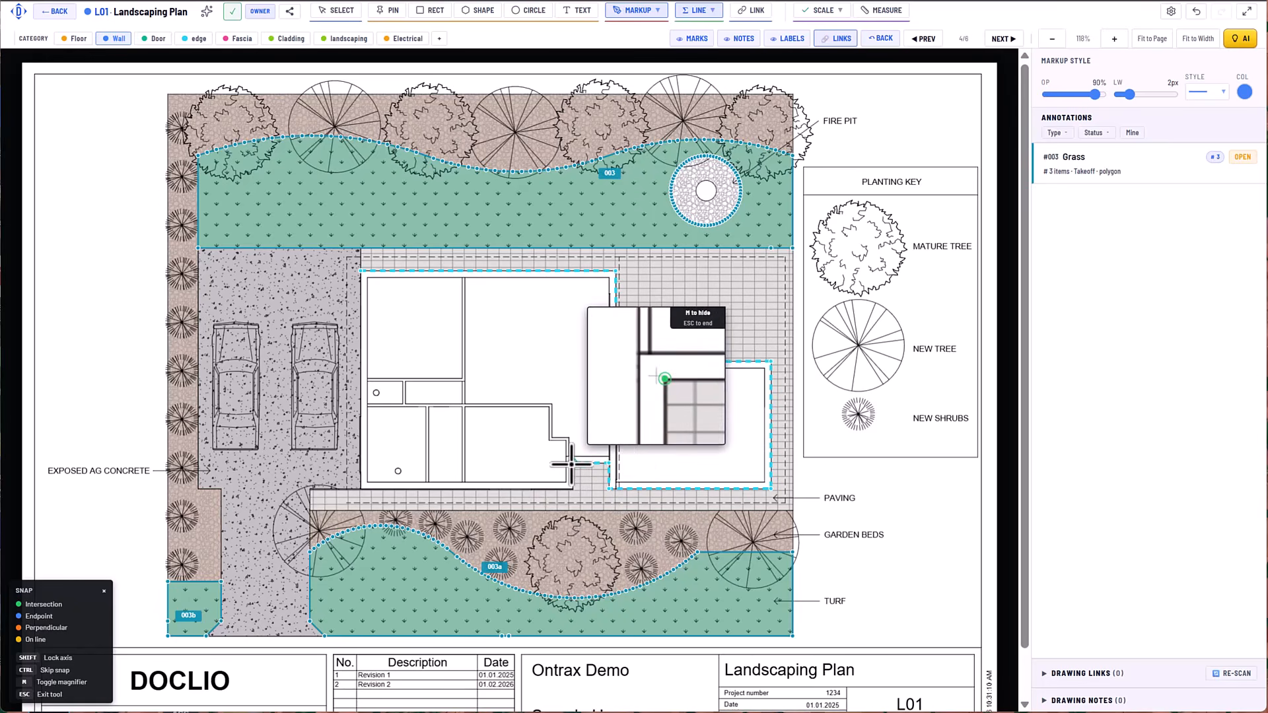
click(572, 488)
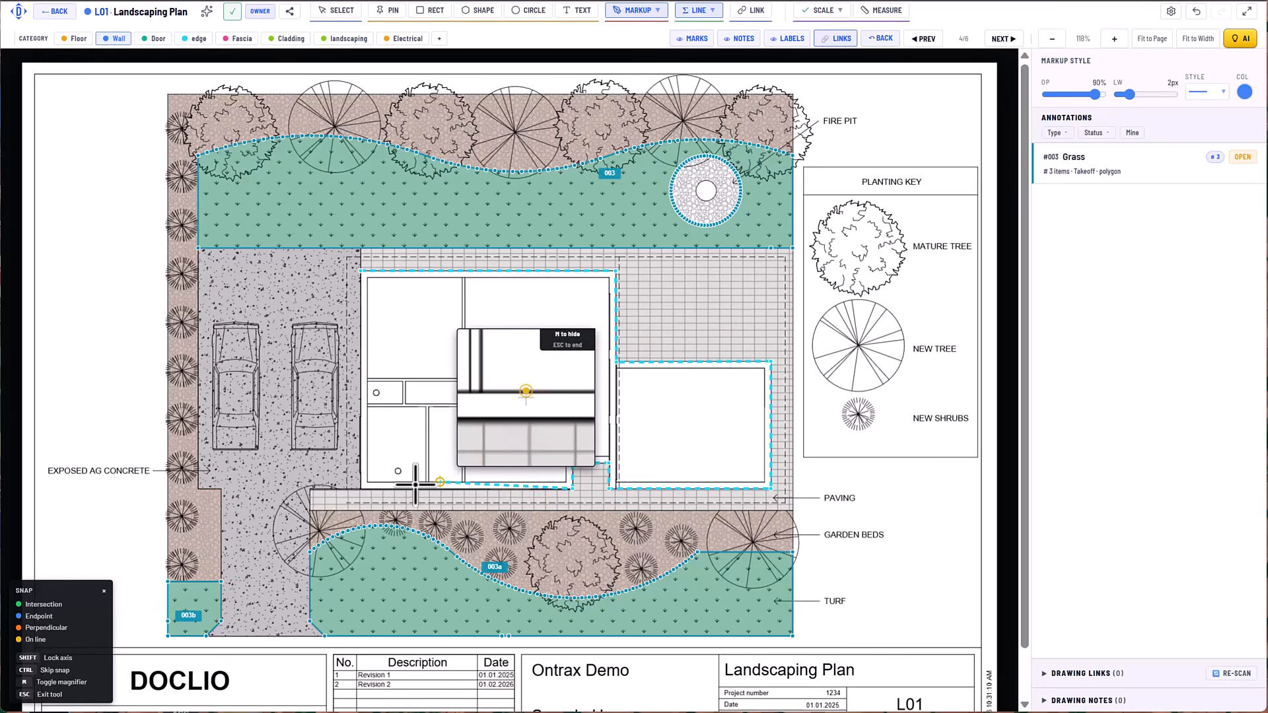
click(348, 489)
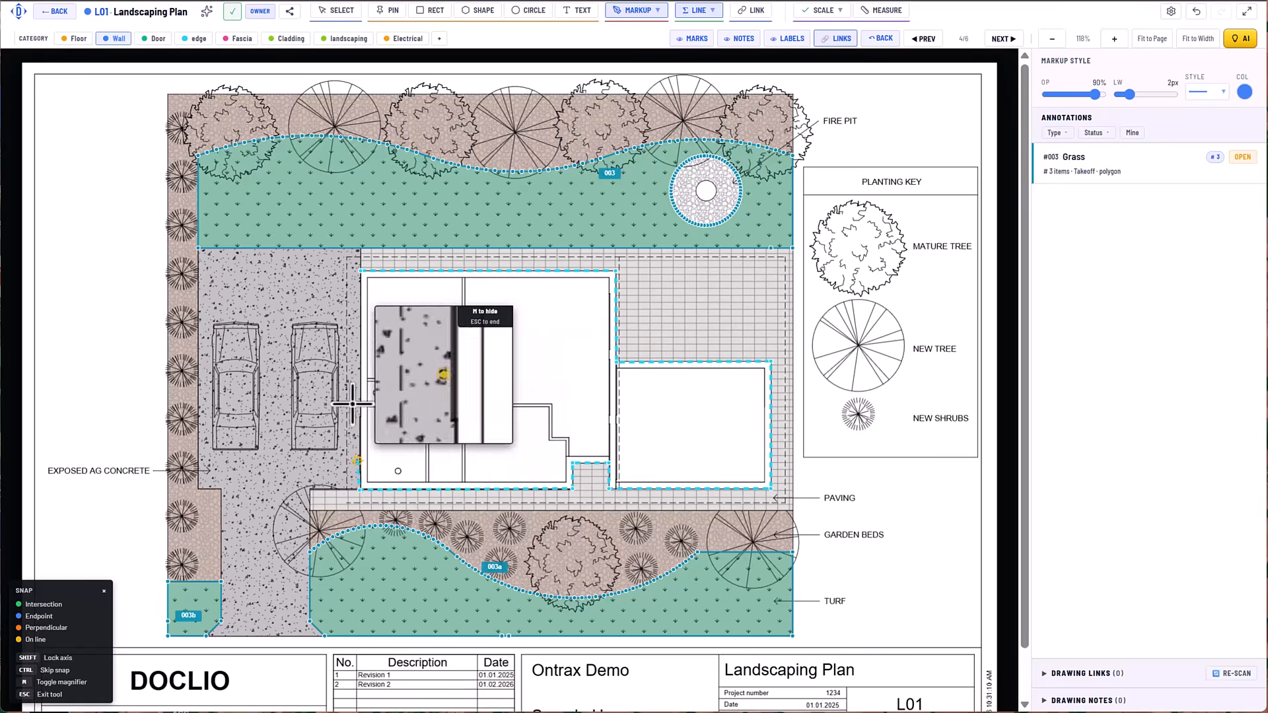
click(361, 273)
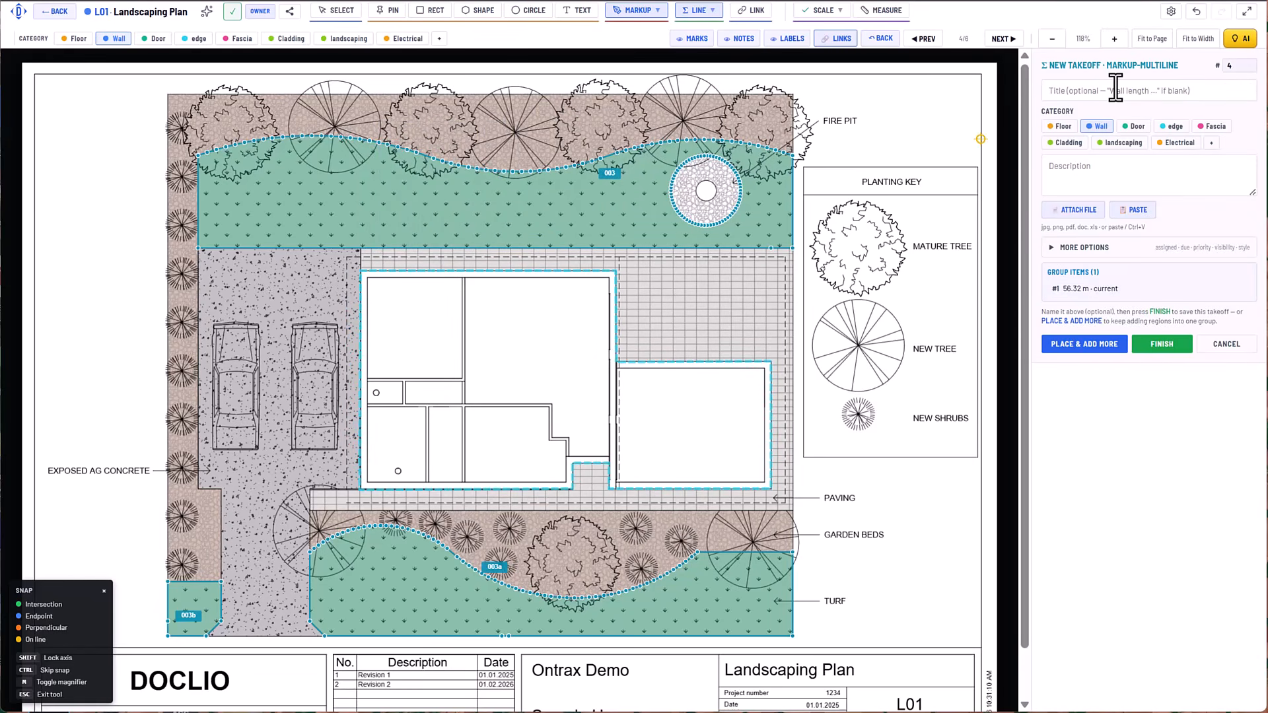
Title the wall line takeoff "External Wall" in the Wall category, finish it and set its height to 3 m.
text(External Wall)
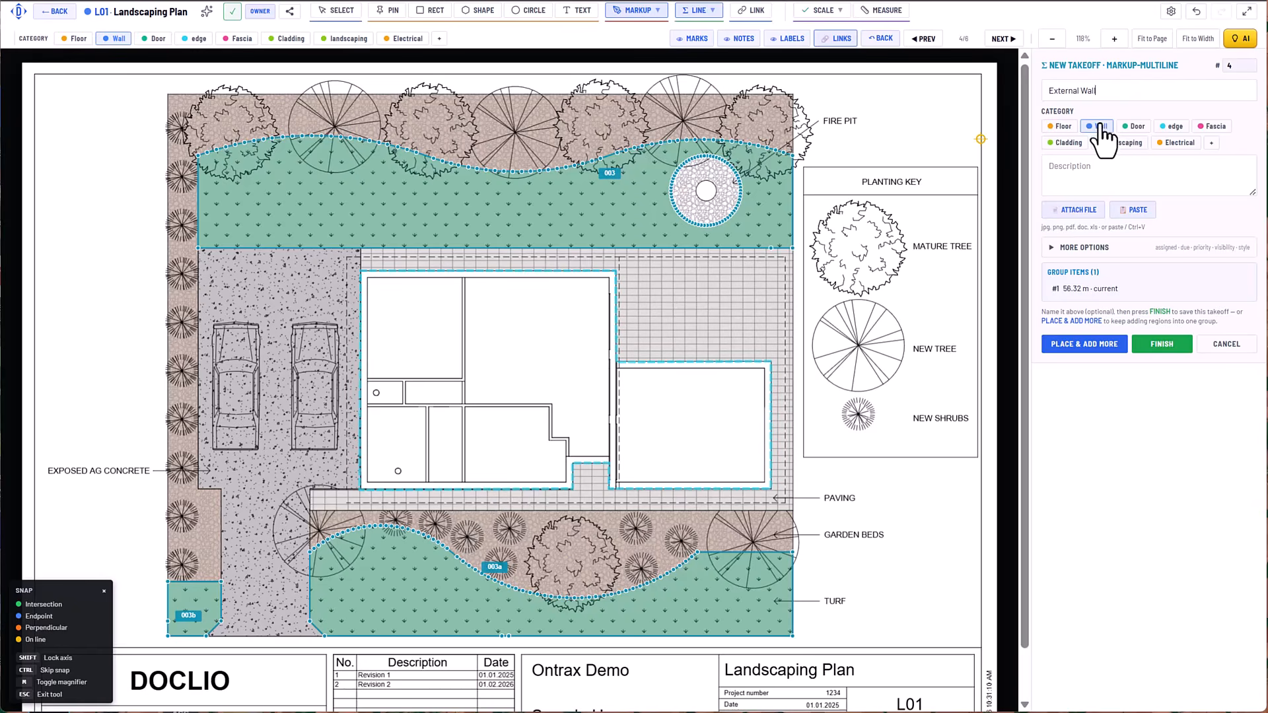
click(1164, 351)
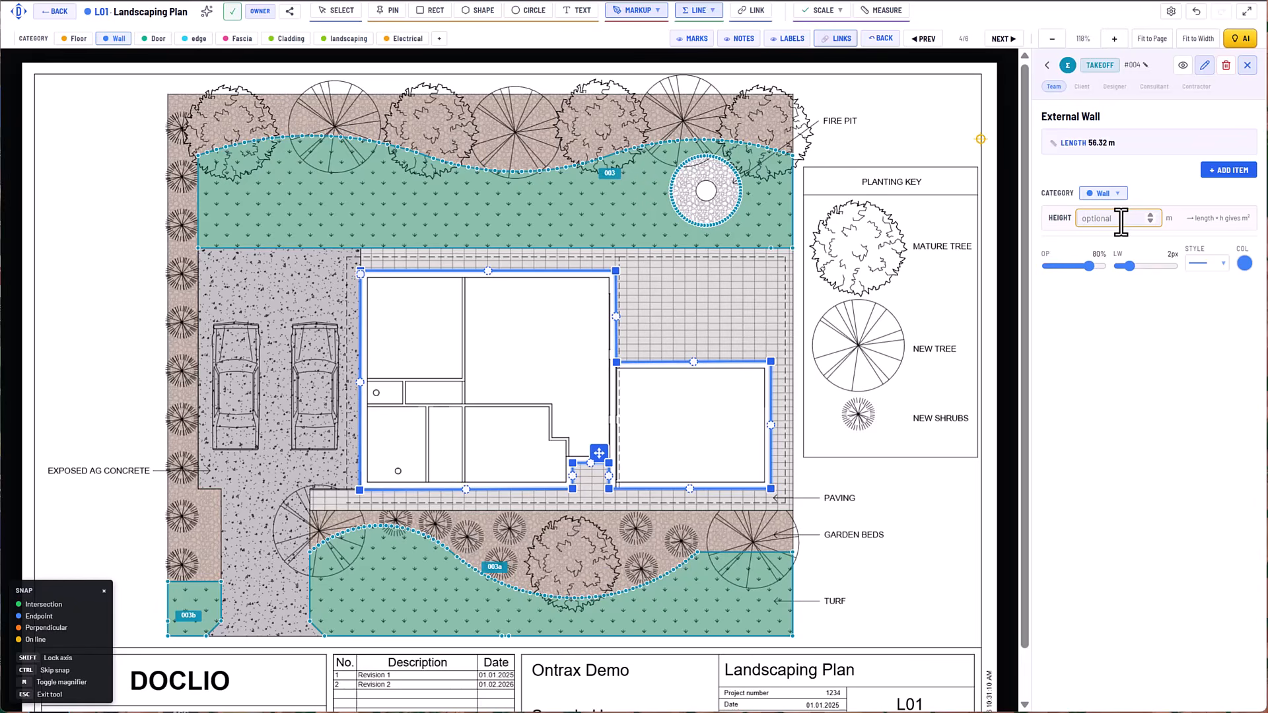
text(3)
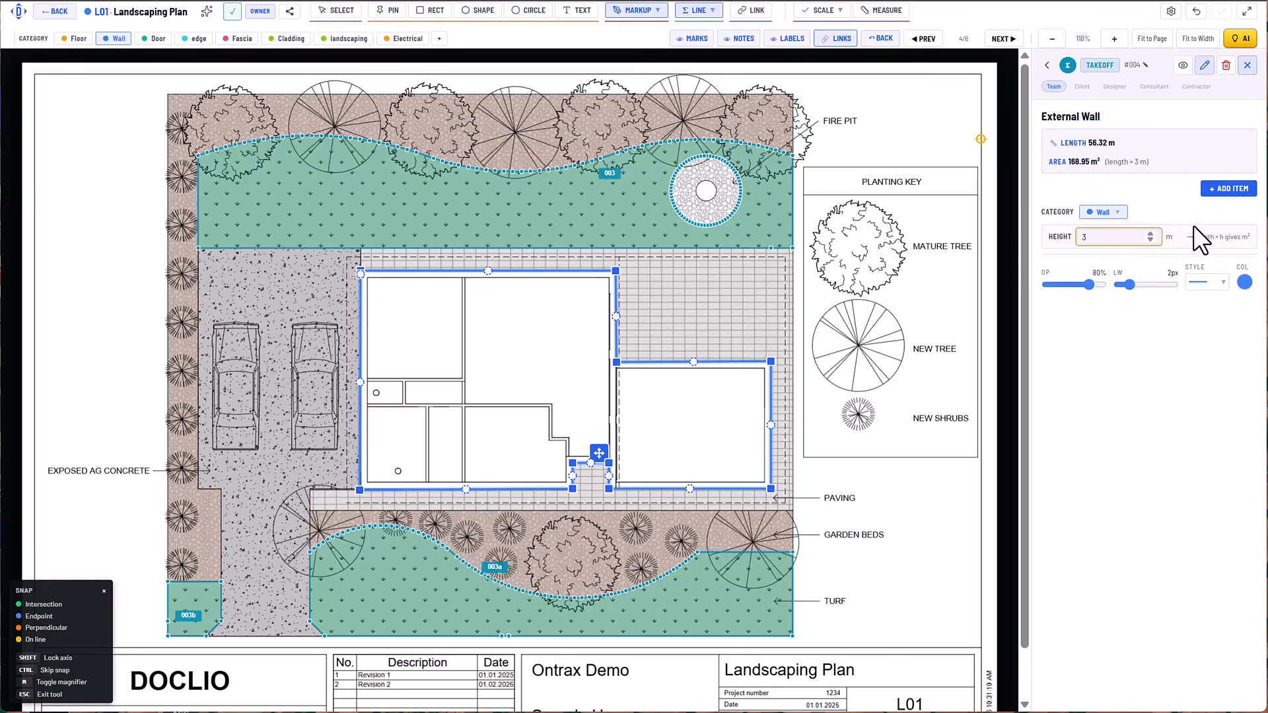
click(1159, 197)
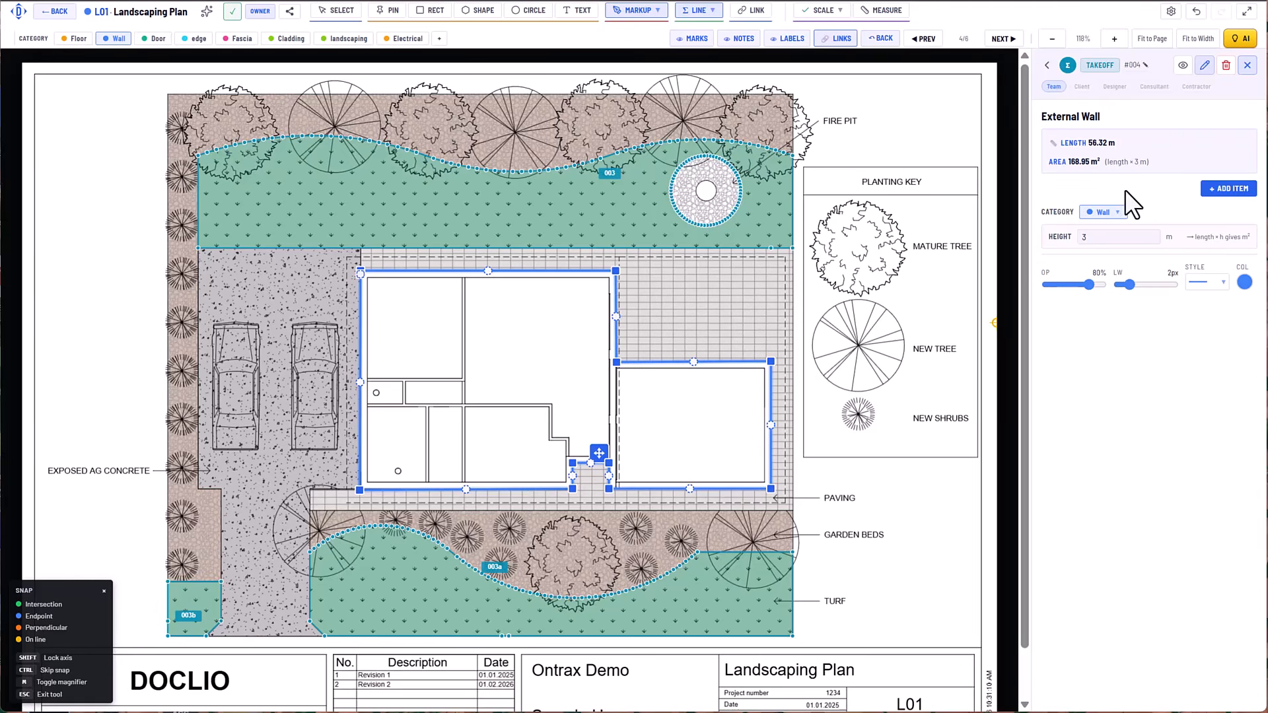
Flood-trace the large stepped room in the main part of the house in Auto mode and apply the region.
click(706, 11)
click(710, 126)
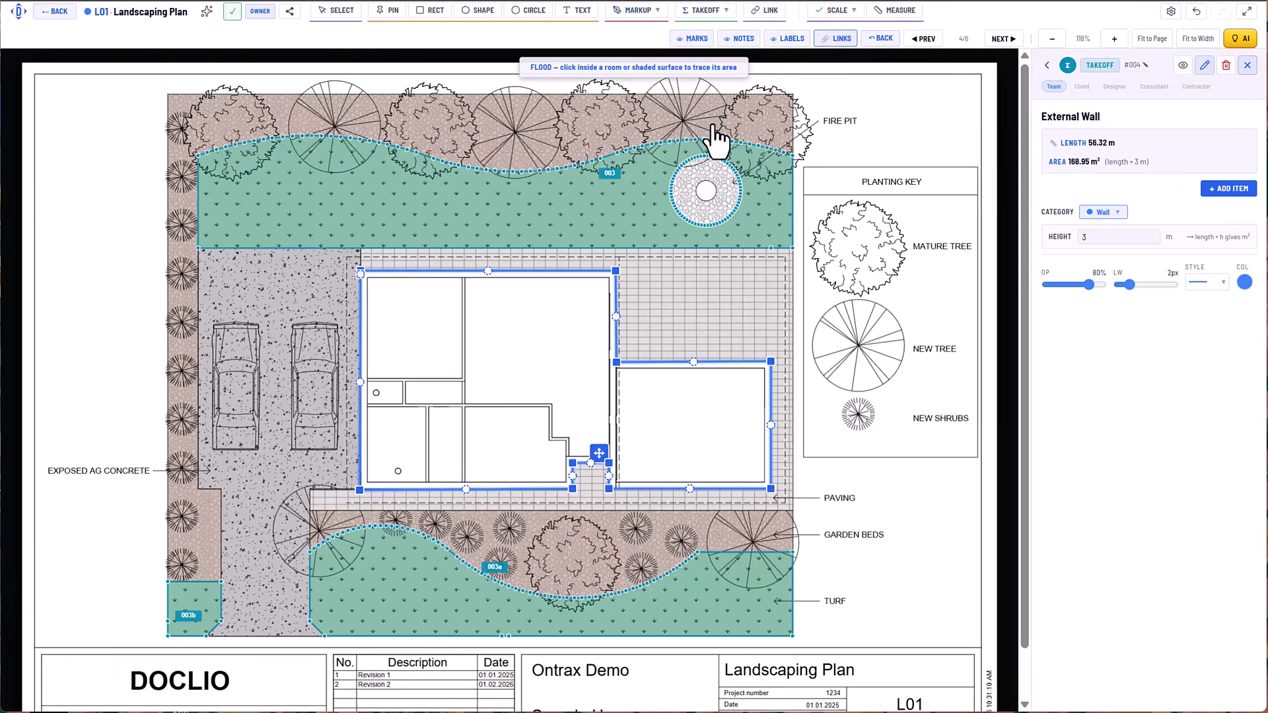
click(531, 331)
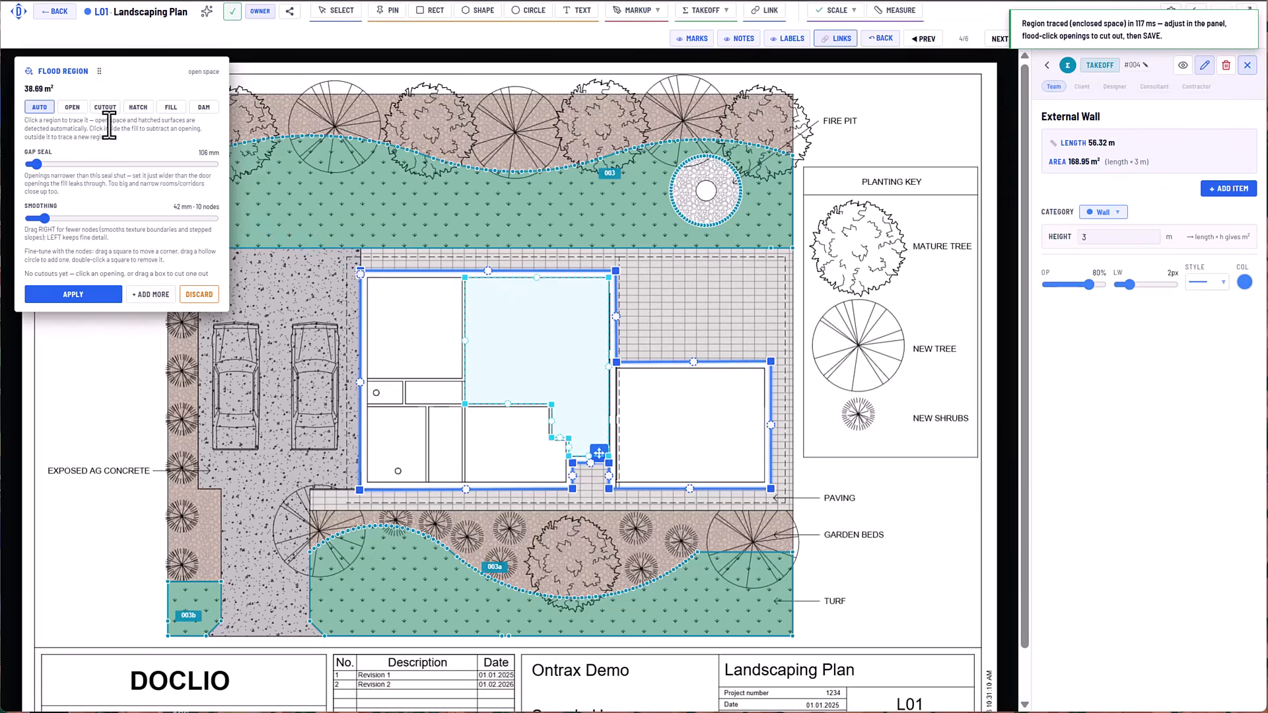
click(74, 295)
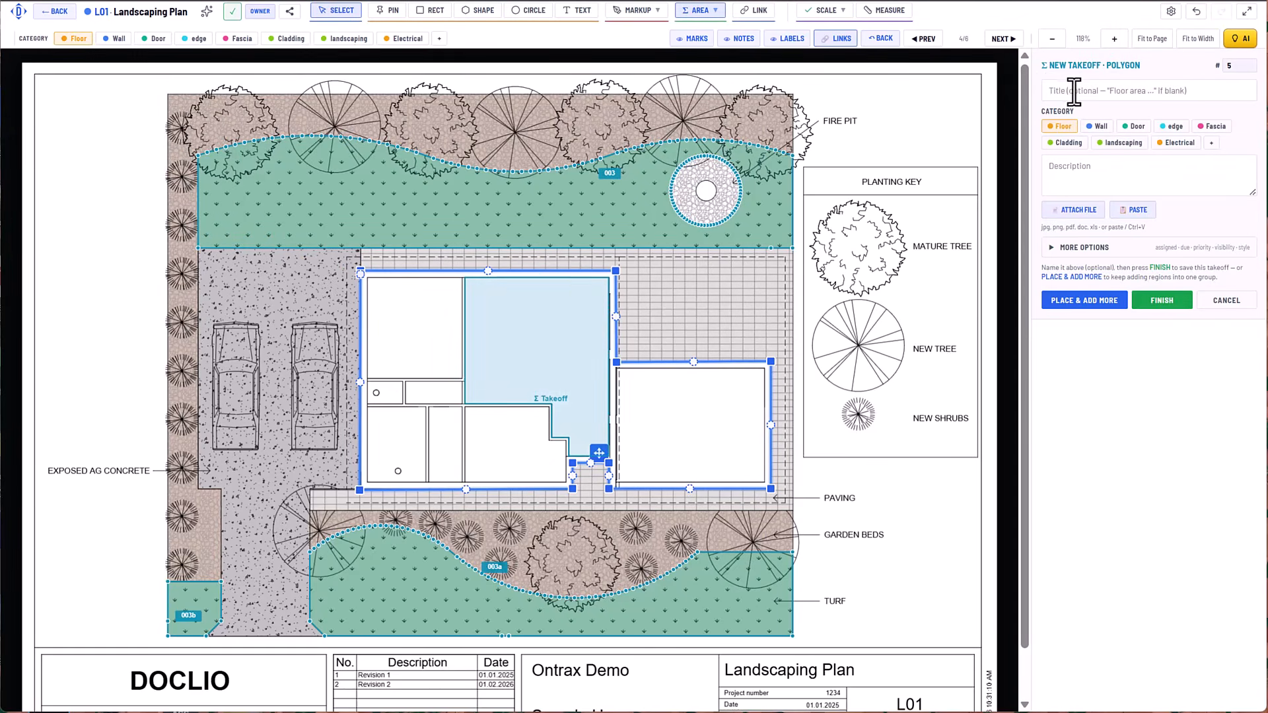
Title the room takeoff "Lounge", assign it to the Floor category and finish it.
text(Lounge)
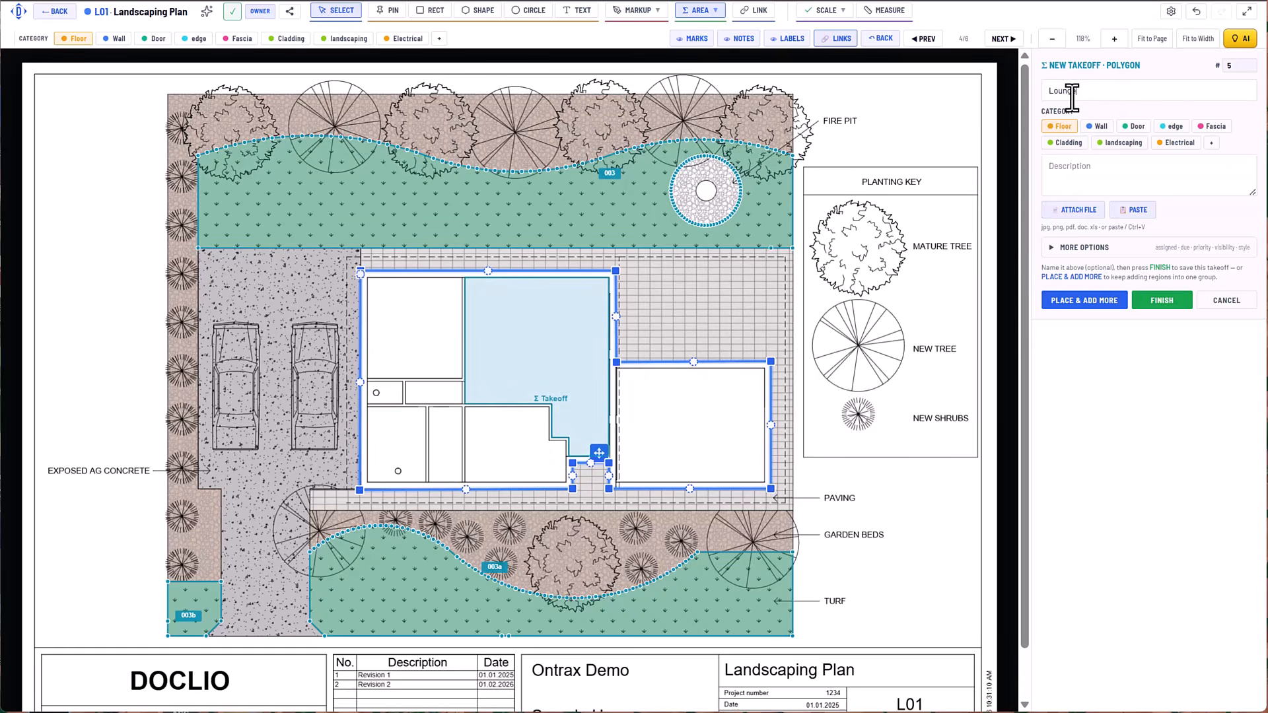
click(1070, 128)
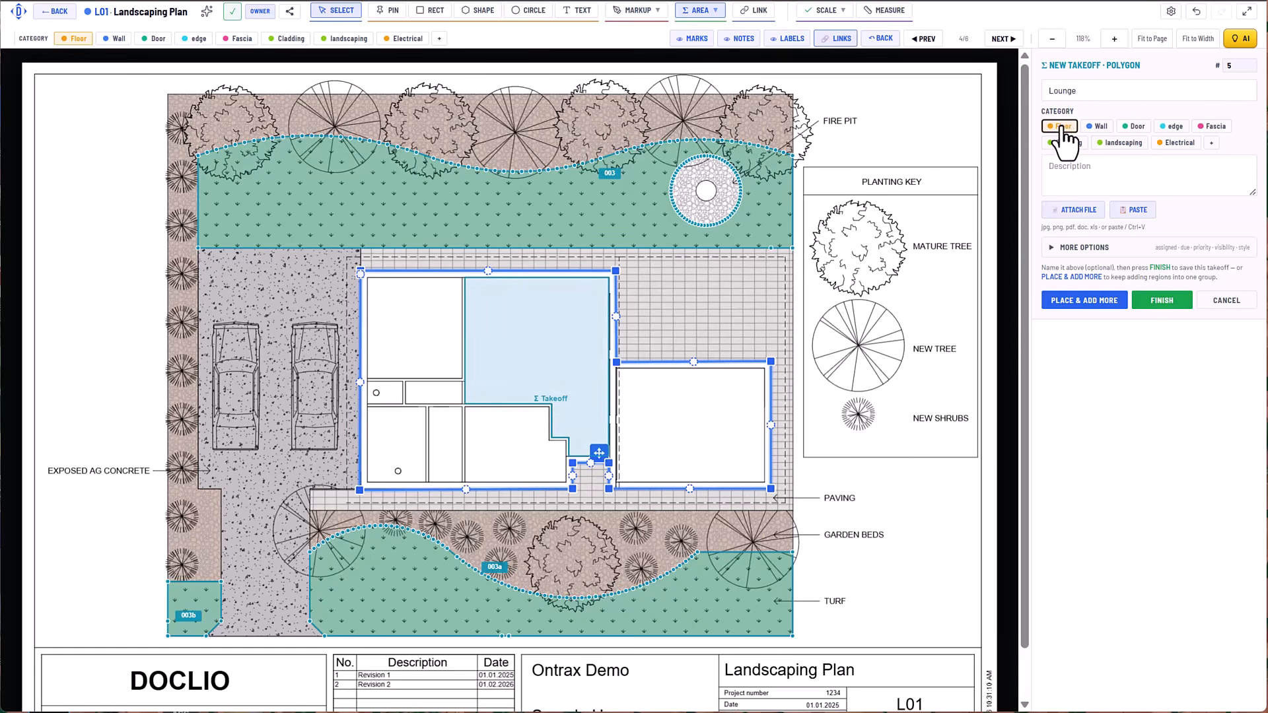
click(1162, 307)
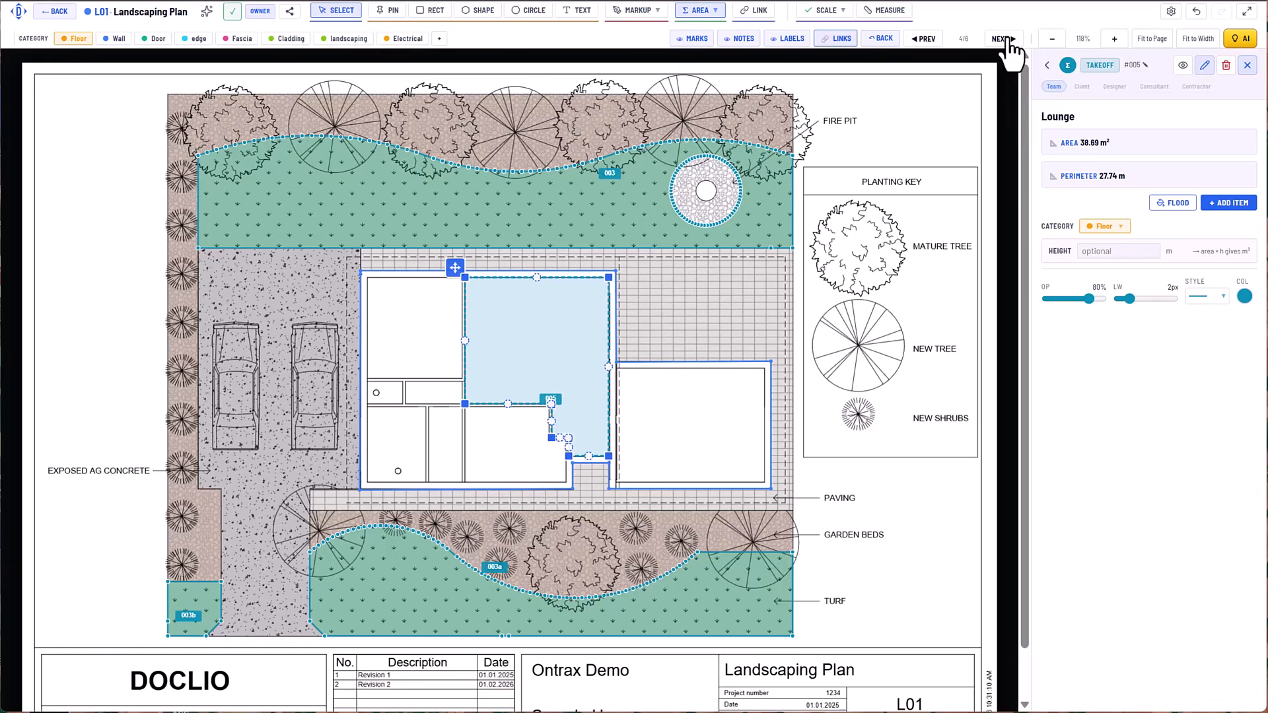
Try to count the new shrubs by matching the planting key's shrub symbol, and discard the draft matches.
click(700, 11)
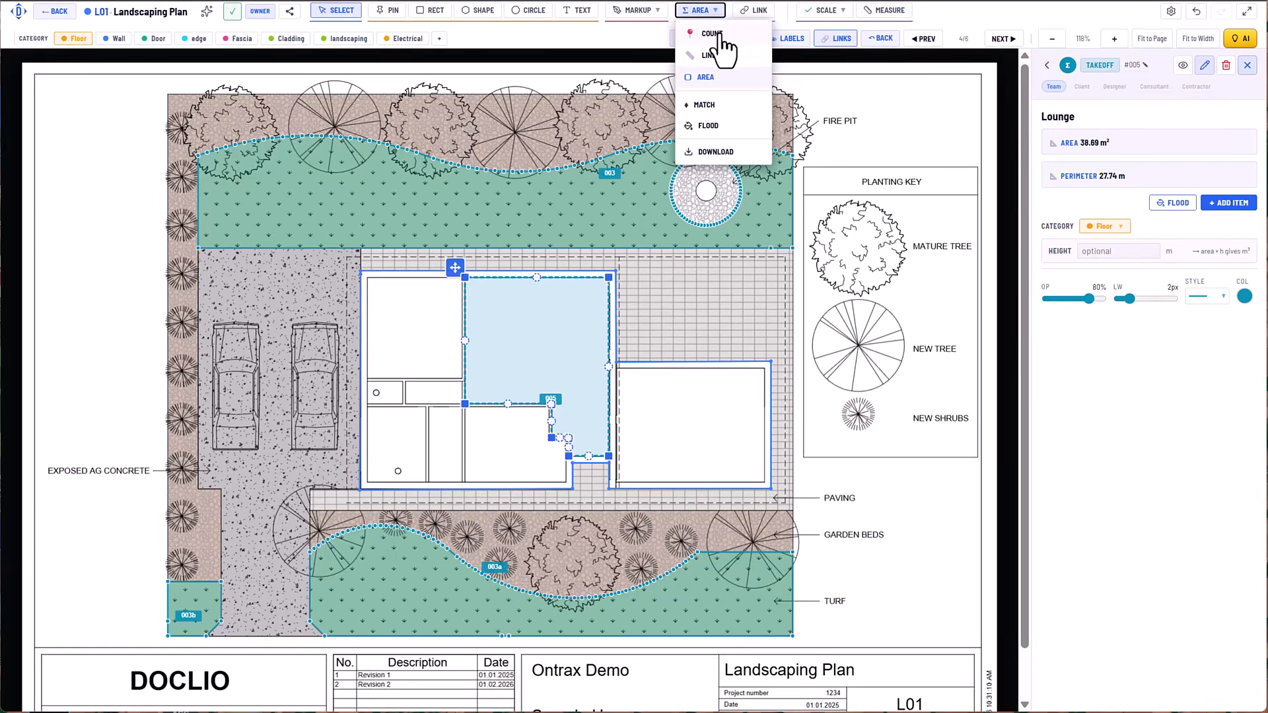
click(708, 104)
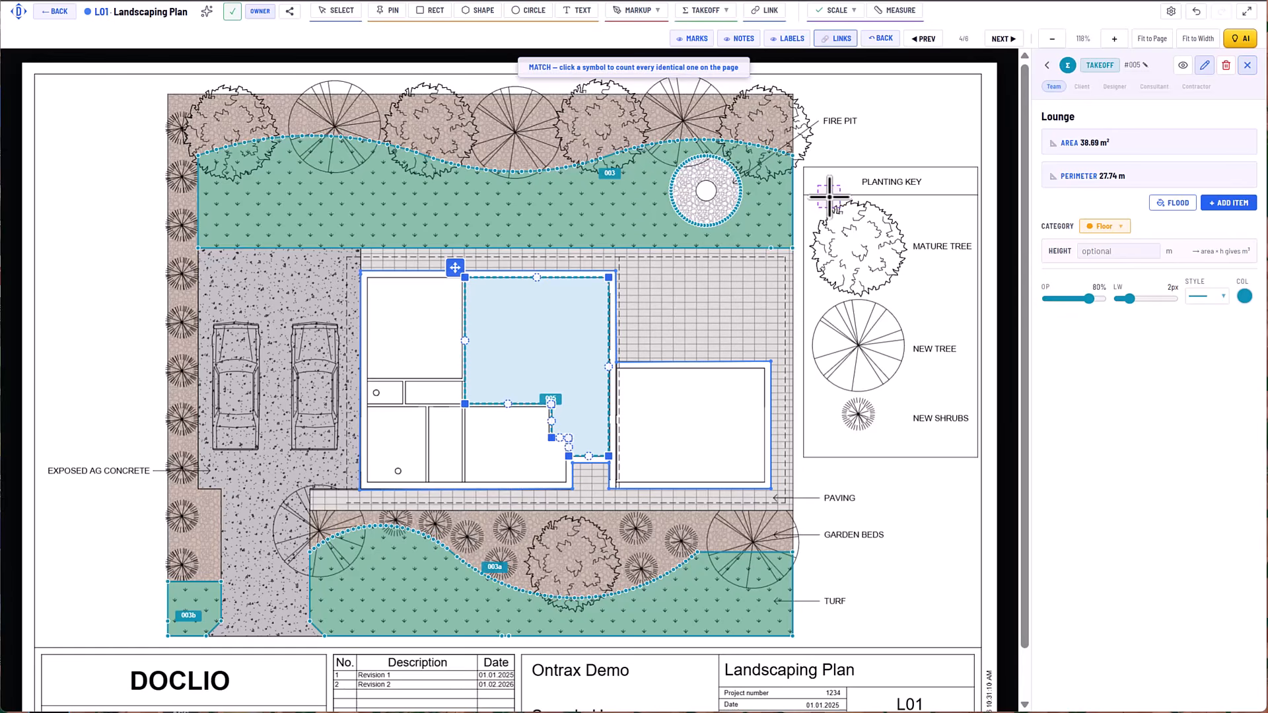
click(857, 415)
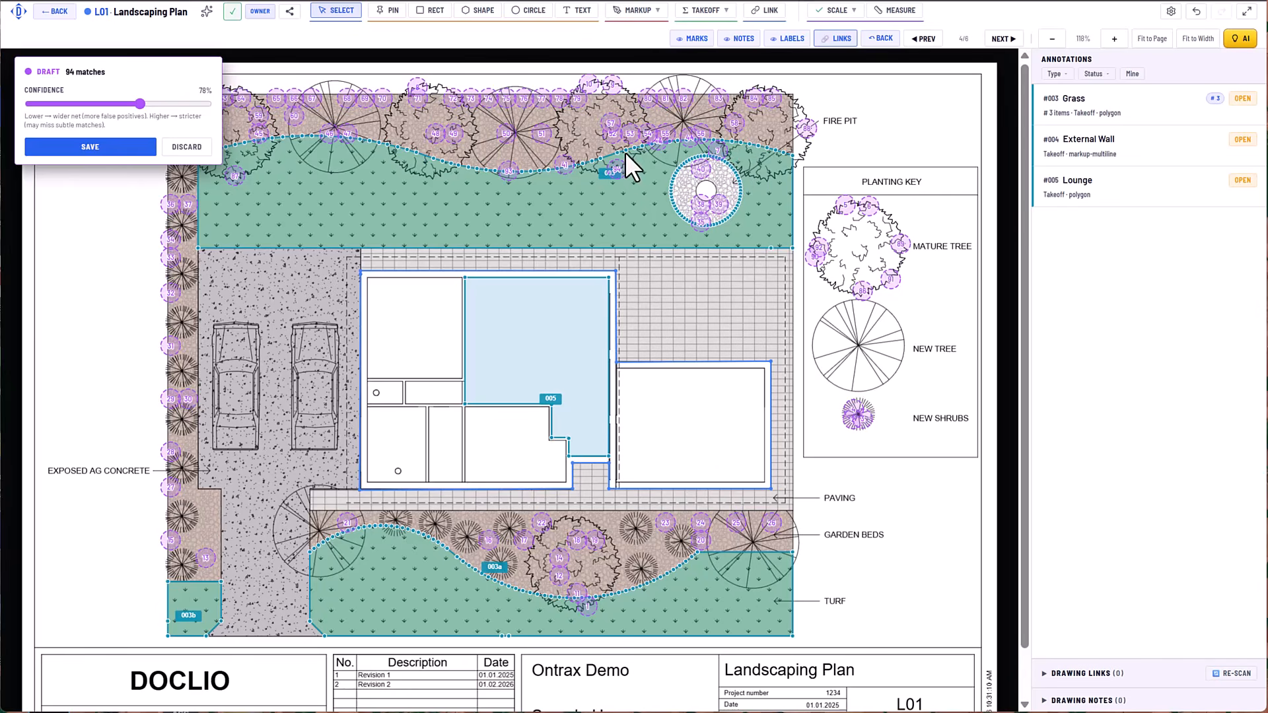
click(187, 148)
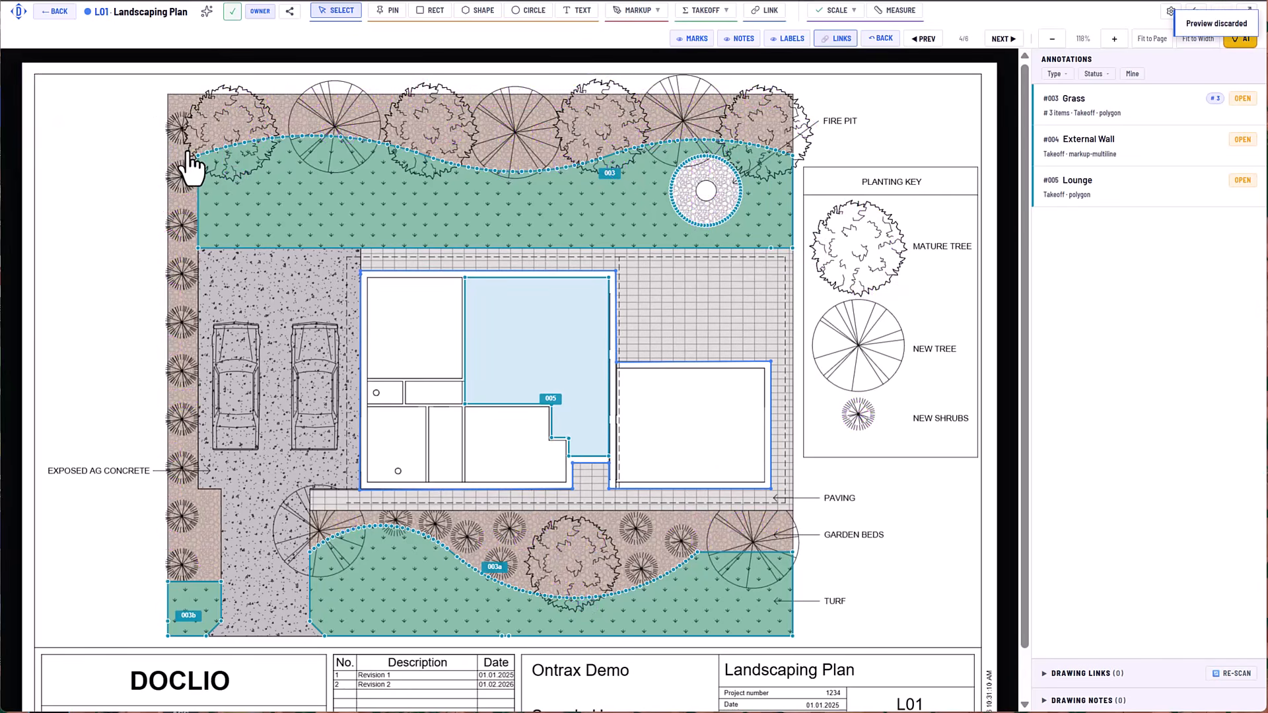
Start a count takeoff group titled "Tree 1" in the landscaping category with a pin on the leftmost mature tree in the rear garden bed.
click(705, 22)
click(707, 35)
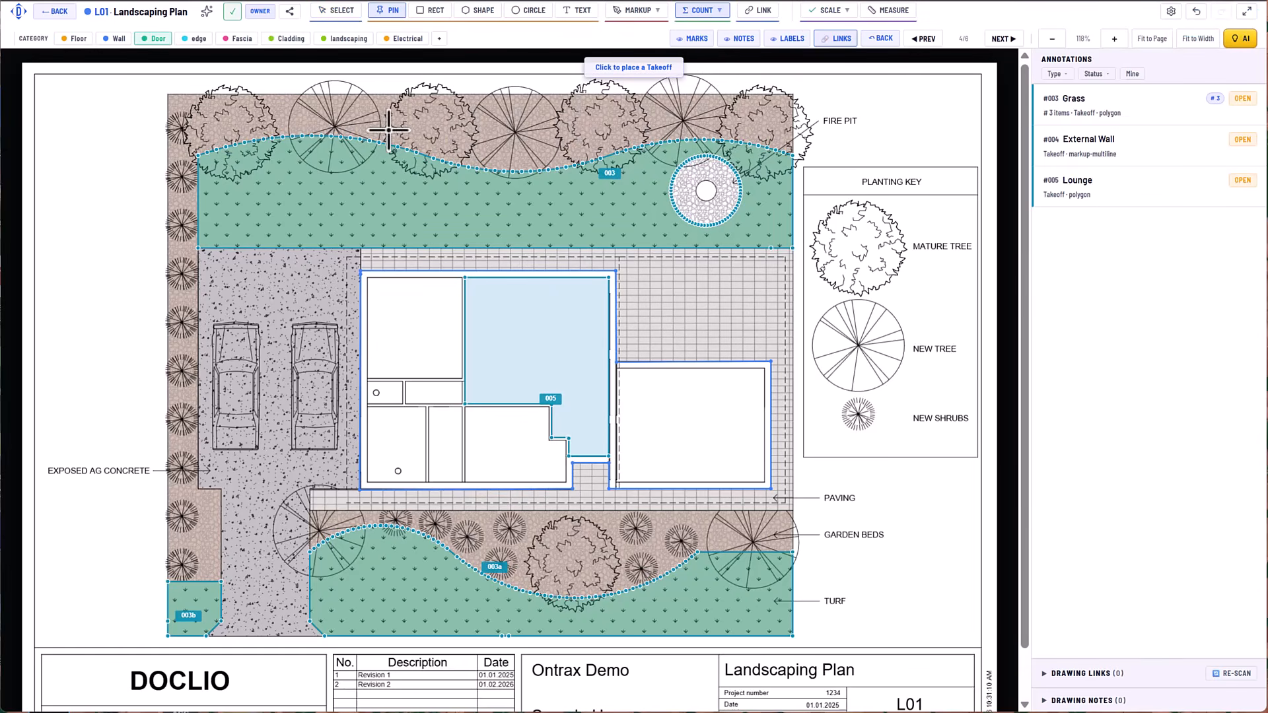
click(227, 124)
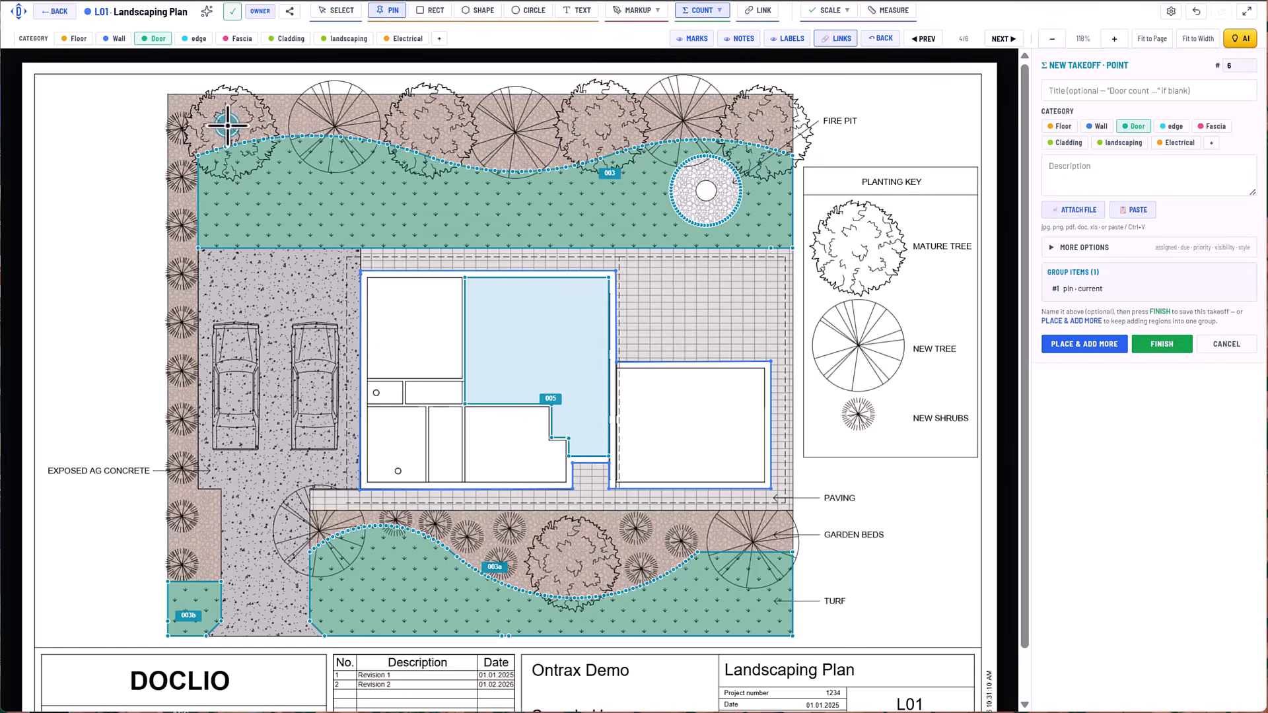
click(1090, 90)
text(Tree 1)
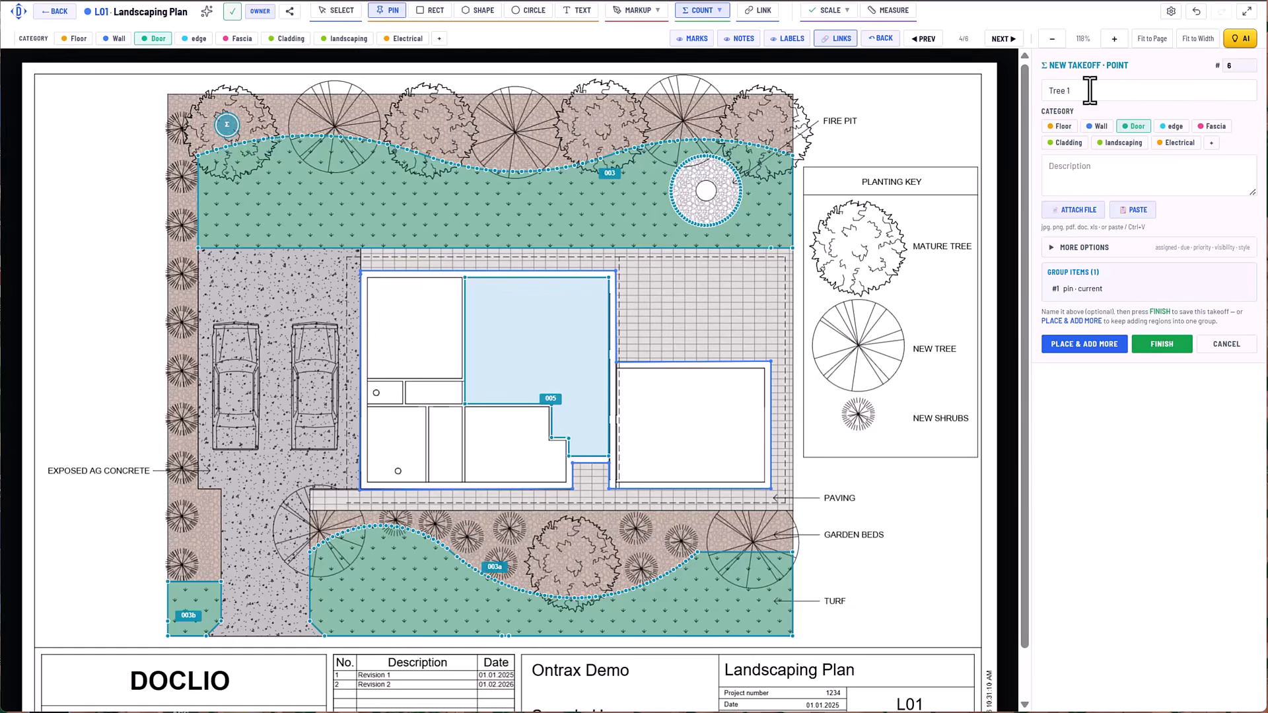
click(1123, 142)
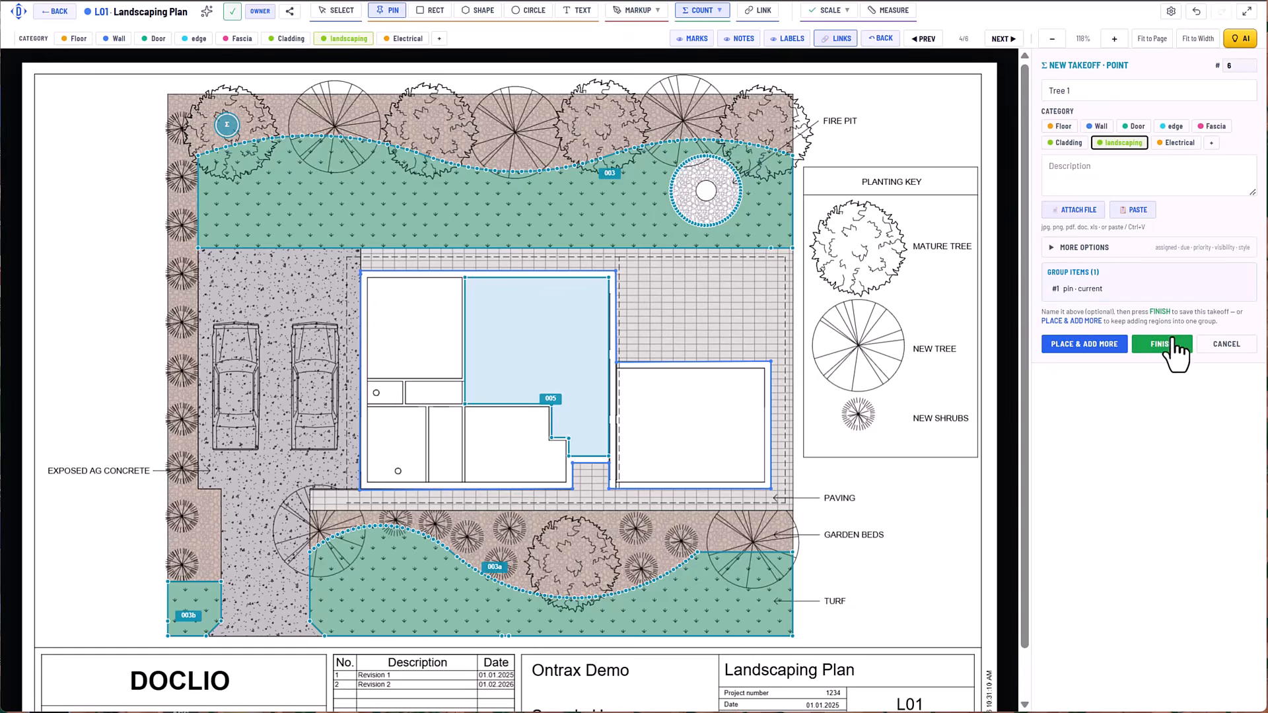
click(1087, 344)
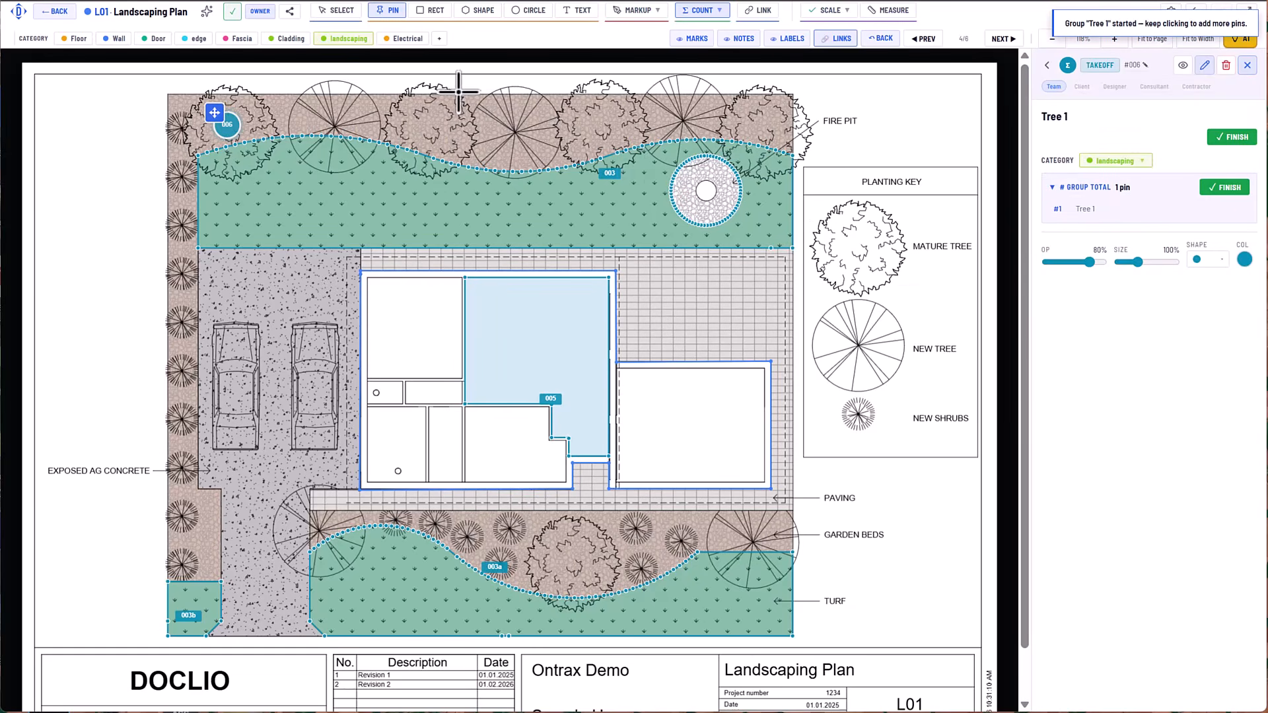
Add pins to the Tree 1 group on the other three rear mature trees and the one in the front garden bed, and finish it.
click(427, 127)
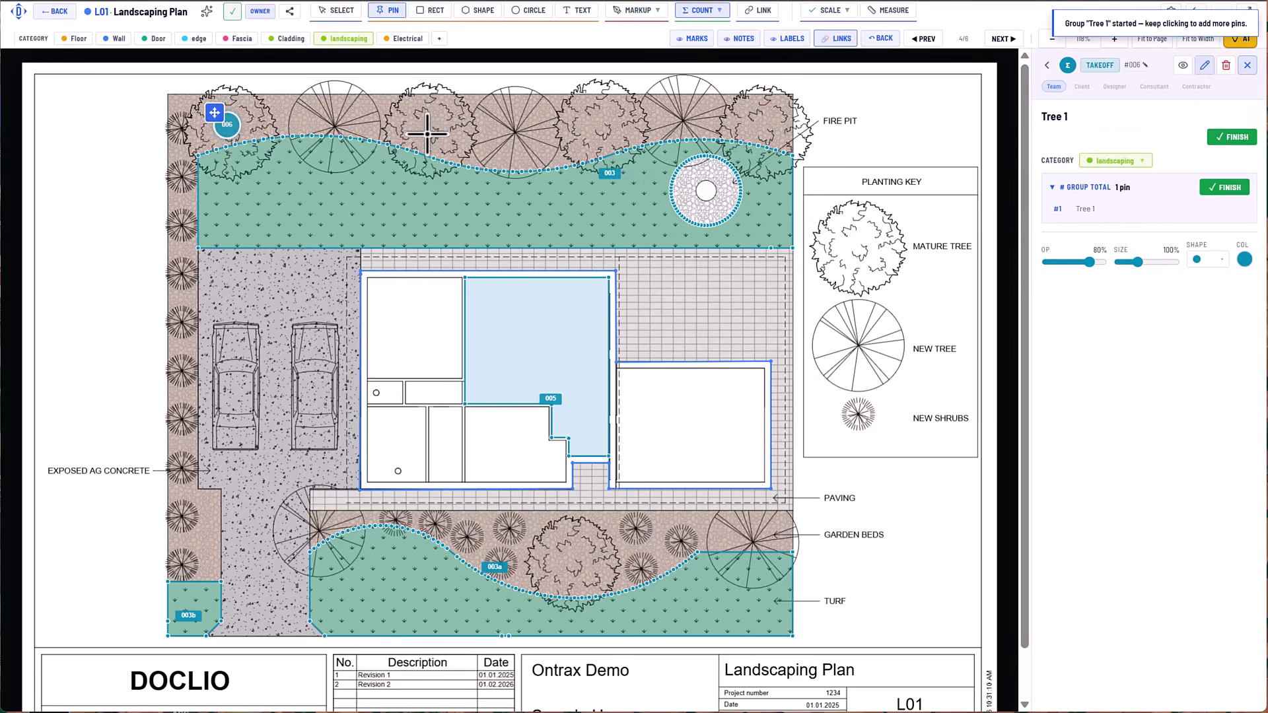
click(595, 129)
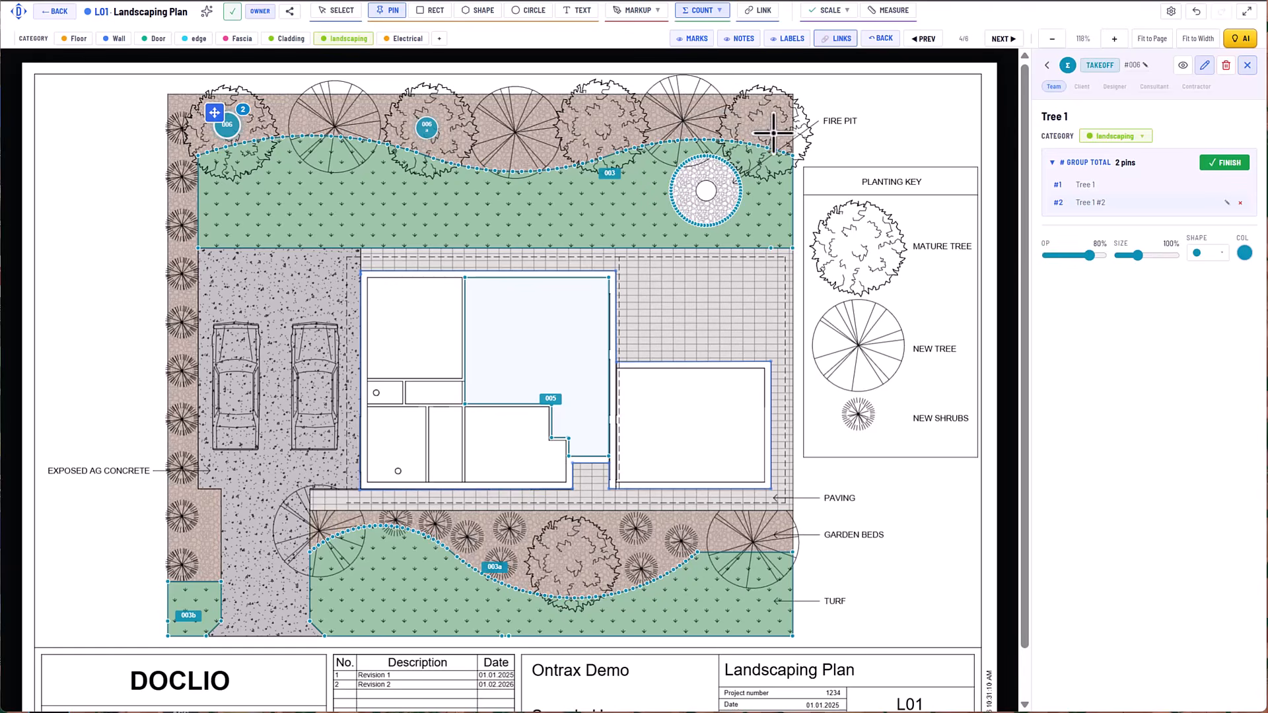
click(769, 129)
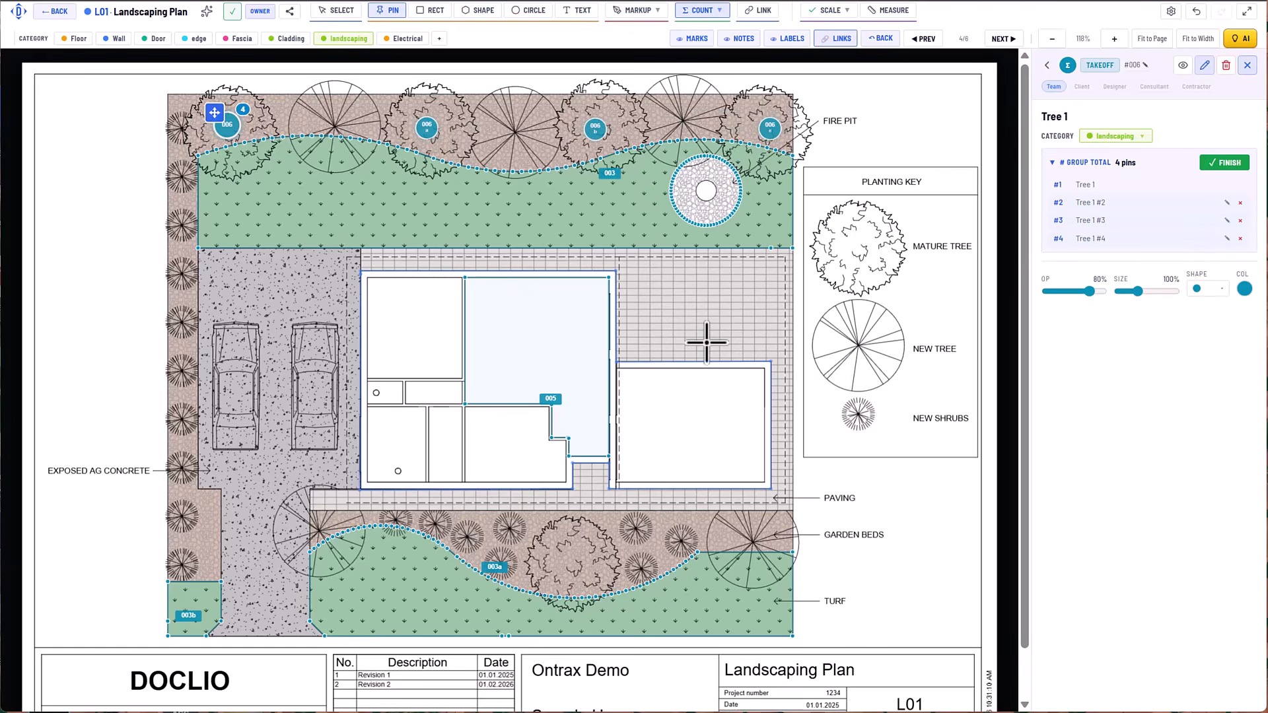
click(570, 554)
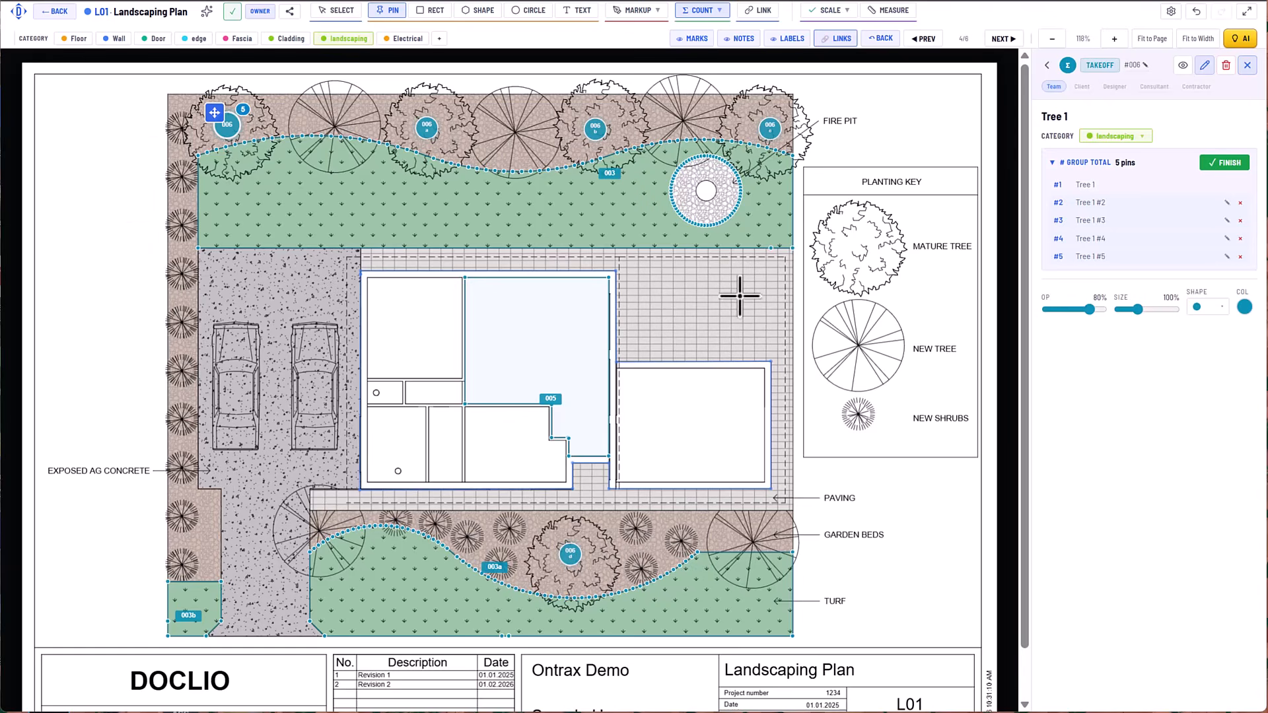
click(1223, 163)
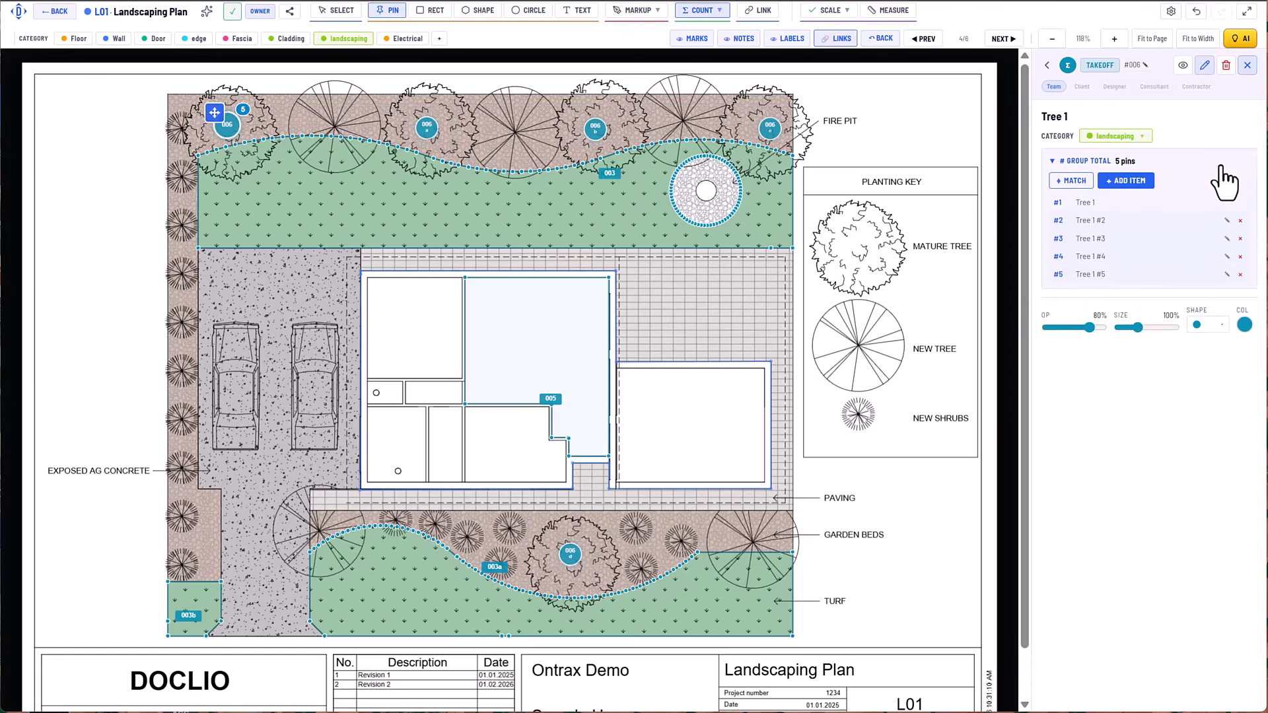
Open the E01 Electrical-Lighting drawing and ask the AI estimator "how many downlights are there".
click(1004, 39)
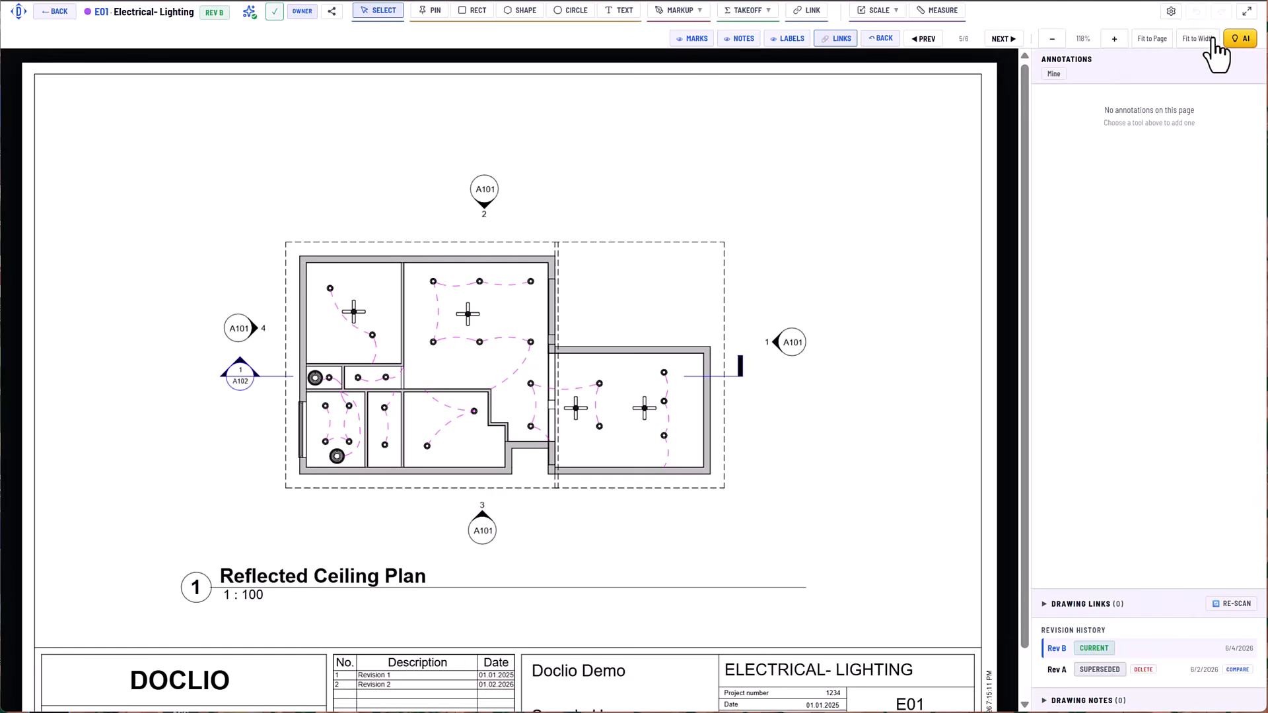
click(764, 12)
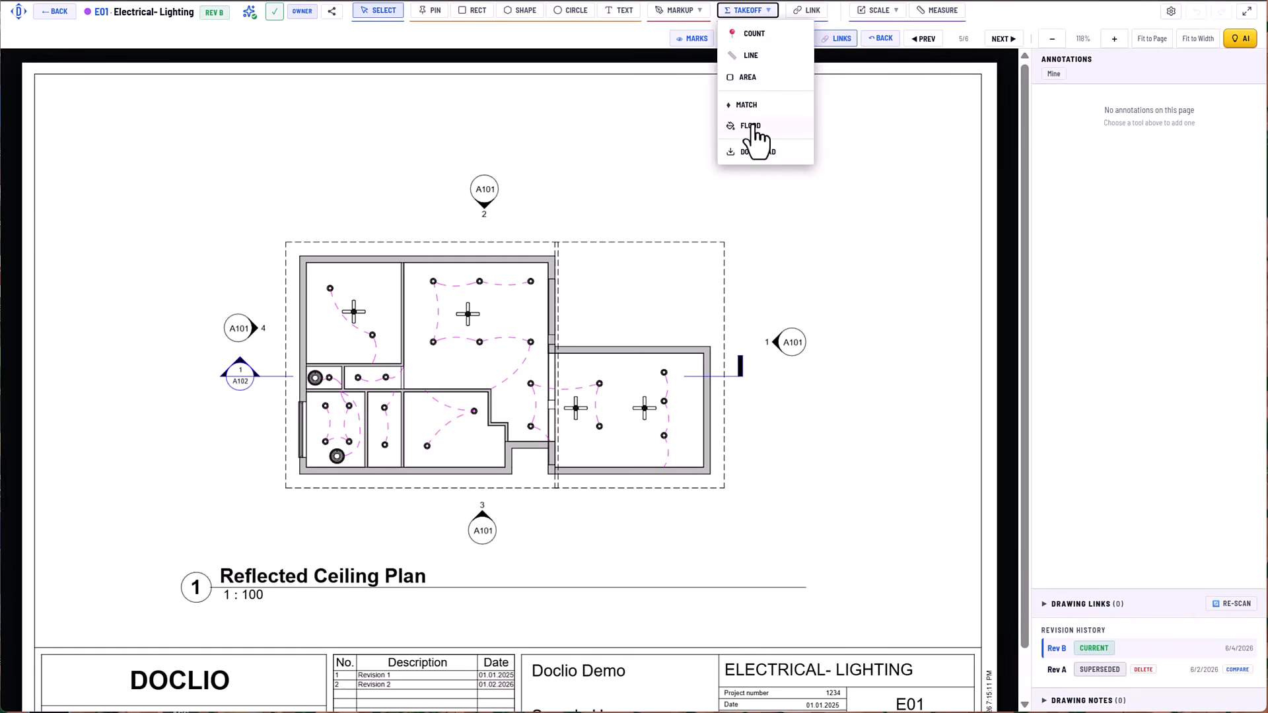
click(1241, 40)
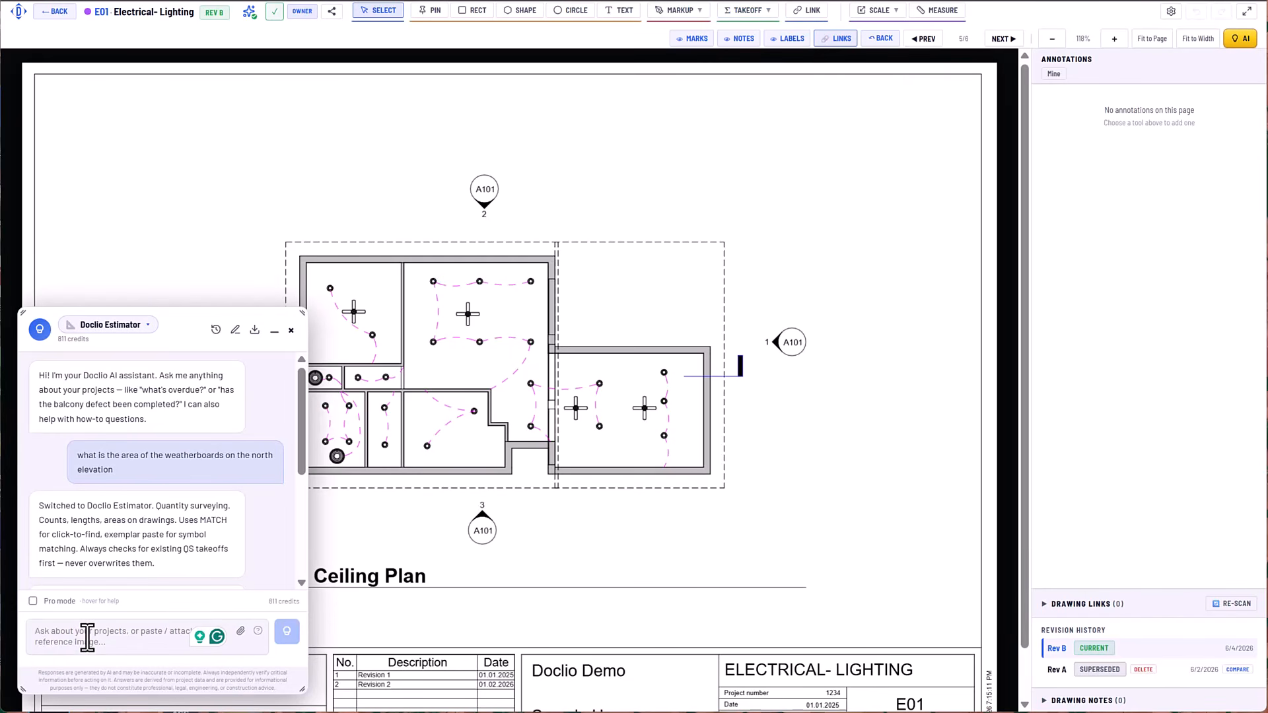
text(how many downlights are there)
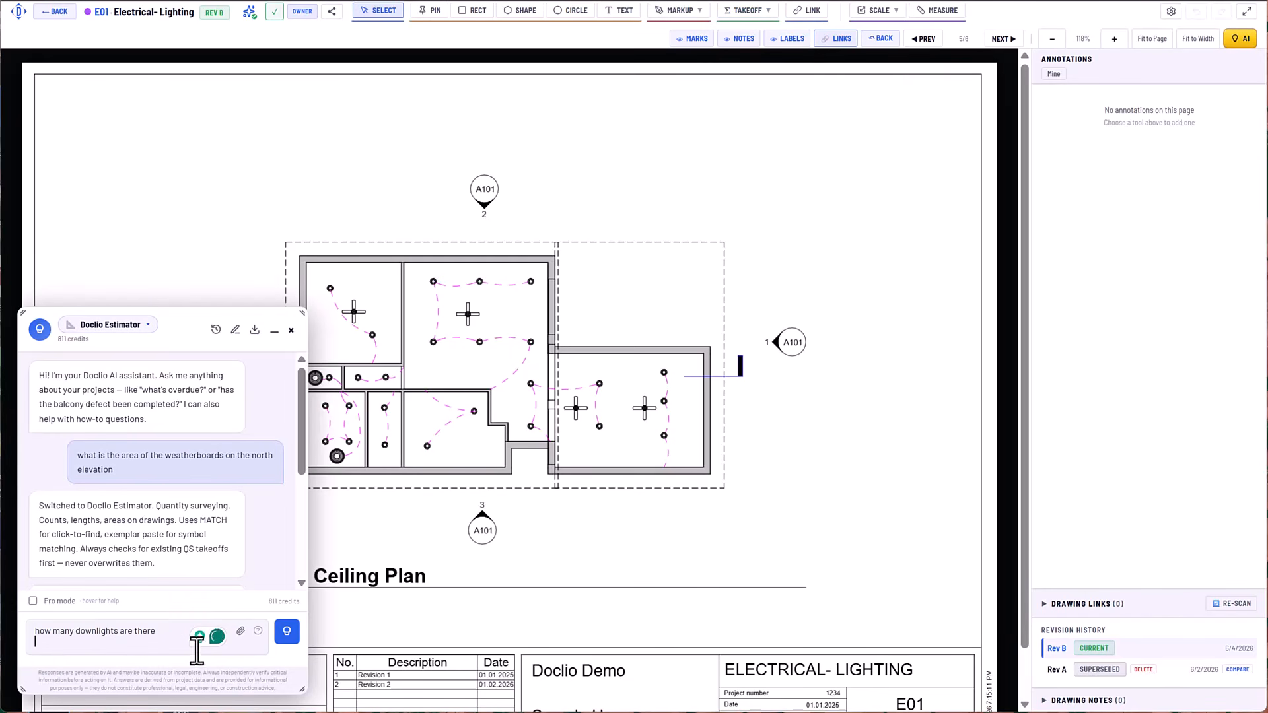
click(280, 638)
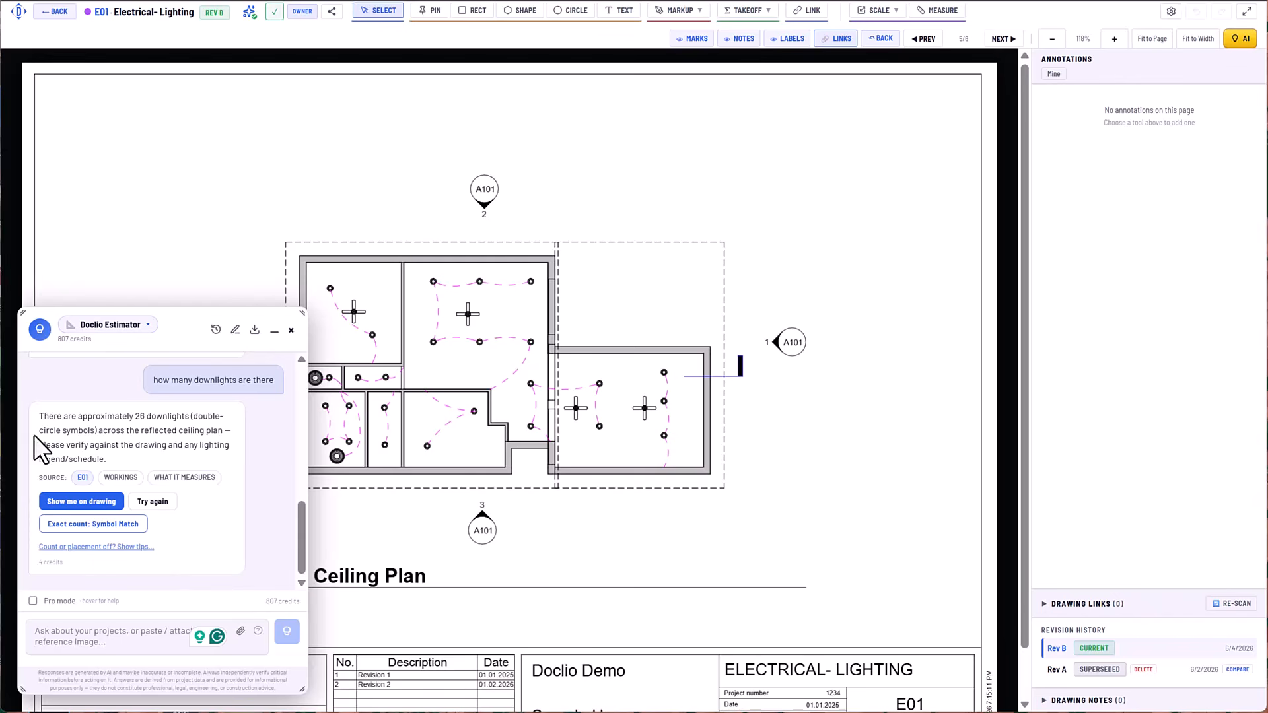
Show the estimator's downlights on the drawing, save them as a group and close the chat.
click(97, 507)
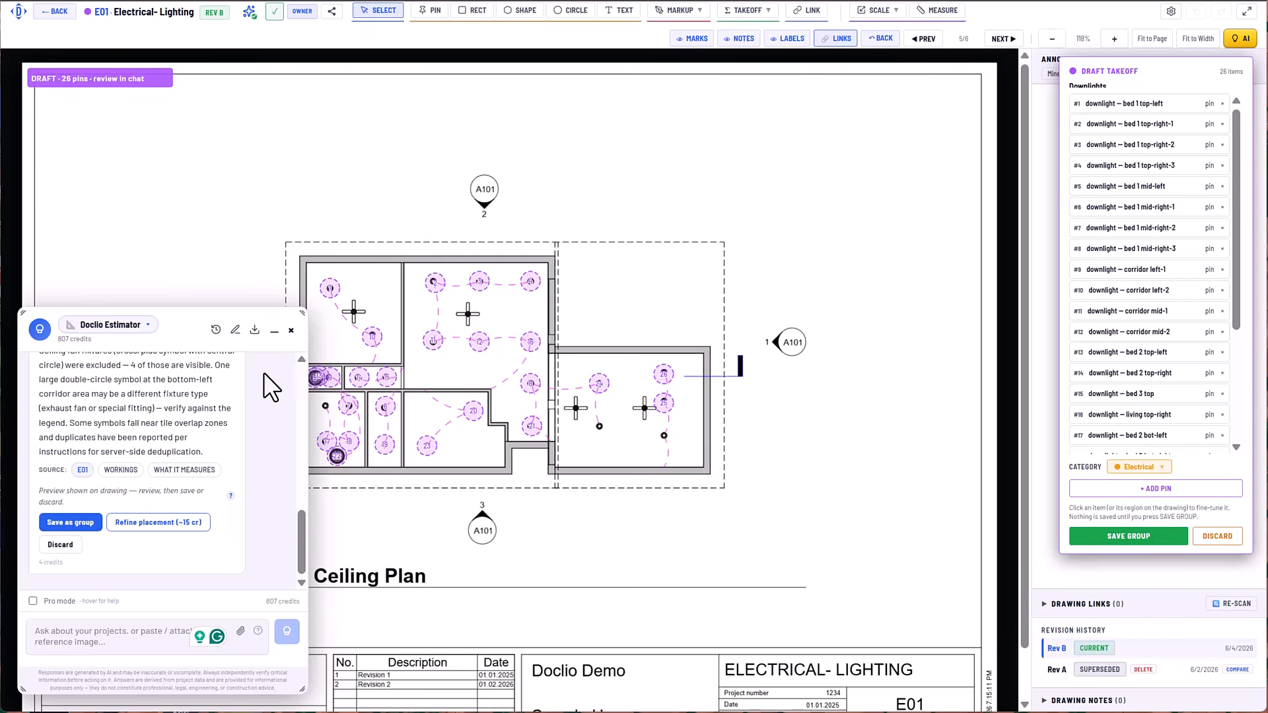
click(70, 524)
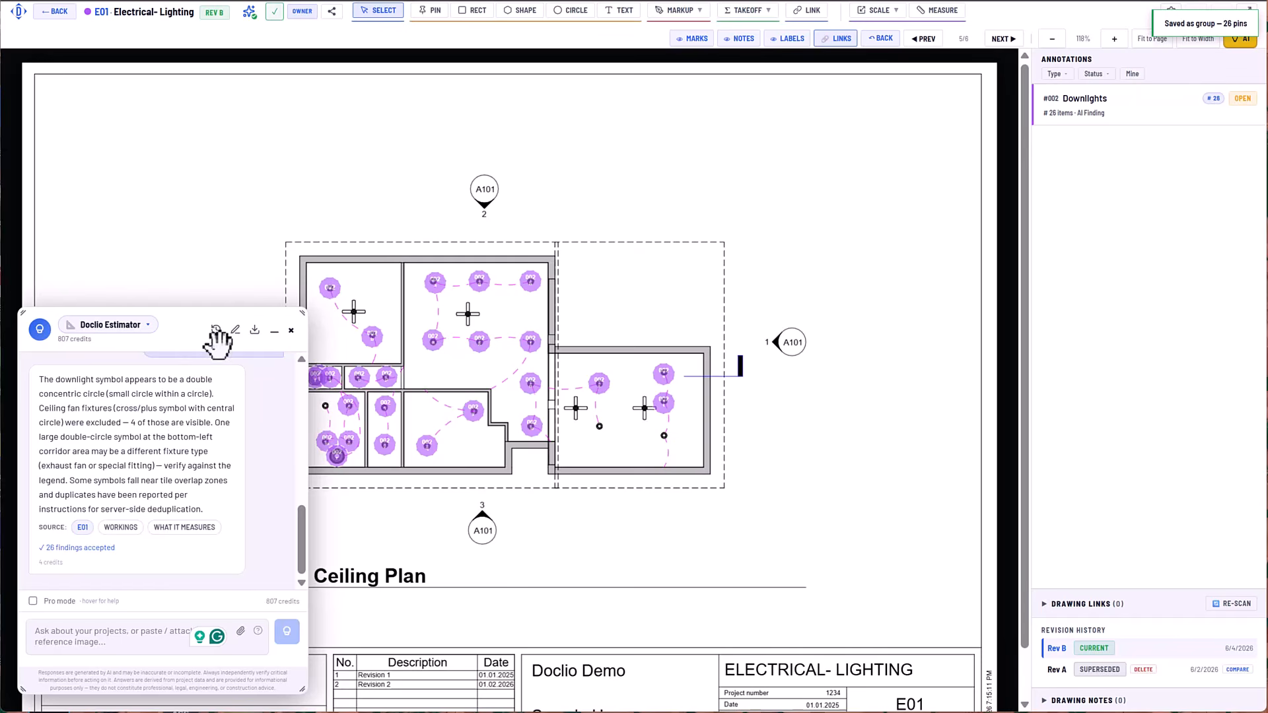
click(292, 331)
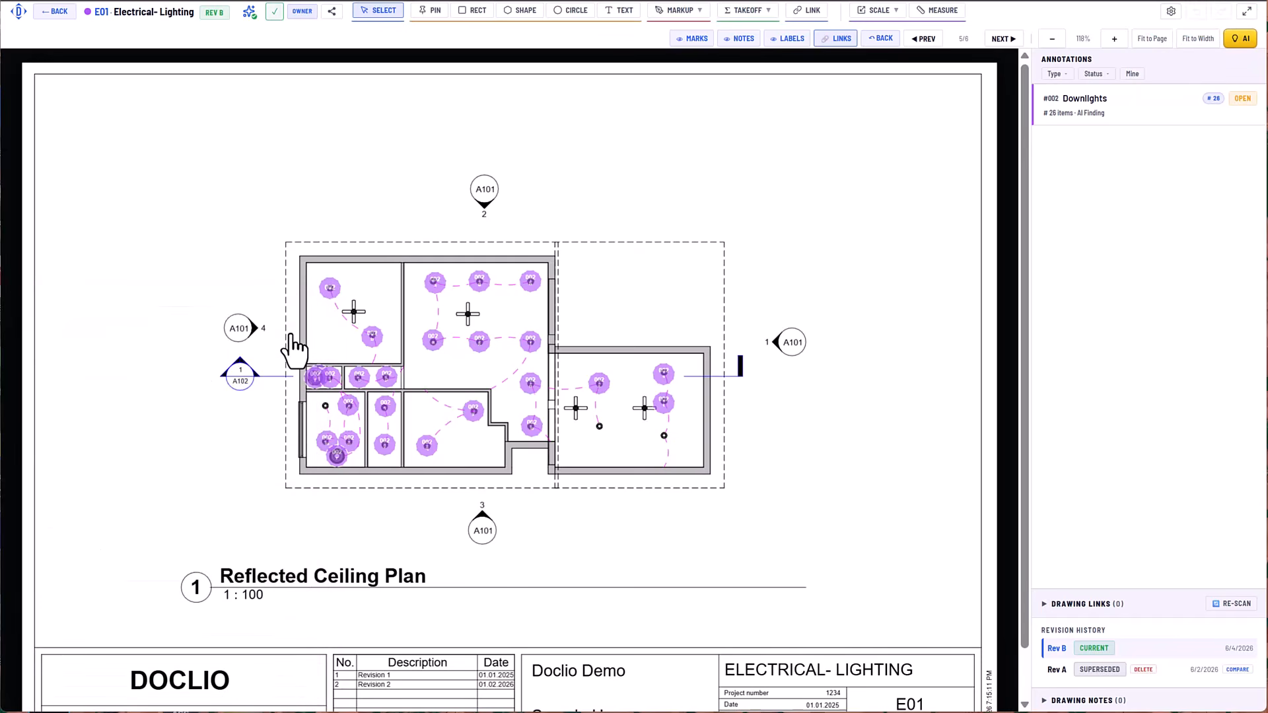
Open the Downlights group and delete the pin on the large round fixture in the plan's lower-left room.
click(1145, 101)
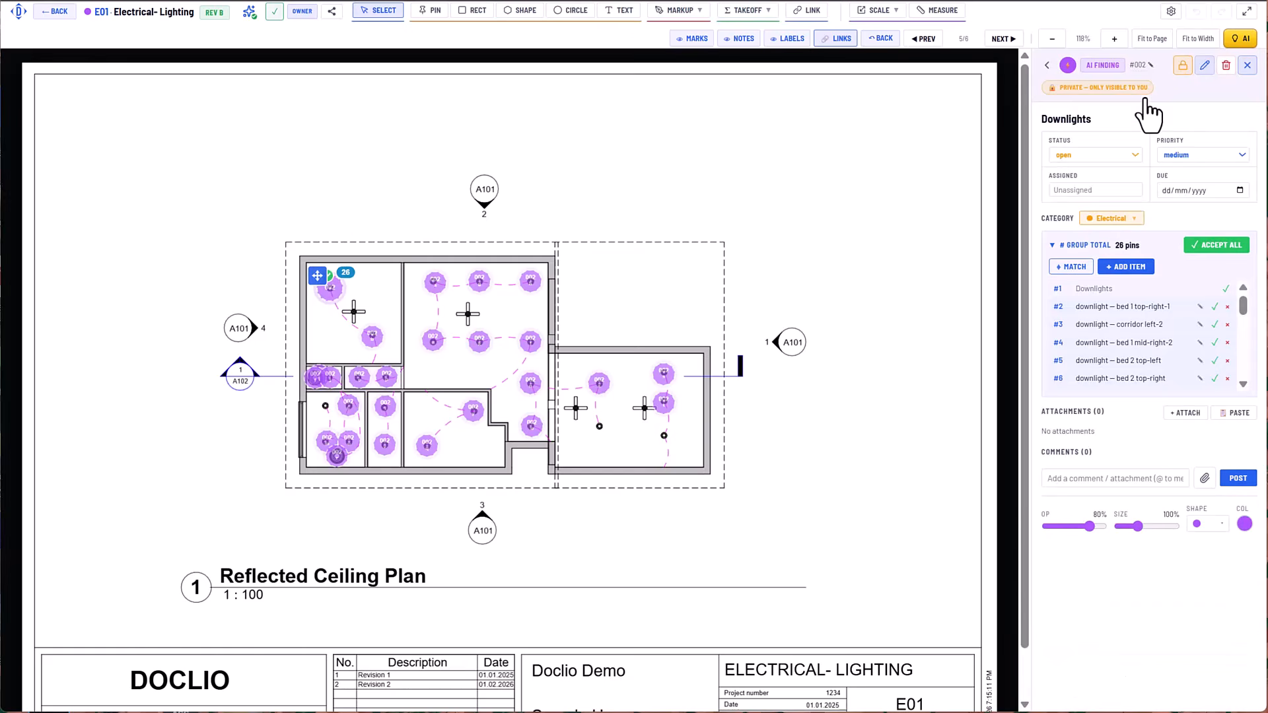
click(339, 461)
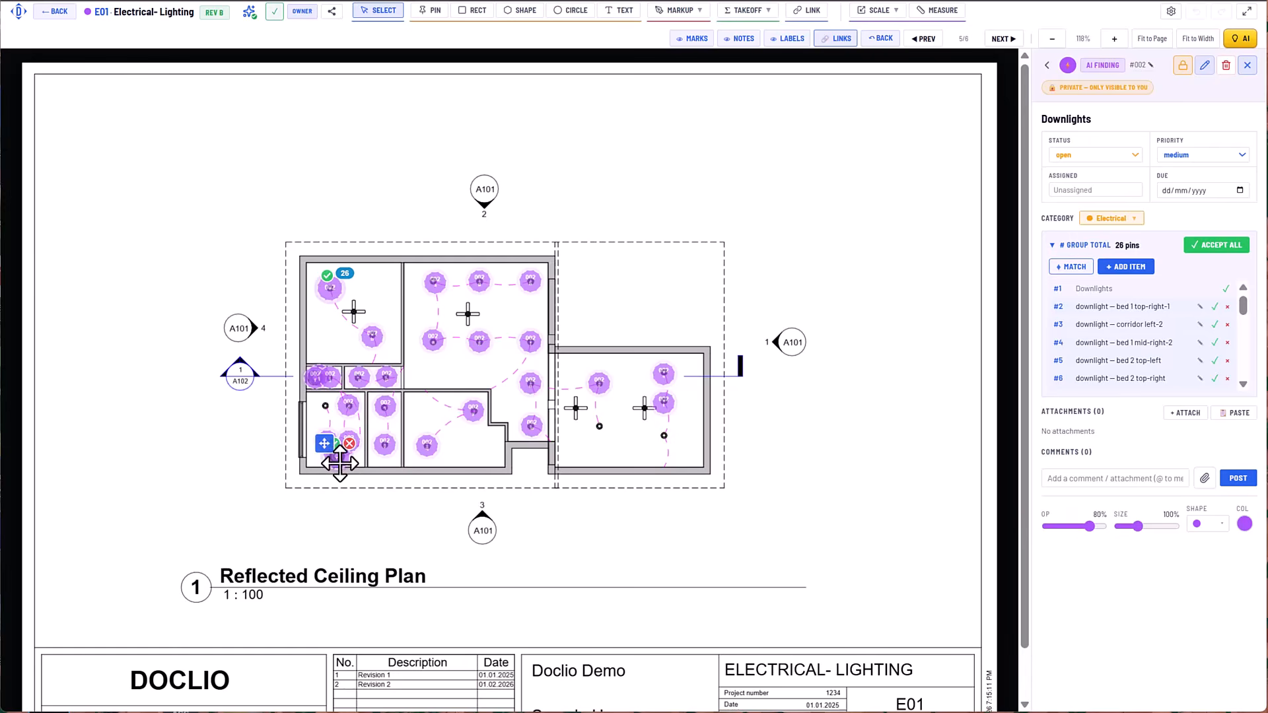
click(349, 443)
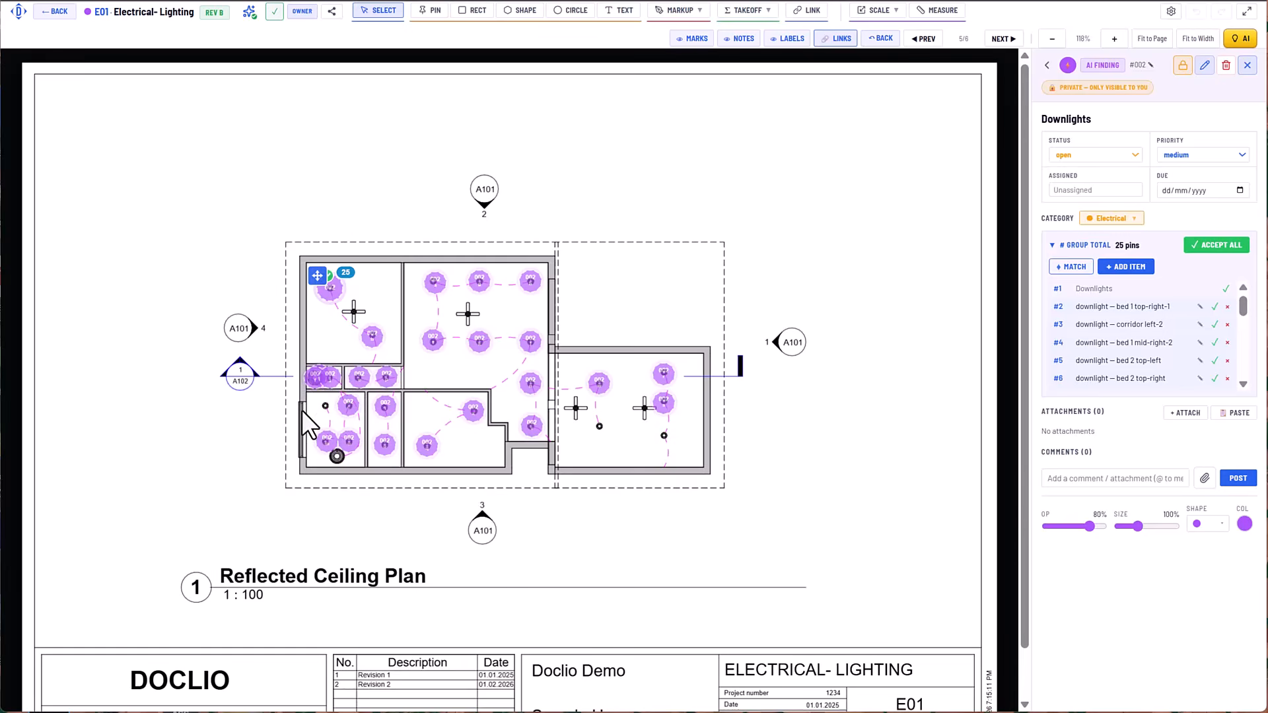
Delete the two wrong downlight pins on and beside the large round fixture in the small room on the plan's left side.
scroll(303, 432, up, 5)
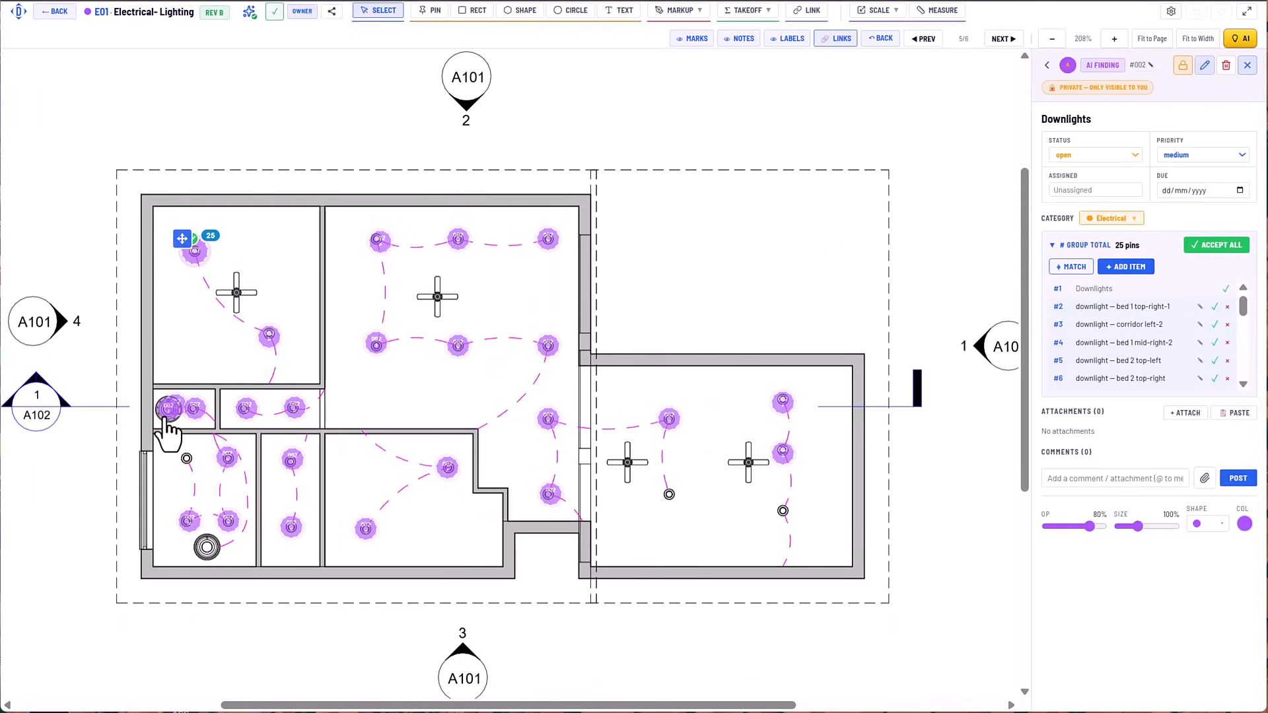
mouse_move(166, 418)
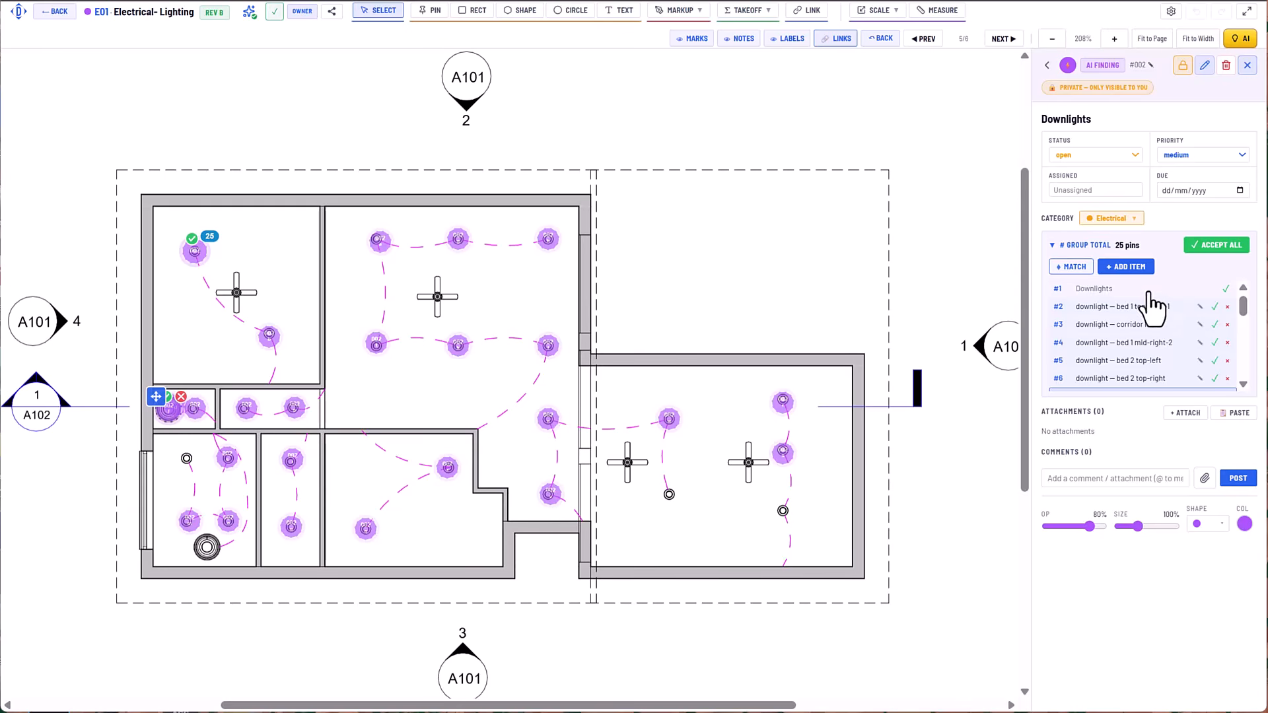
scroll(1155, 324, down, 3)
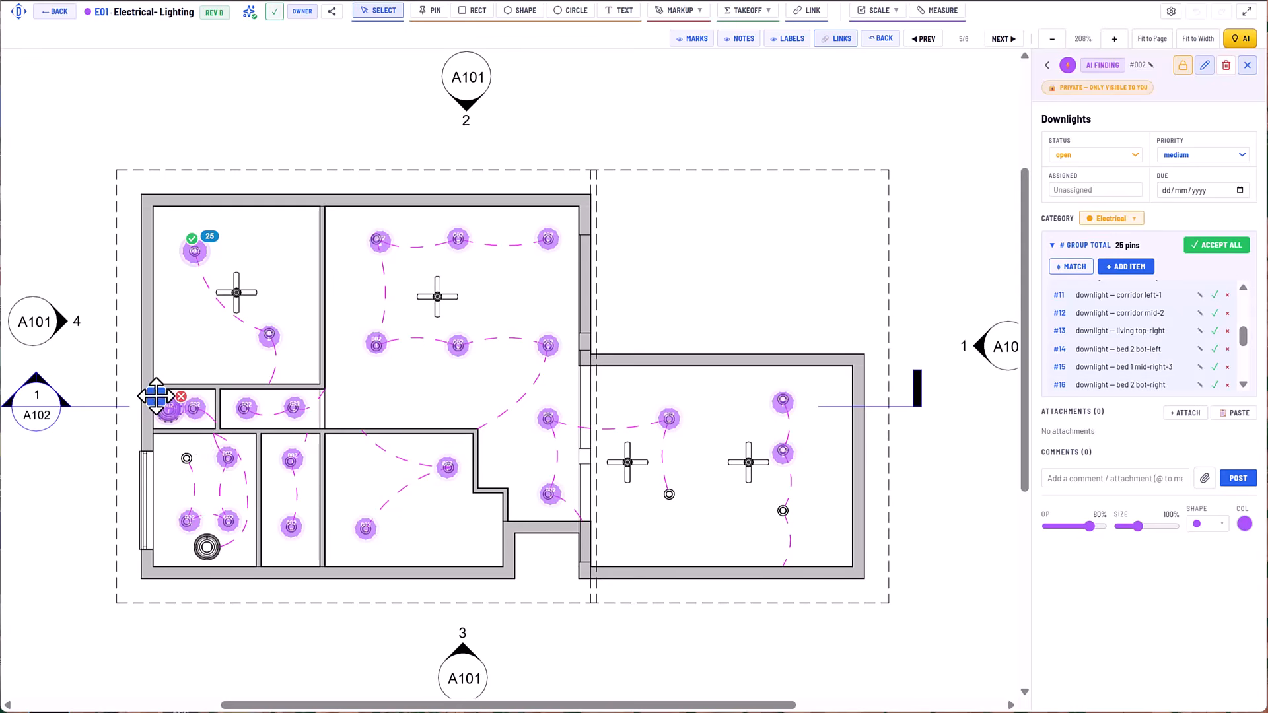
click(181, 398)
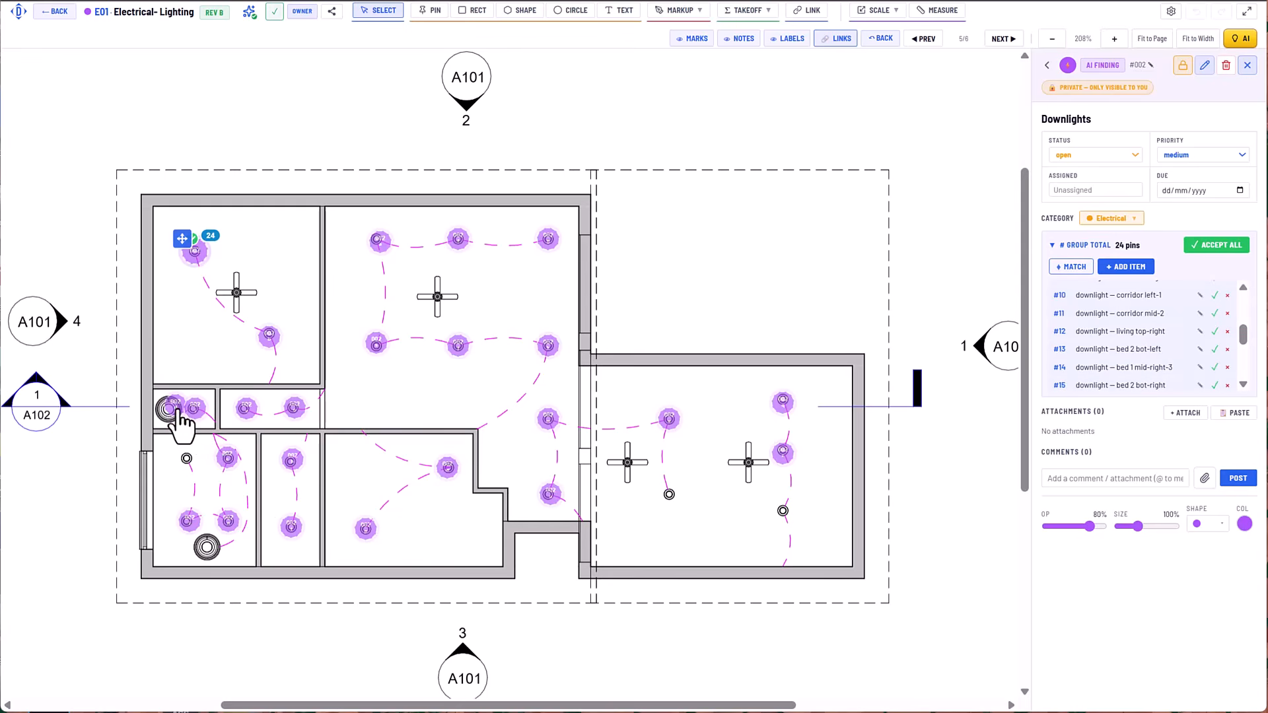
click(173, 408)
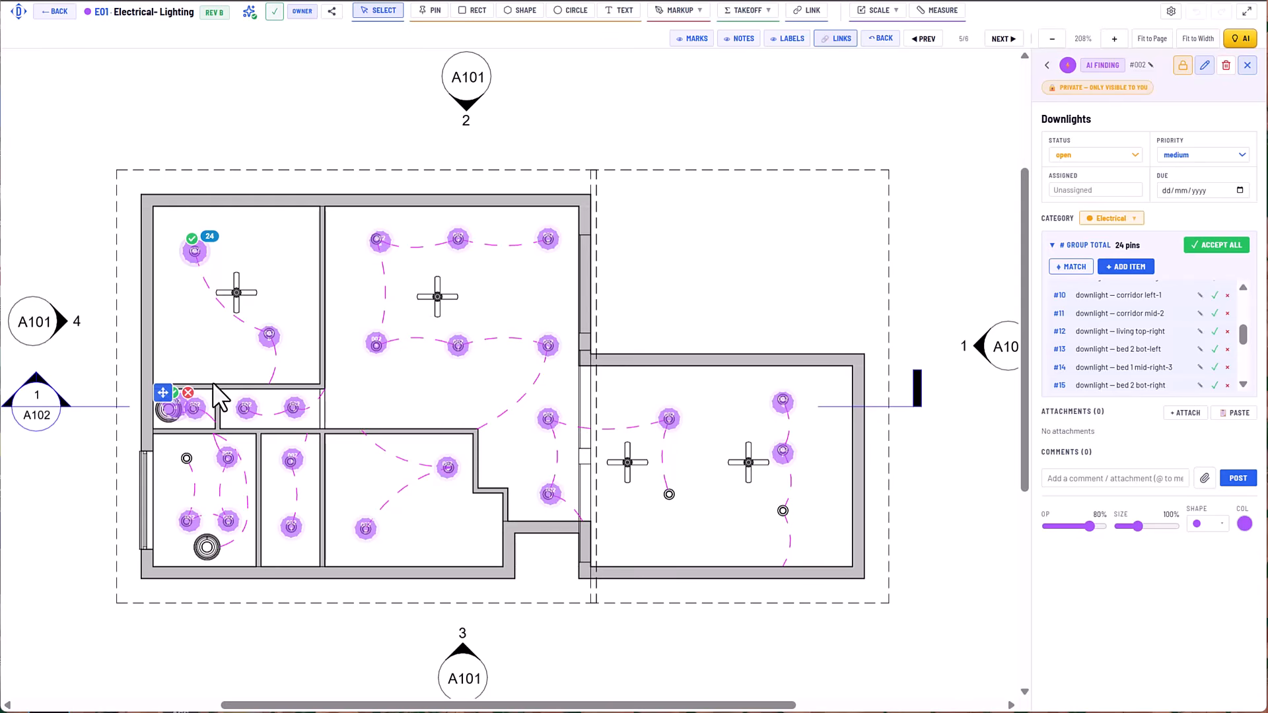
click(188, 393)
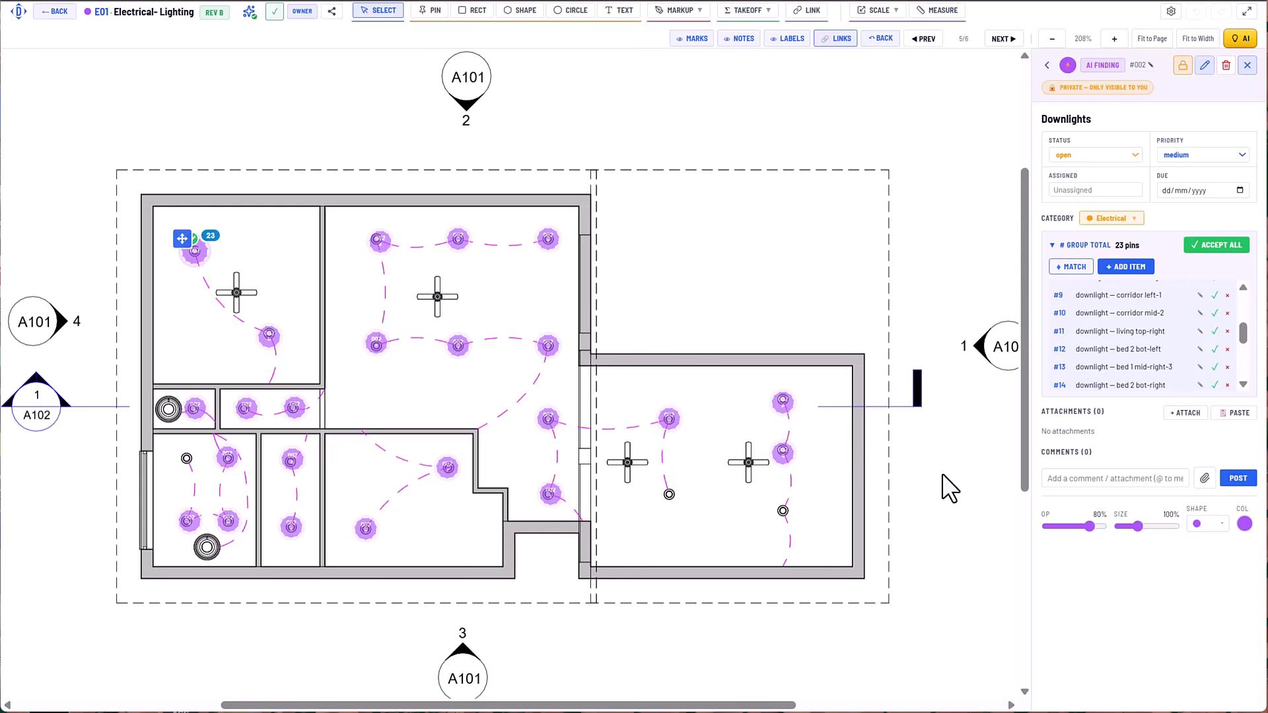
Add pins on the two unmarked downlights in the plan's far-right room to the Downlights group.
click(1139, 268)
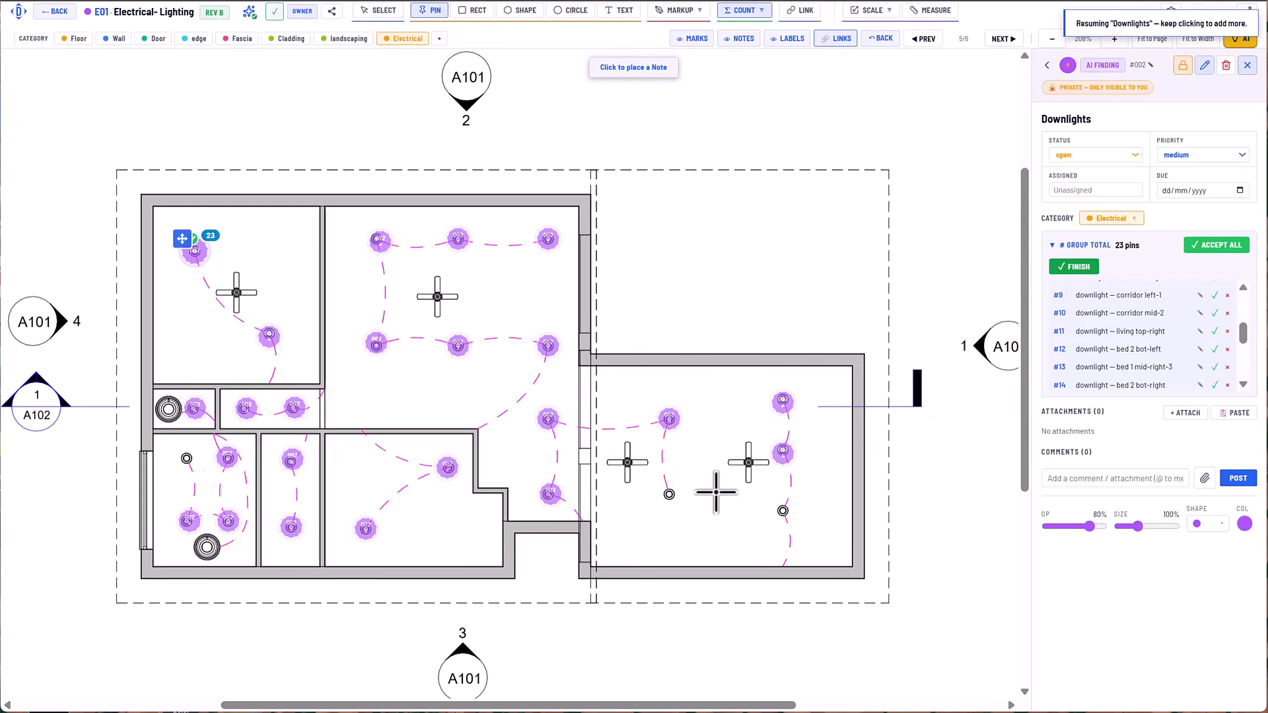
click(669, 494)
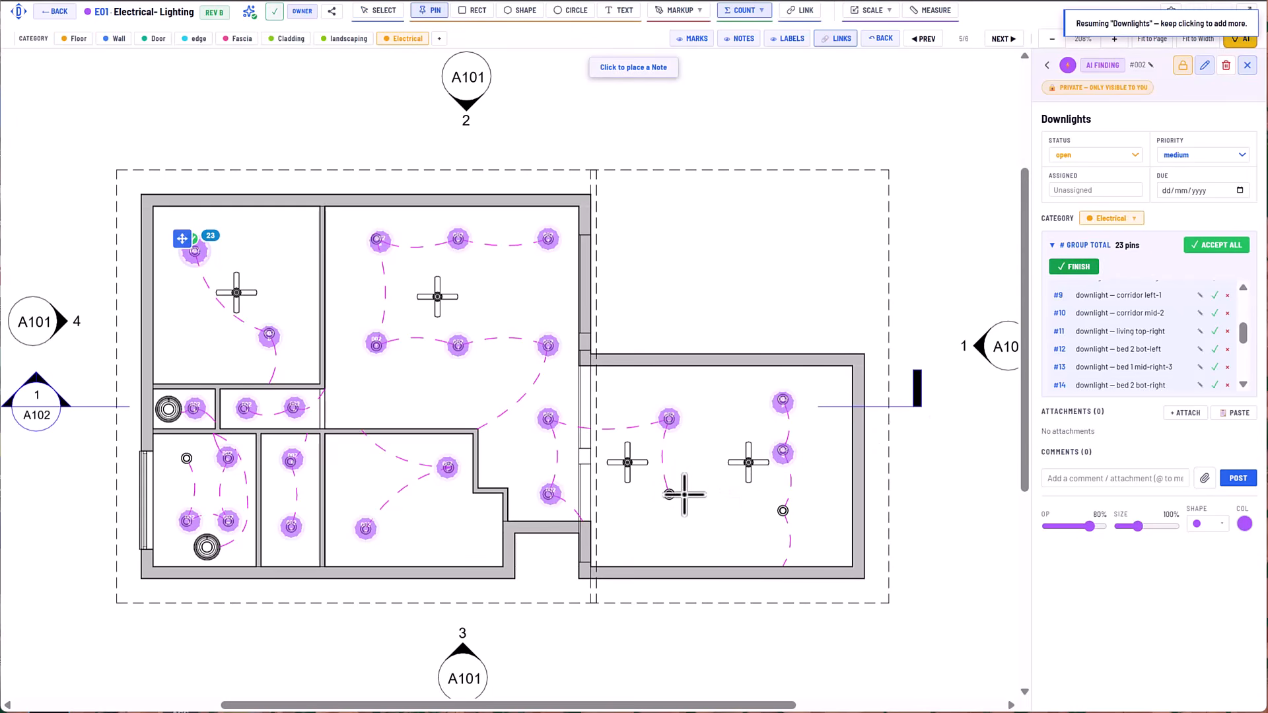
click(783, 509)
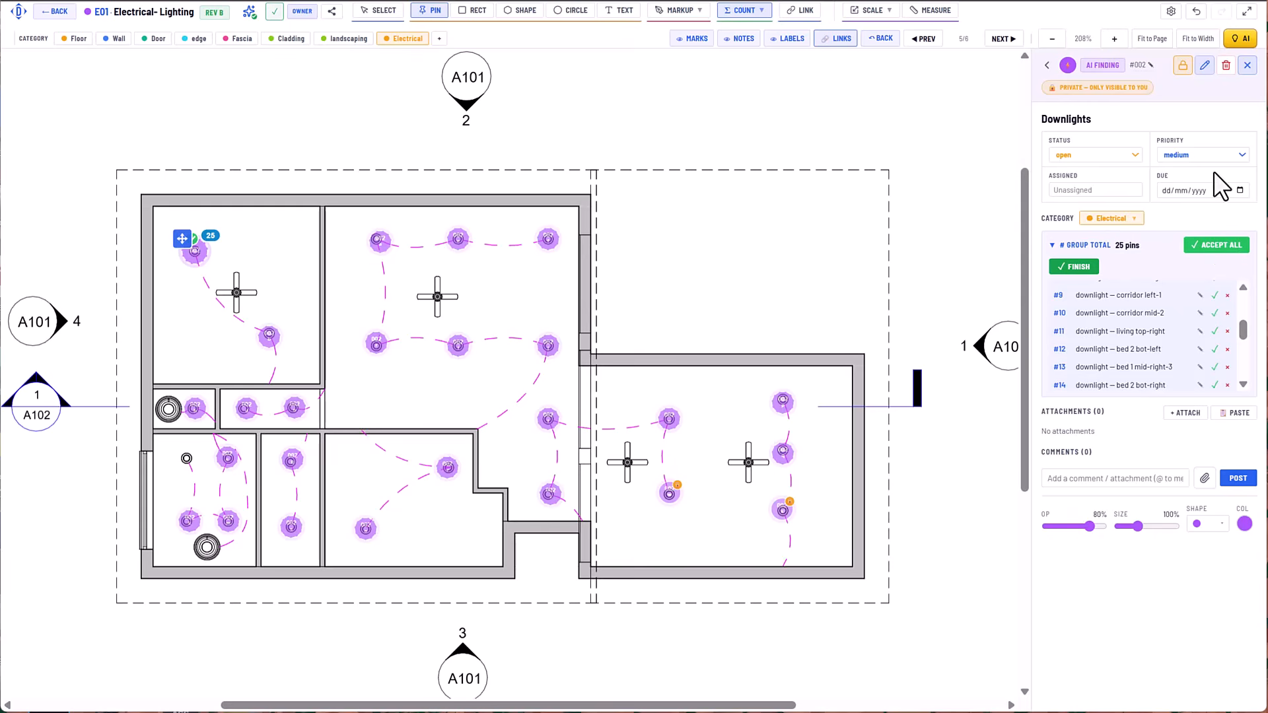
Make the Downlights group visible to the team, accept all its findings and finish adding pins.
click(1187, 73)
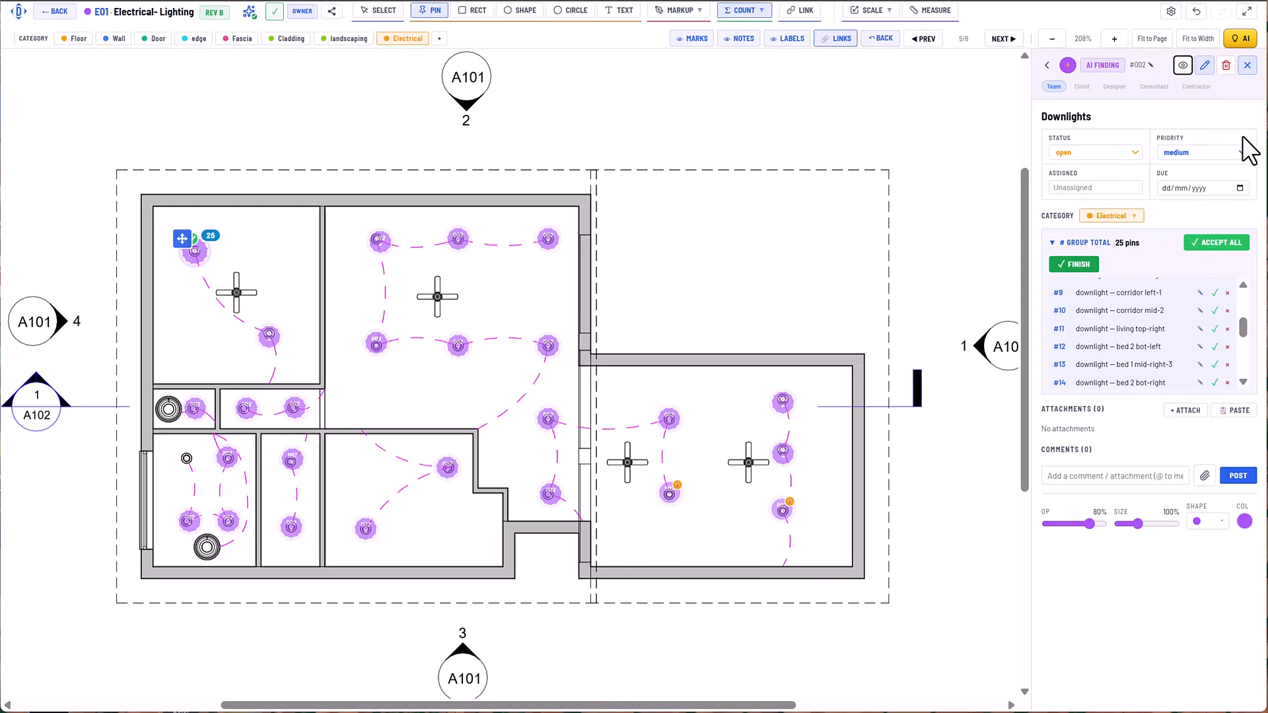
click(1227, 244)
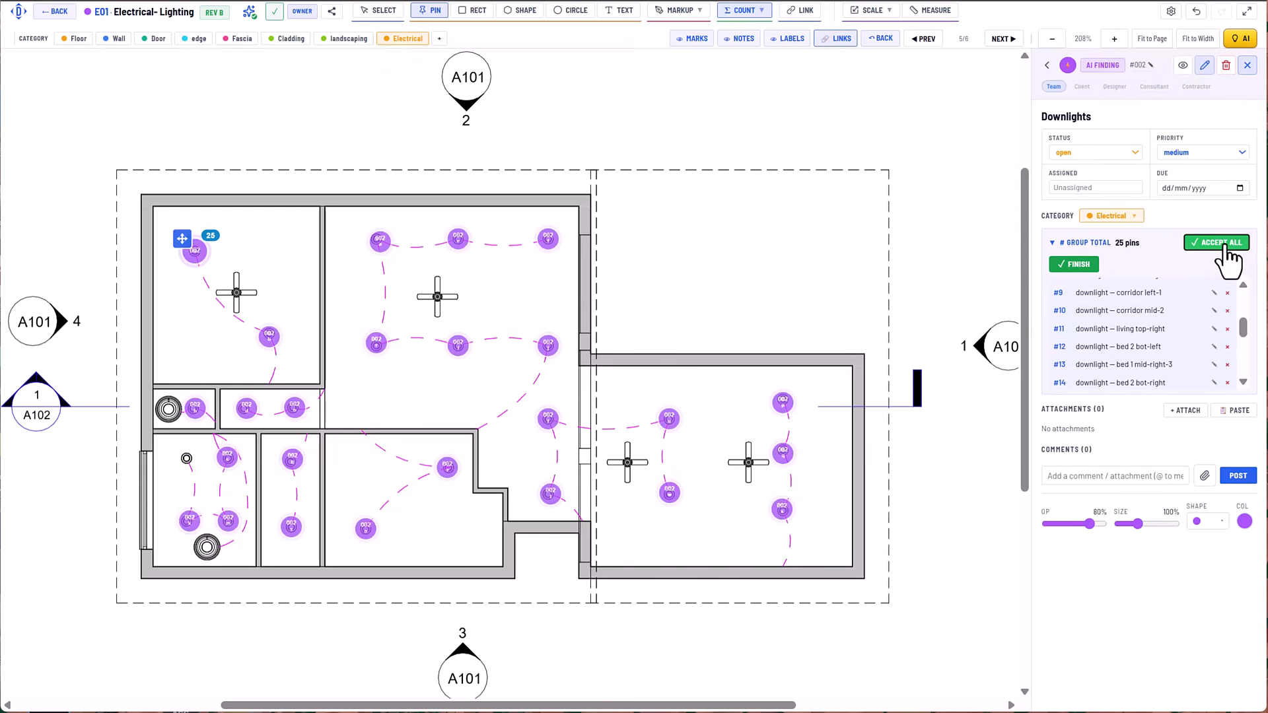
click(1076, 266)
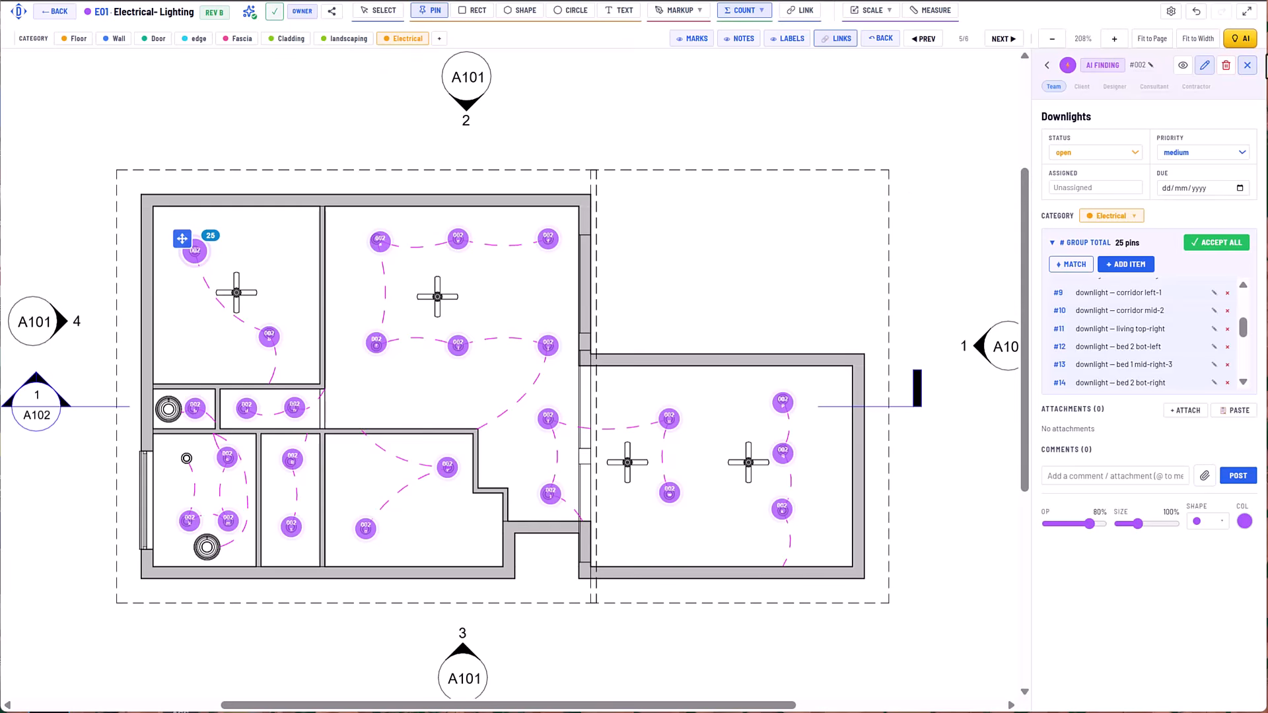
Delete the whole AI-found Downlights group, including its head and all child pins.
click(1226, 65)
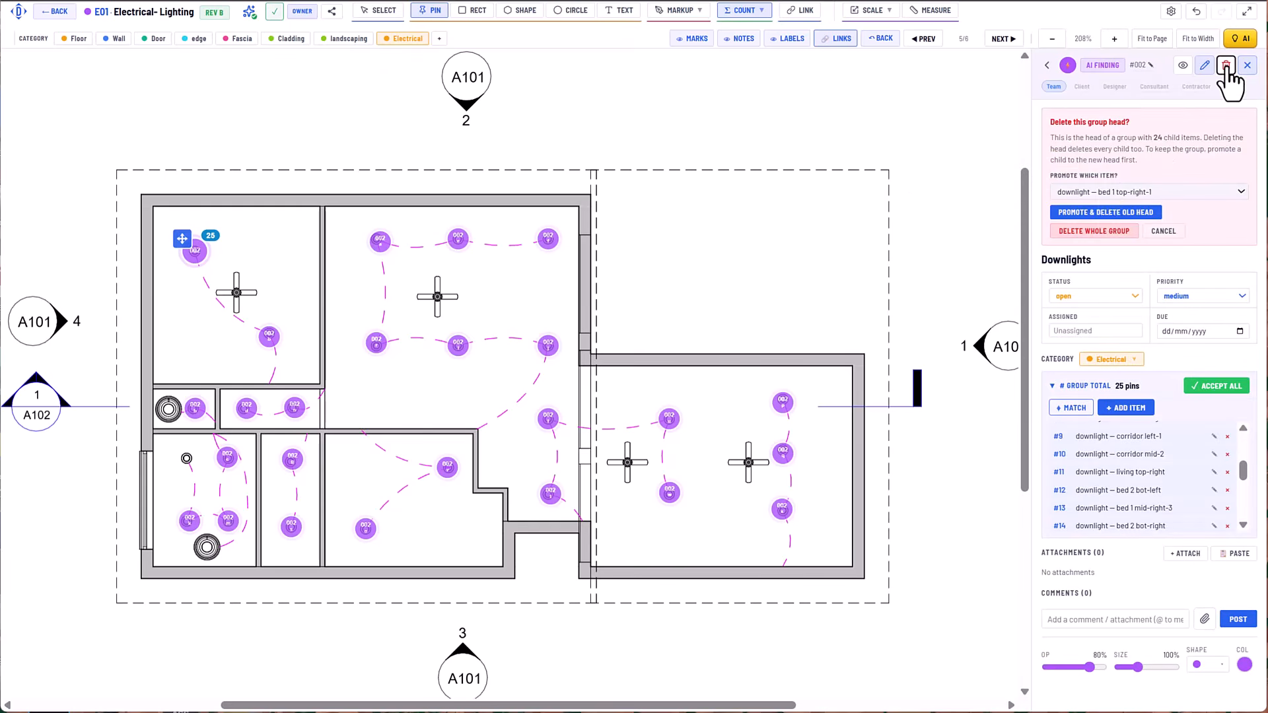
click(1095, 231)
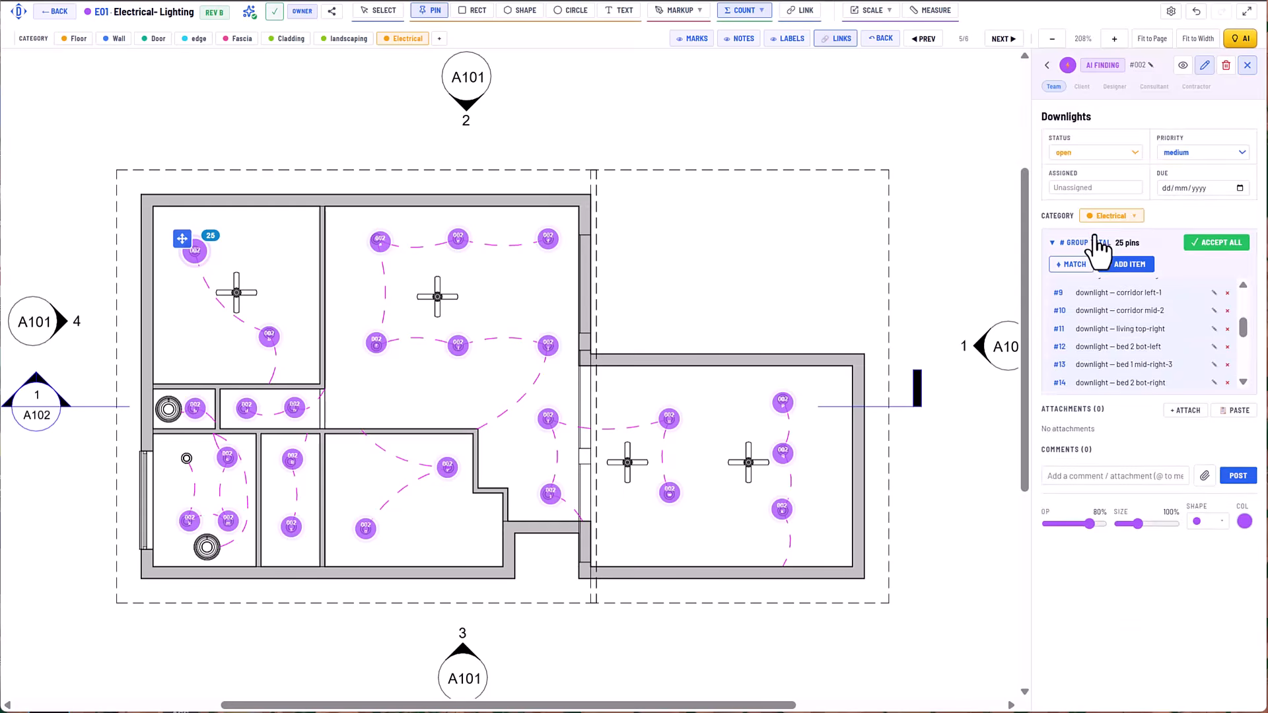
Match the downlight symbol in the plan's upper-middle room across the page at 78% confidence and save the matches as a group.
click(751, 16)
click(751, 104)
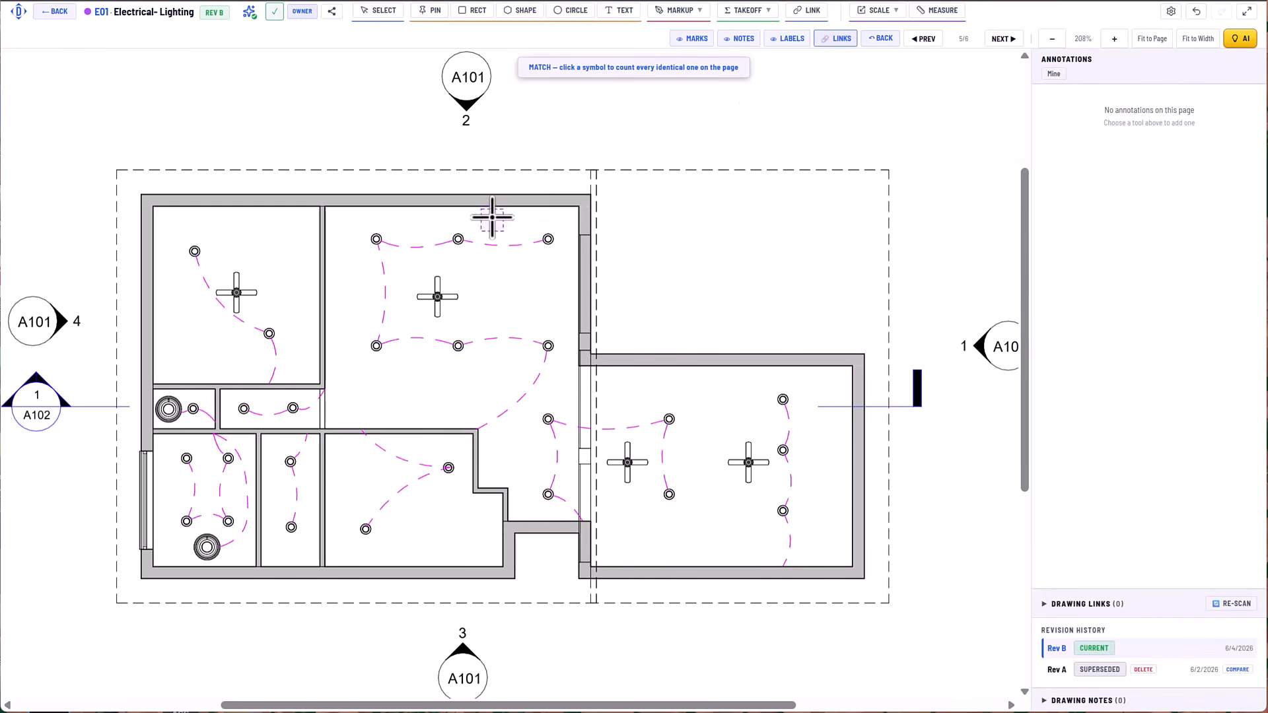
click(461, 240)
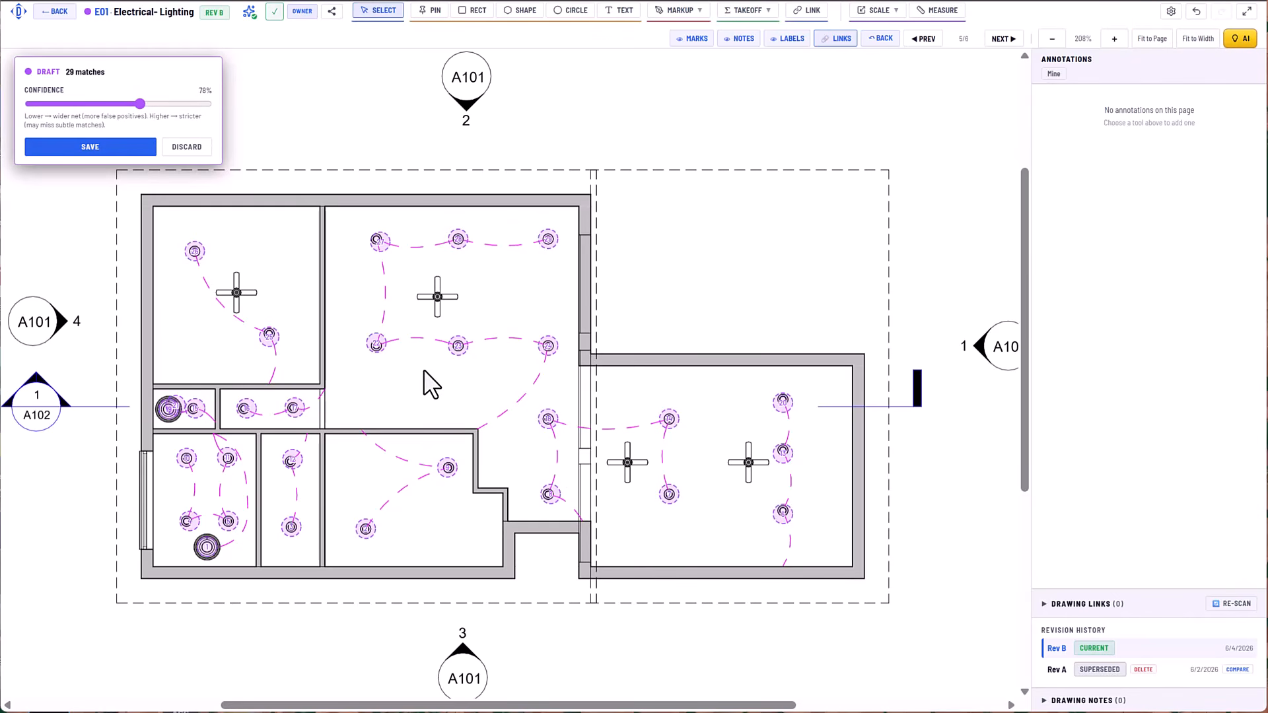
click(112, 151)
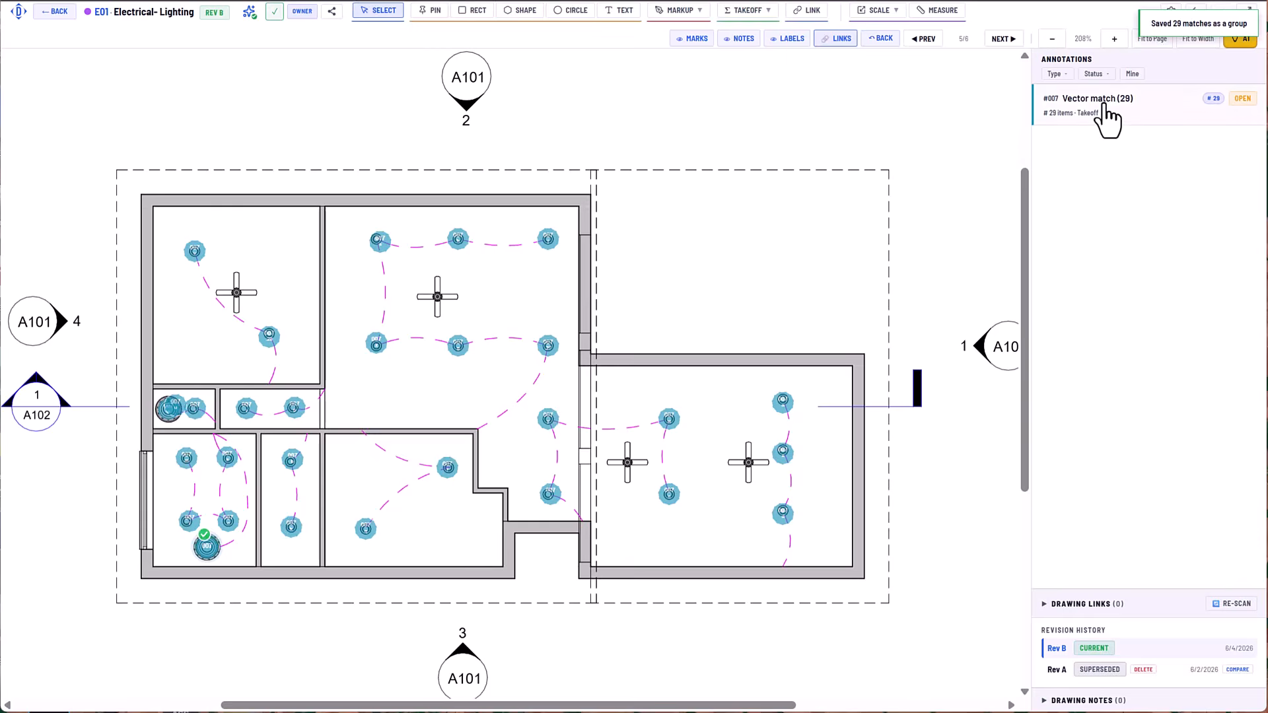
Open the saved match group for editing, title it "Downlights (match tool)" and assign it the Electrical category.
click(1102, 104)
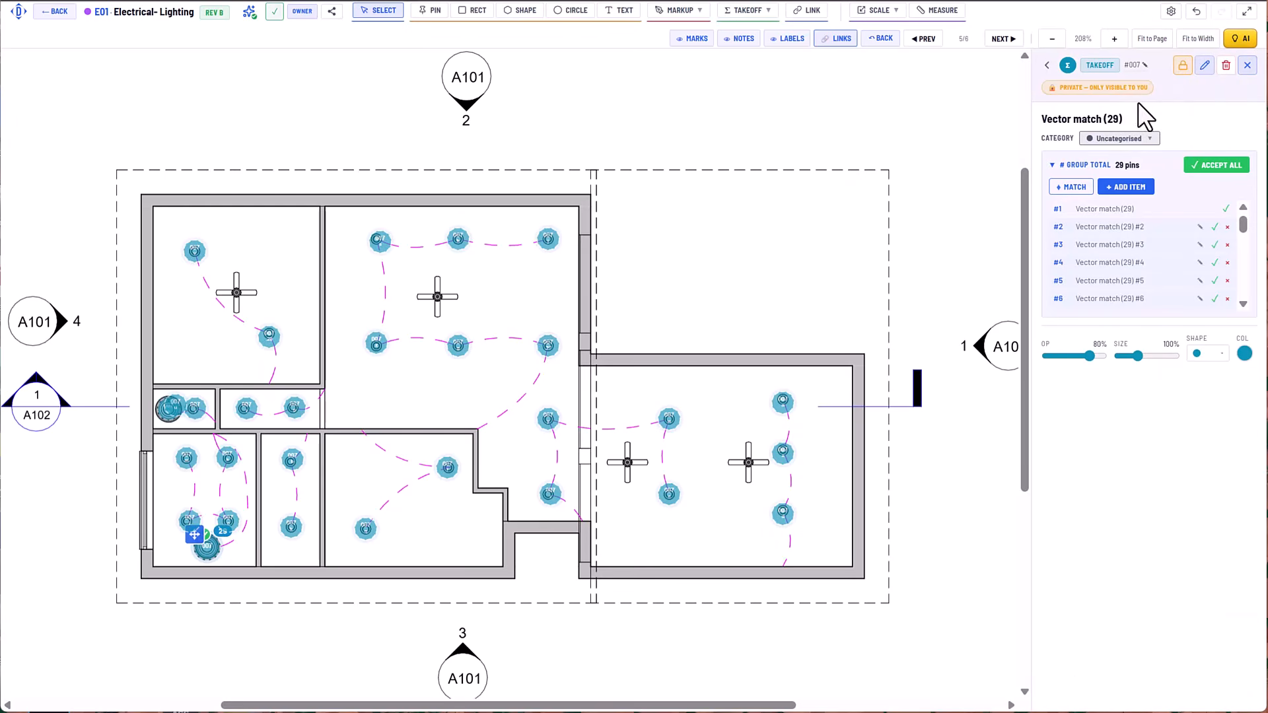
click(1205, 65)
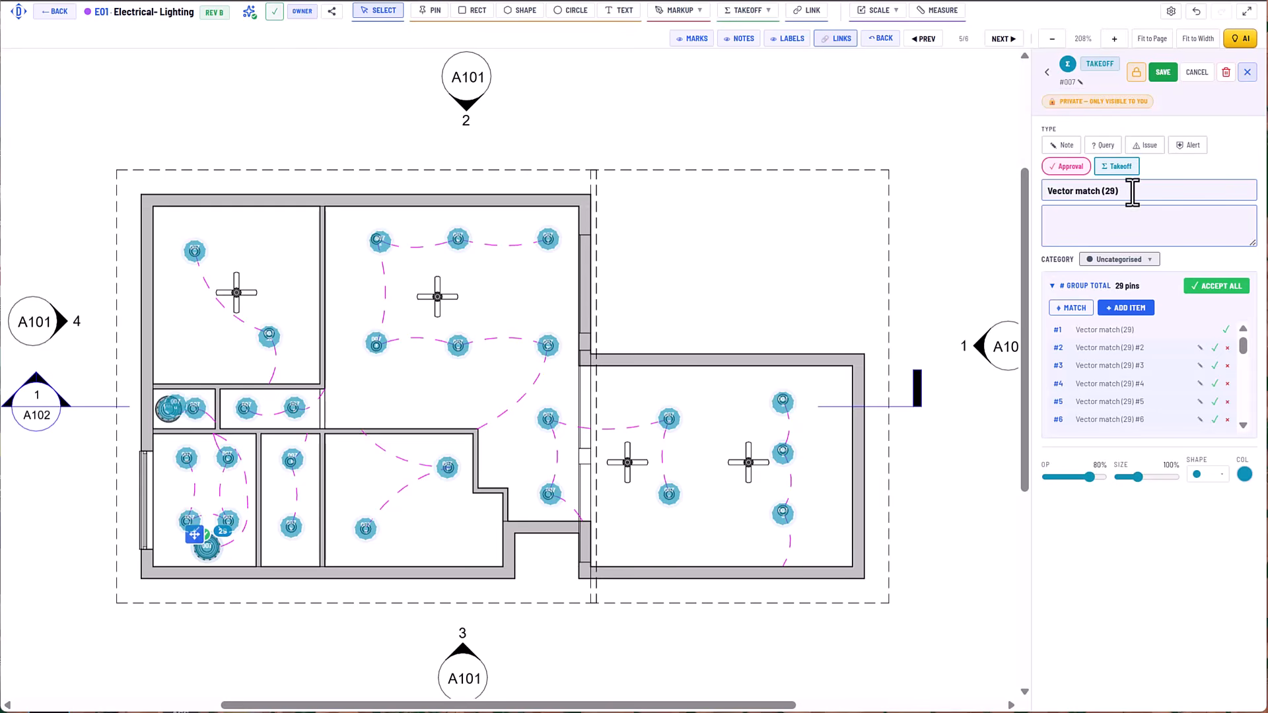
drag(1132, 192, 1036, 195)
text(Downlights (match tool))
click(1098, 260)
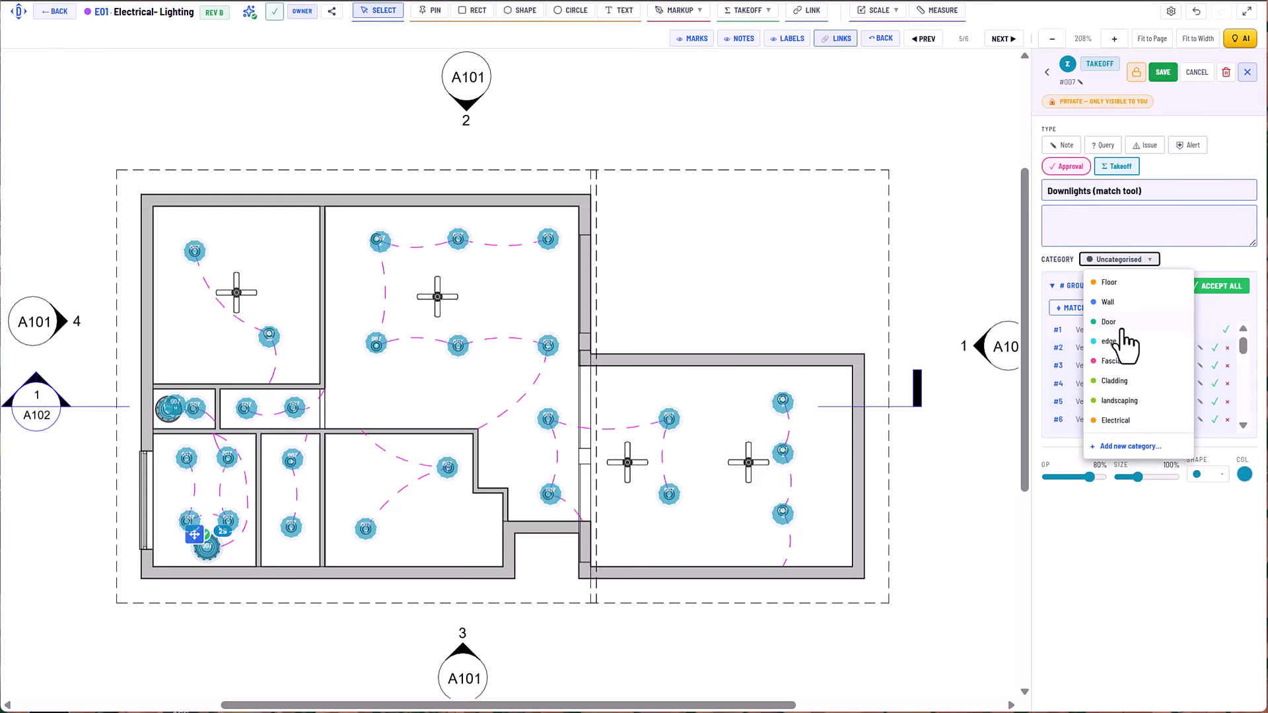
click(1123, 421)
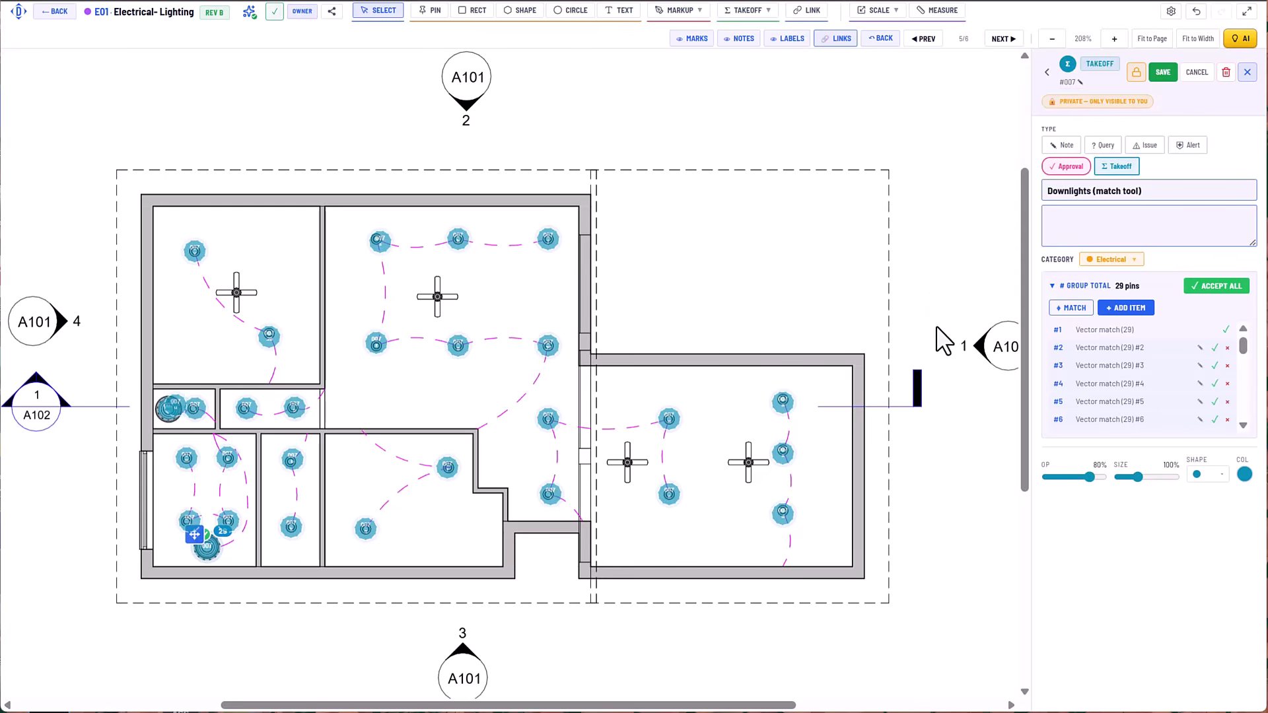
Move the group's head pin off the large round fixture in the lower-left room and delete it, promoting "Vector match (29) #2" as head.
drag(195, 535, 216, 557)
click(1226, 74)
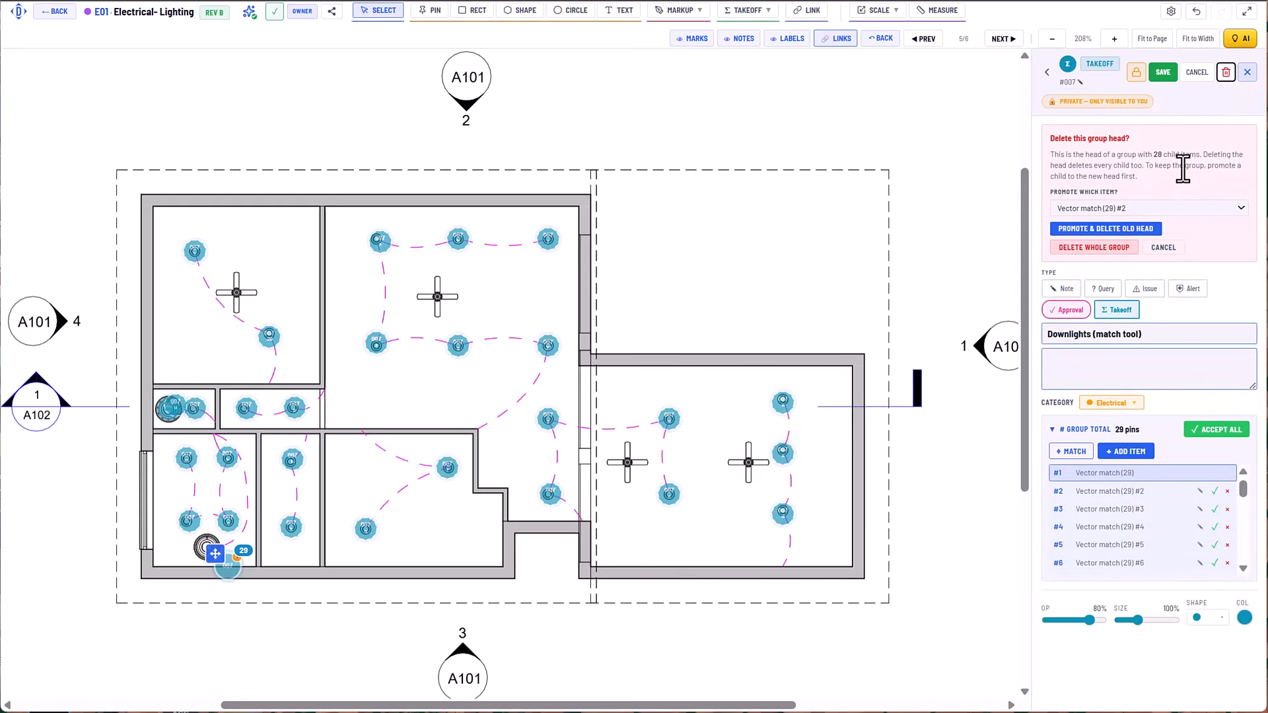
click(1129, 230)
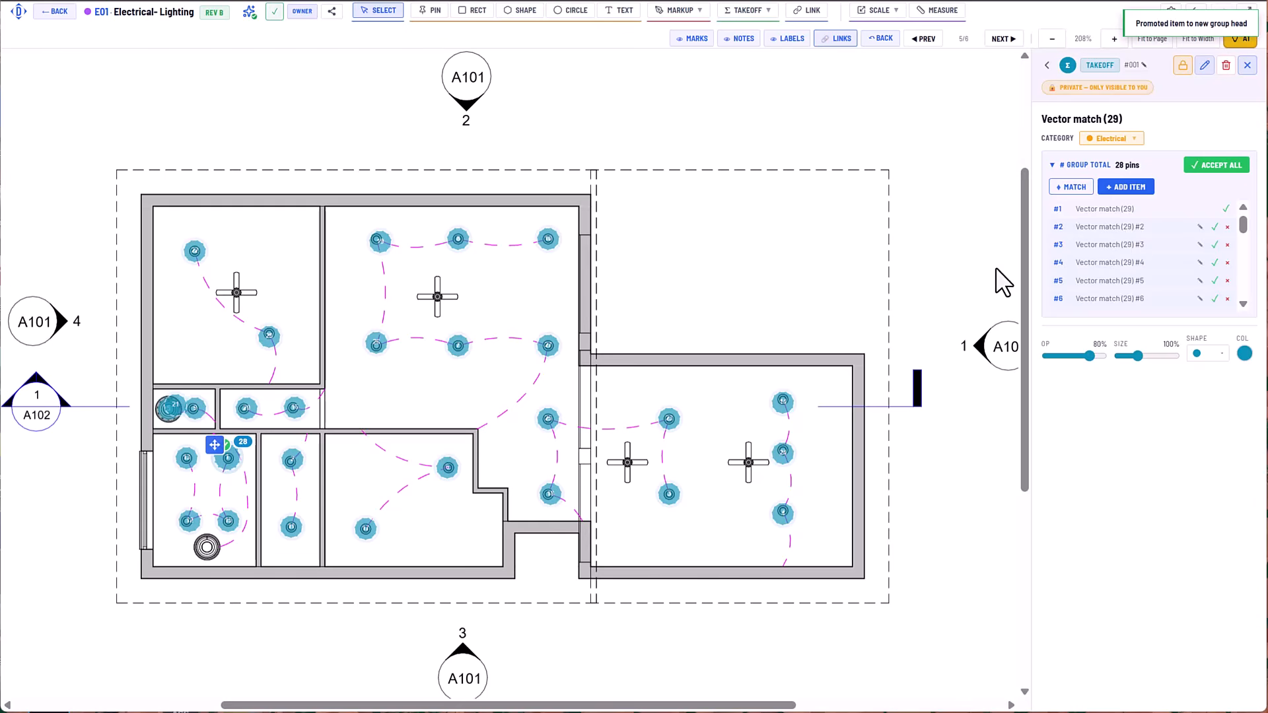
Delete the two wrong match pins on the large round fixture in the small left-hand room and deselect the group.
click(187, 399)
click(187, 395)
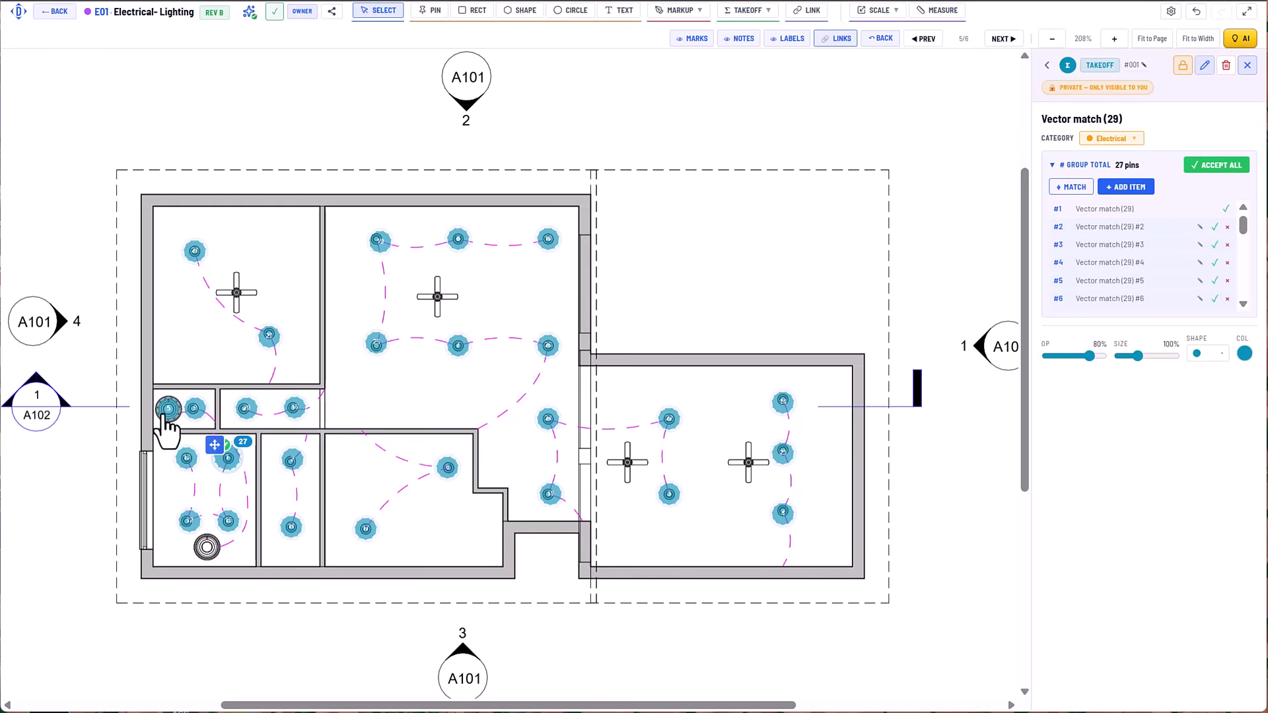
click(168, 417)
click(181, 397)
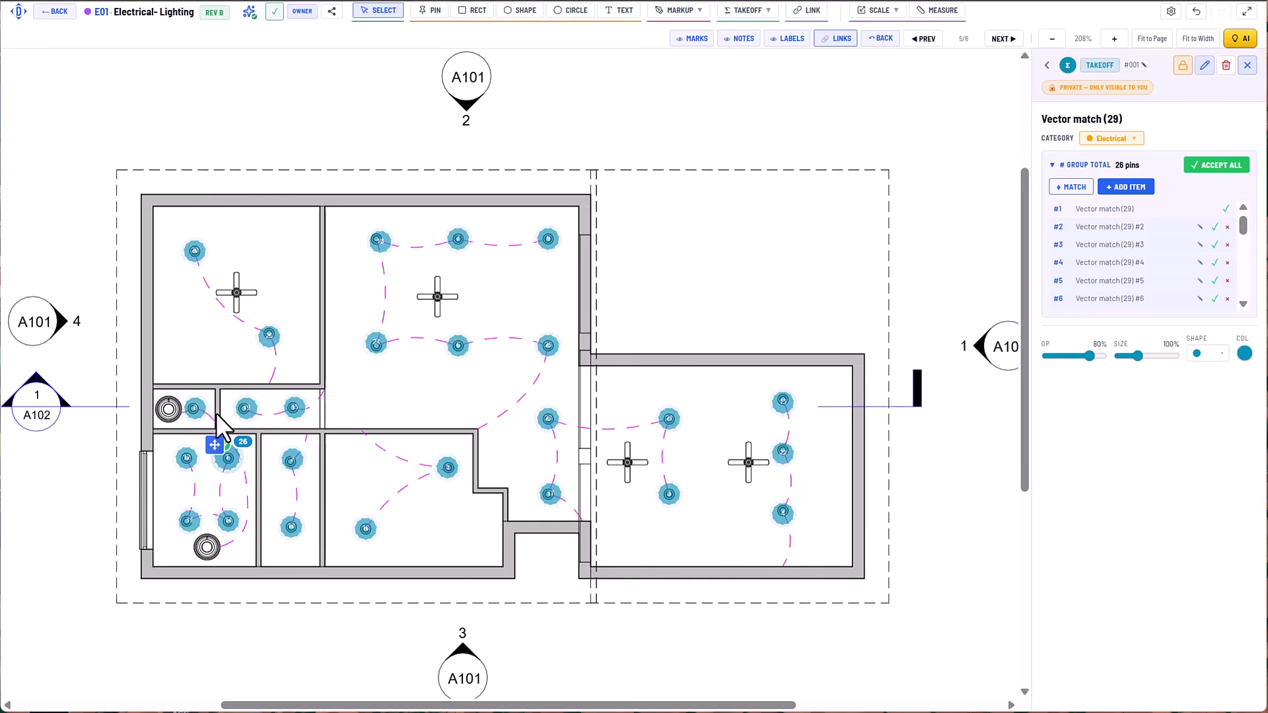
click(428, 391)
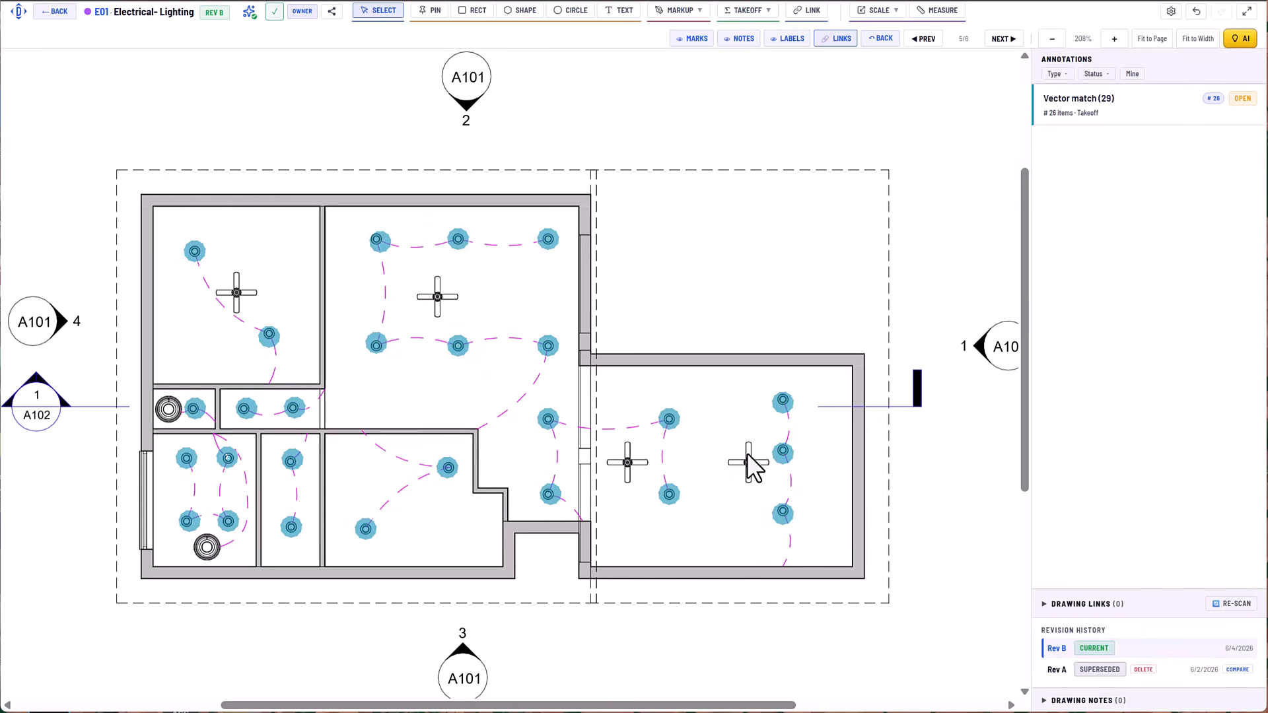
Share the match group with the team, rename it "Downlights", accept all its pins and save it.
click(1136, 122)
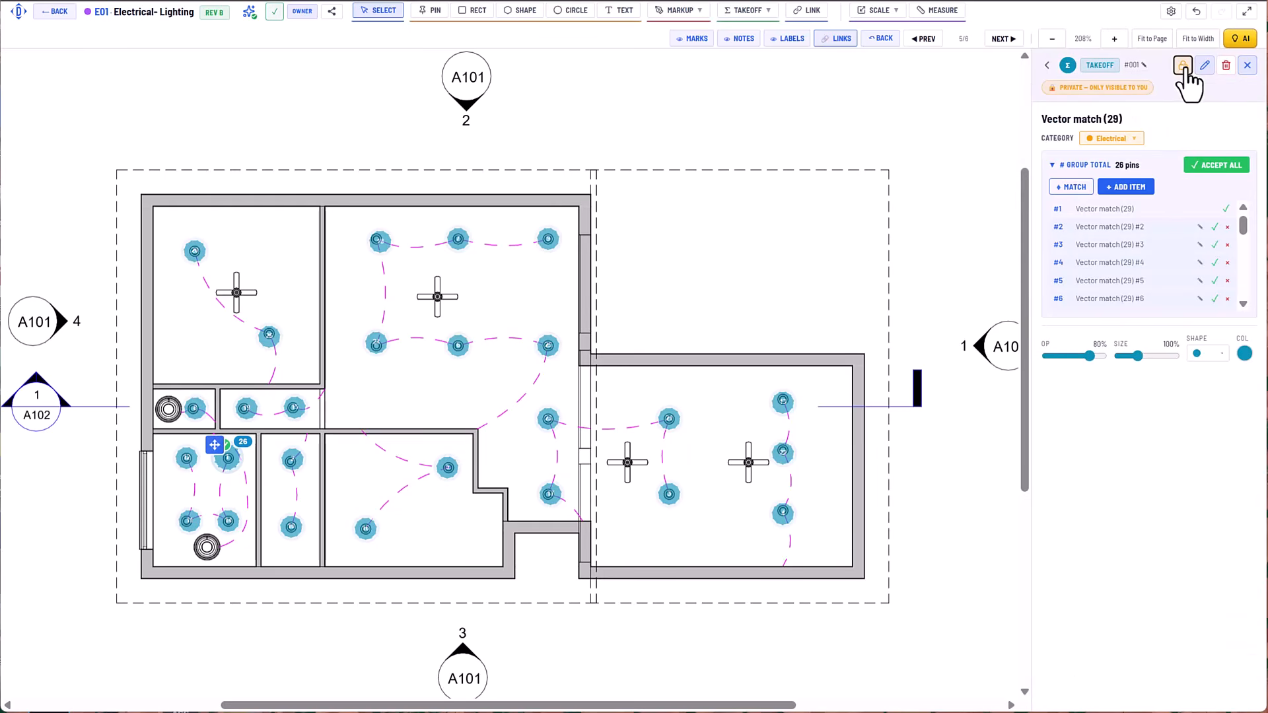
click(1204, 65)
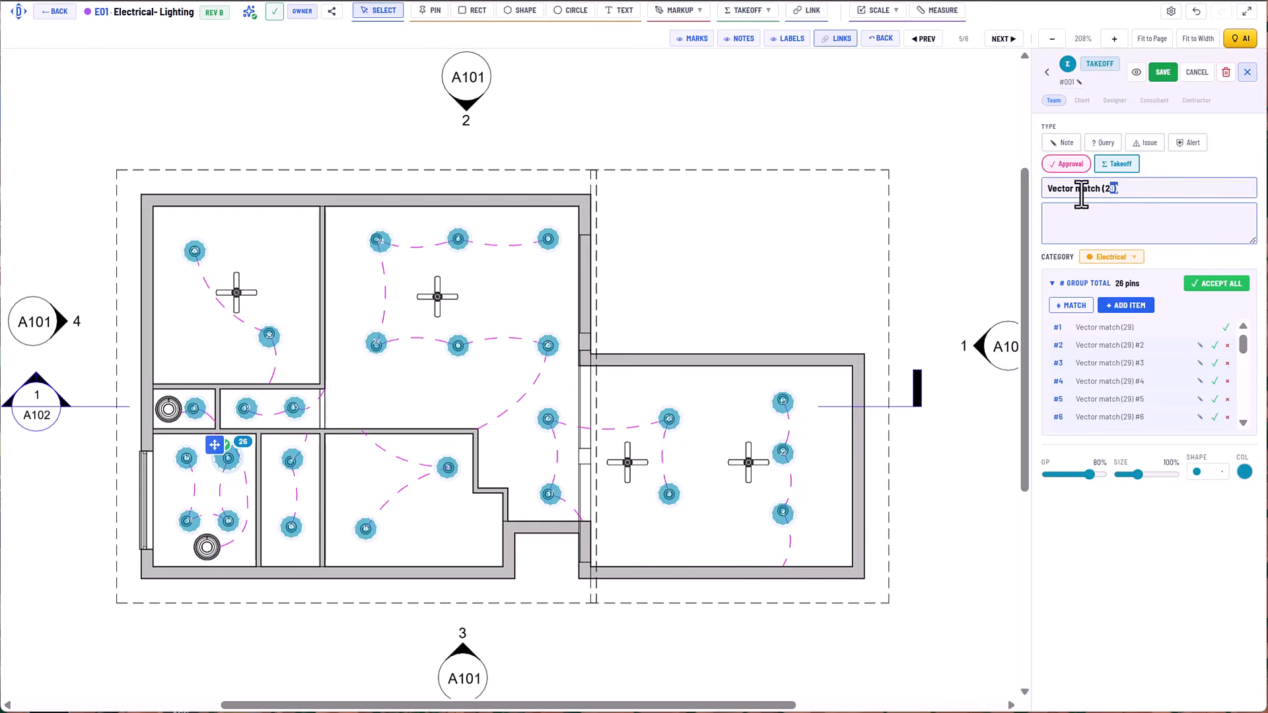
drag(1082, 195, 1049, 199)
click(1049, 198)
click(1222, 283)
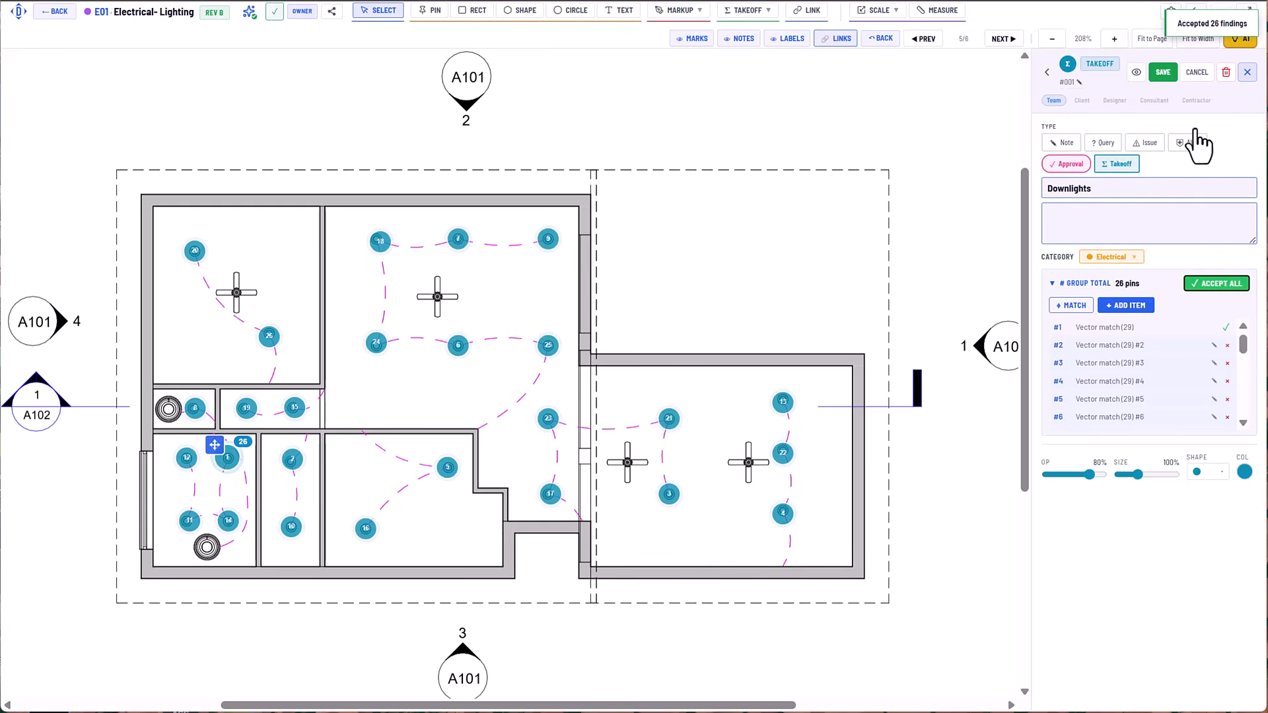
click(1162, 74)
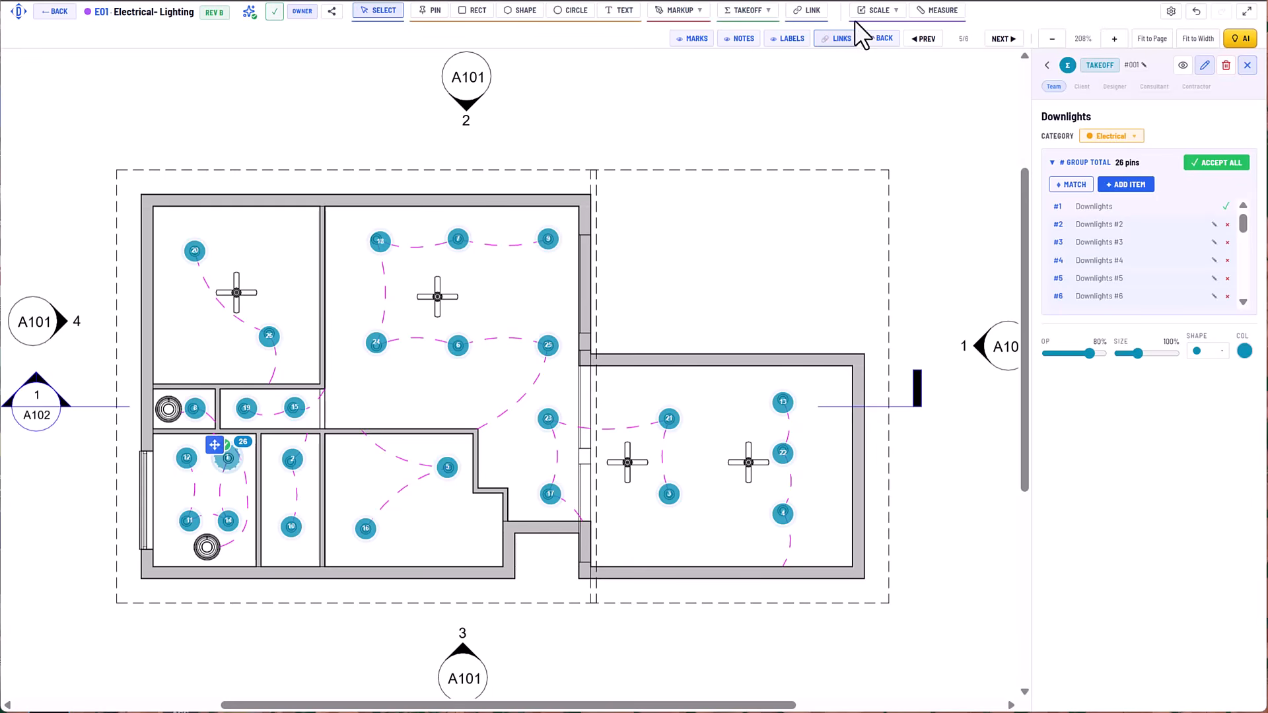
Start a count takeoff named "Fans" in the Electrical category with its first pin on the upper-left room's ceiling fan.
click(768, 10)
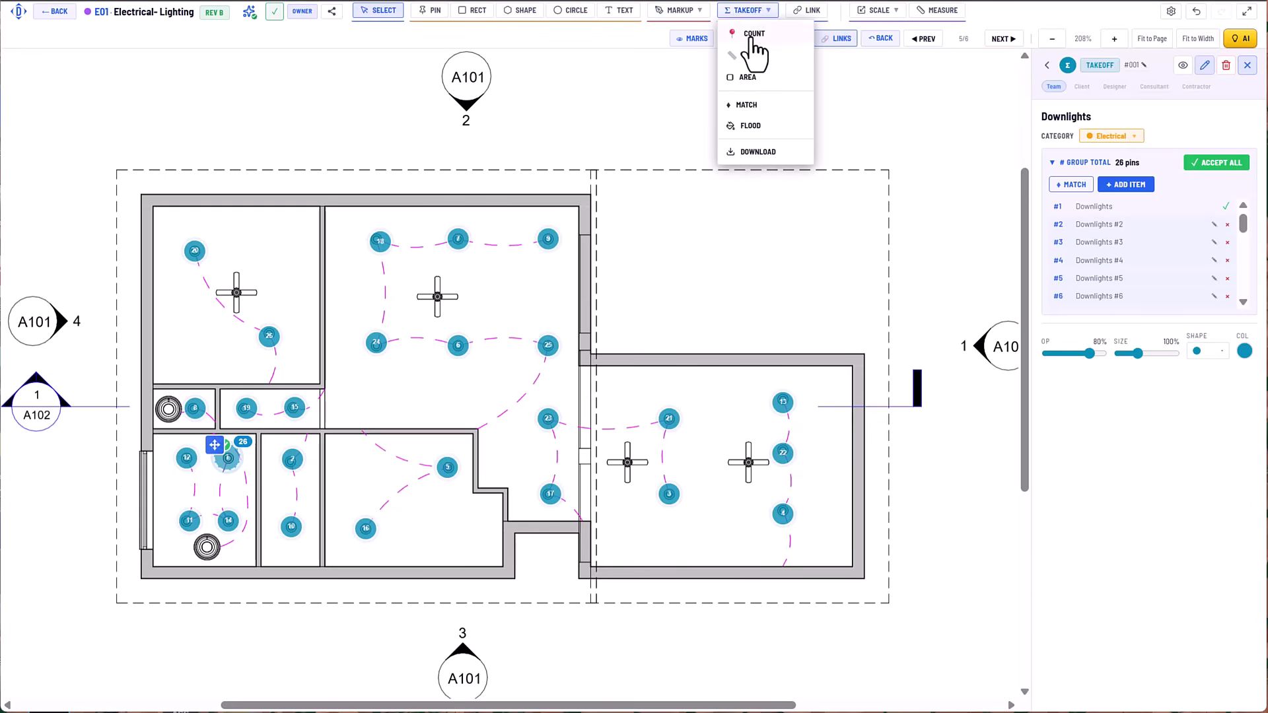
click(753, 35)
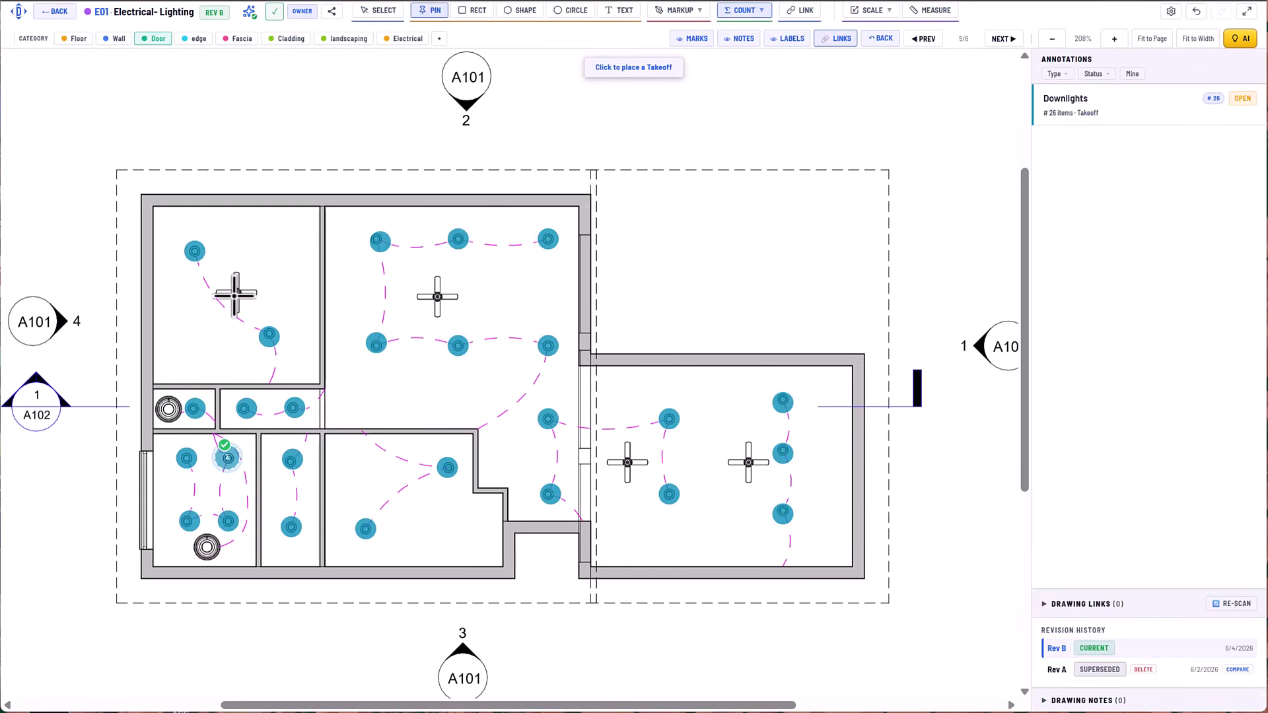
click(239, 290)
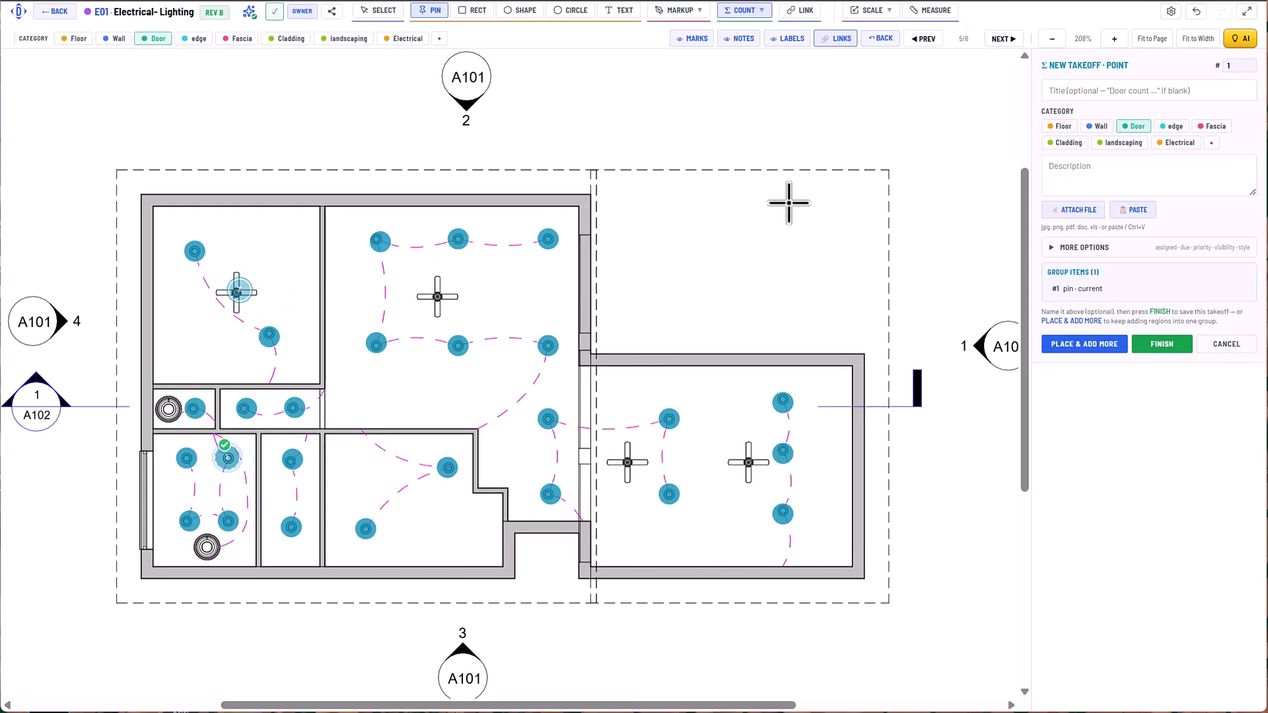
click(1104, 95)
text(Fans)
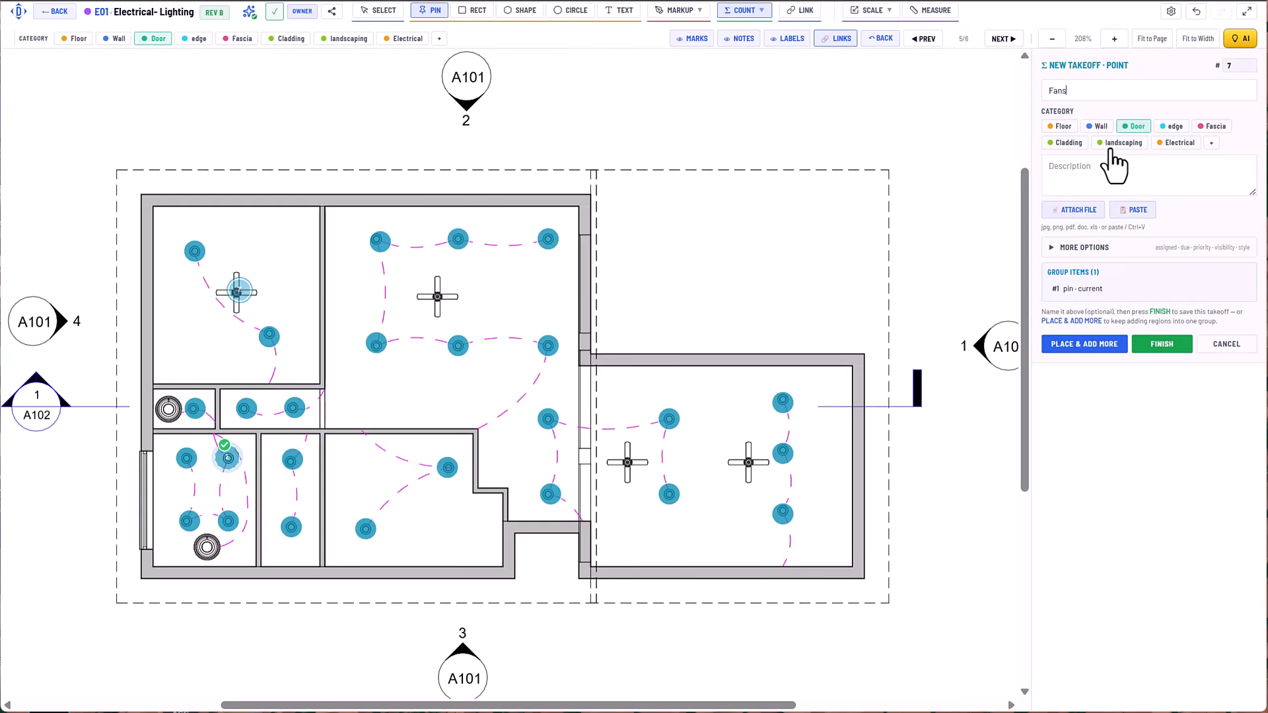
click(1179, 143)
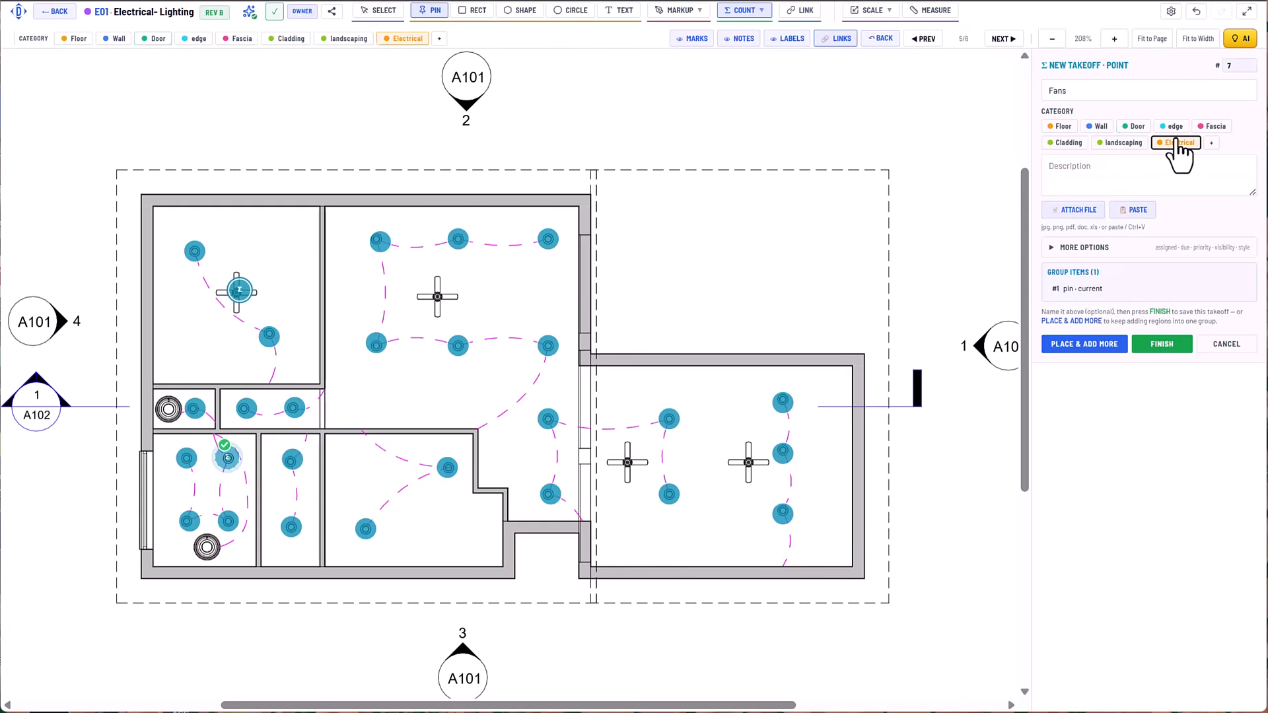
click(1098, 344)
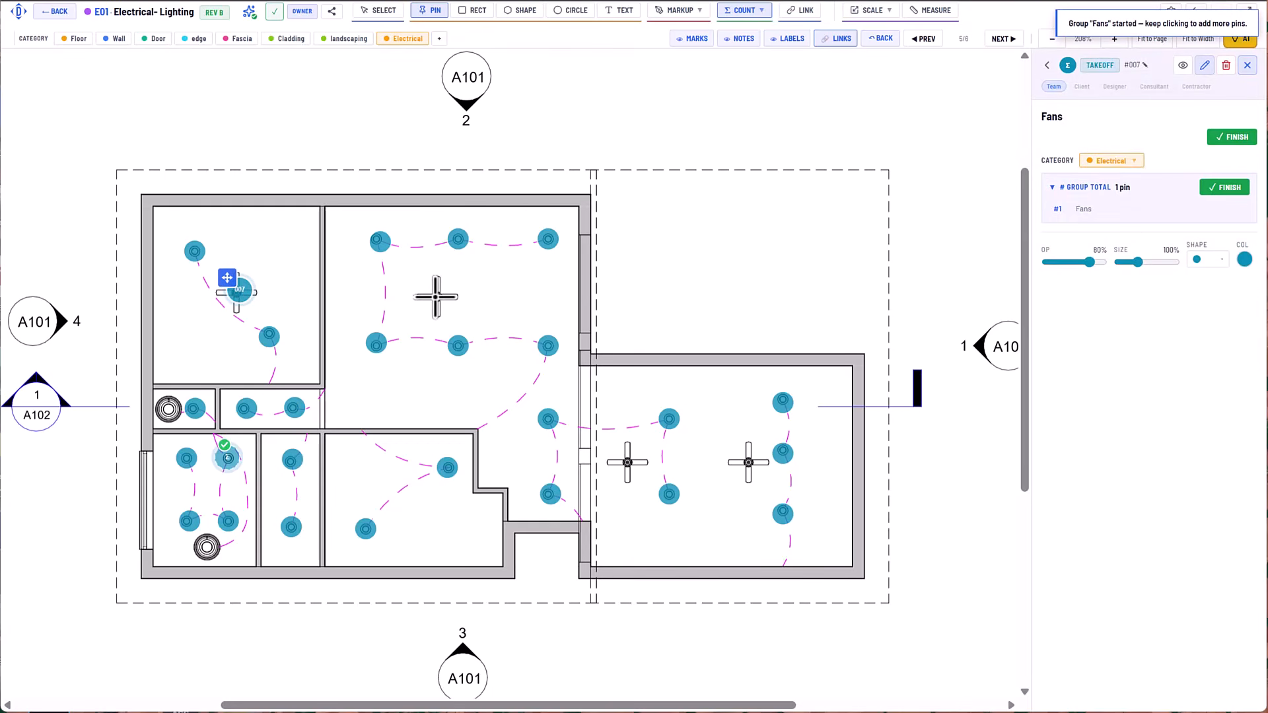
Add pins on the fan in the upper-middle room and the two fans in the far-right room to the Fans group.
click(435, 297)
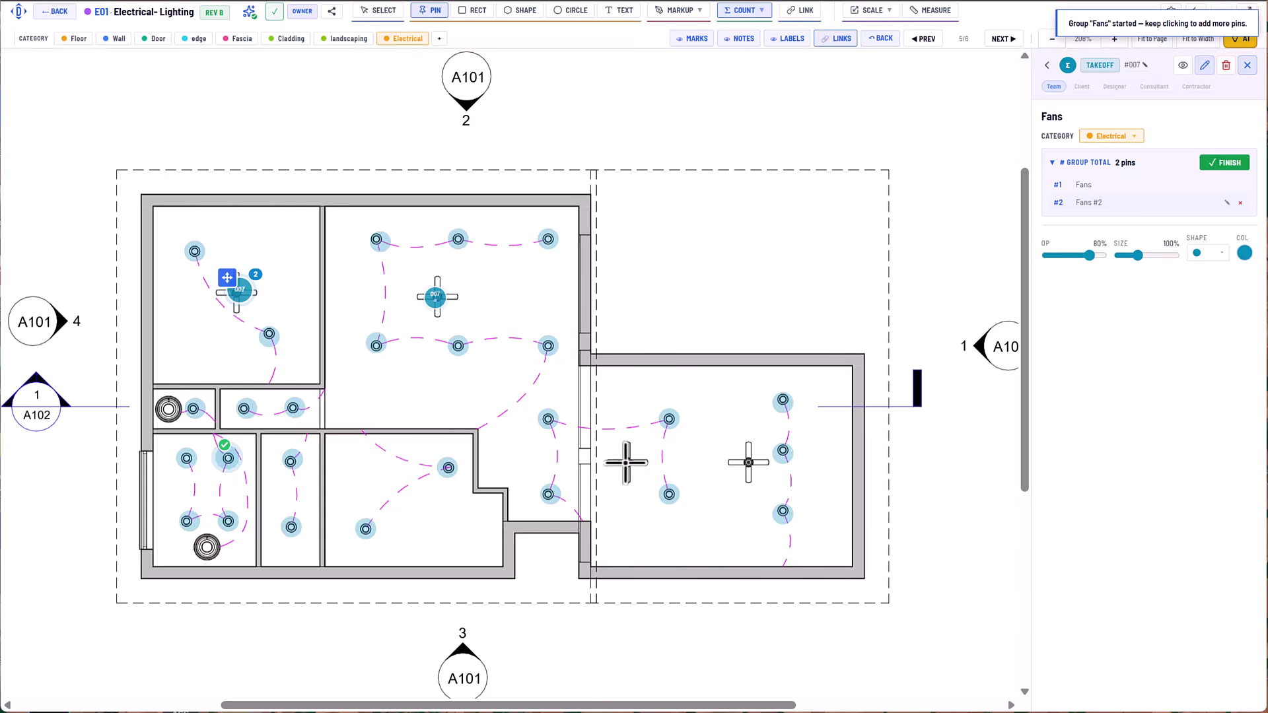
click(627, 462)
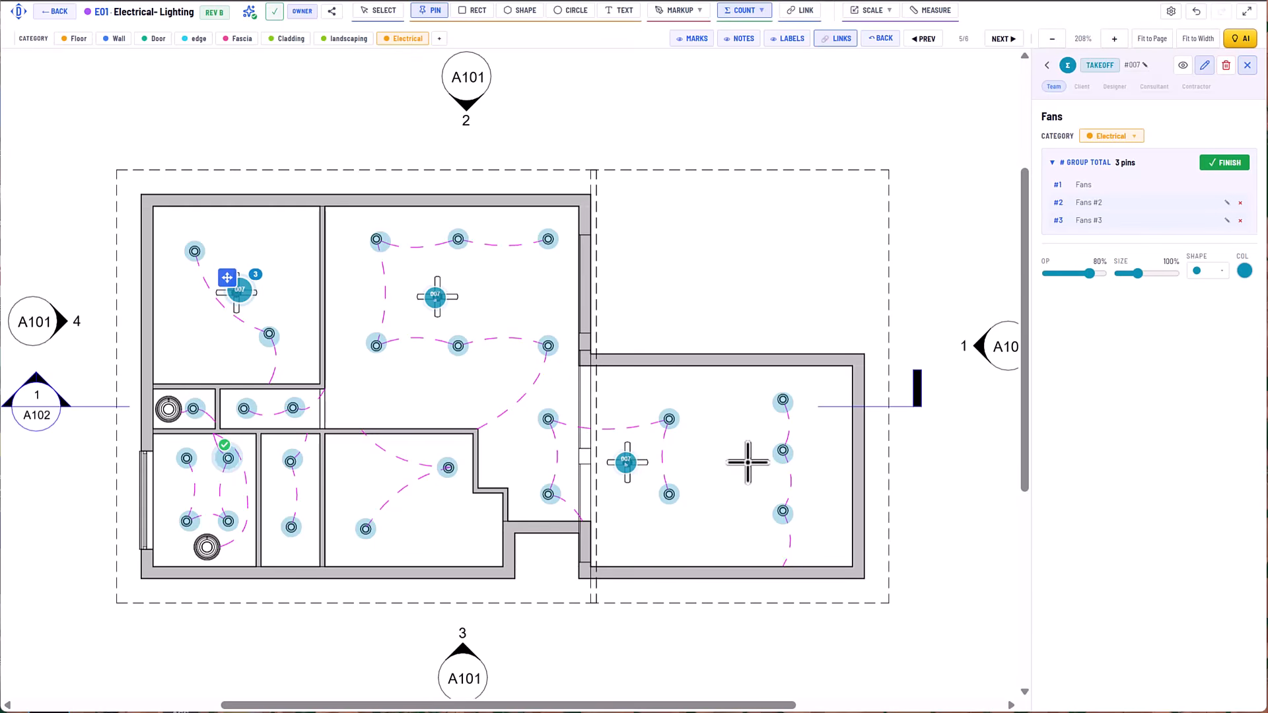
click(748, 463)
Change the Fans group's pins to an orange diamond shape.
click(1208, 289)
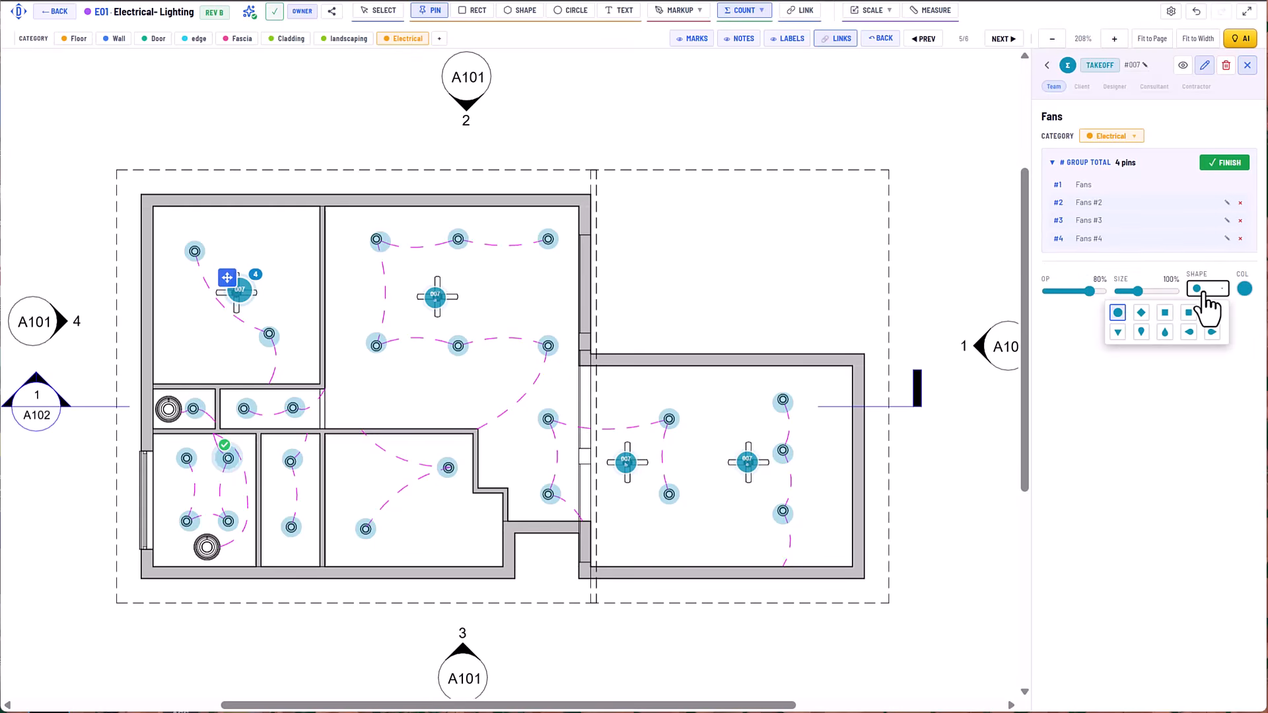
click(1142, 314)
click(1244, 289)
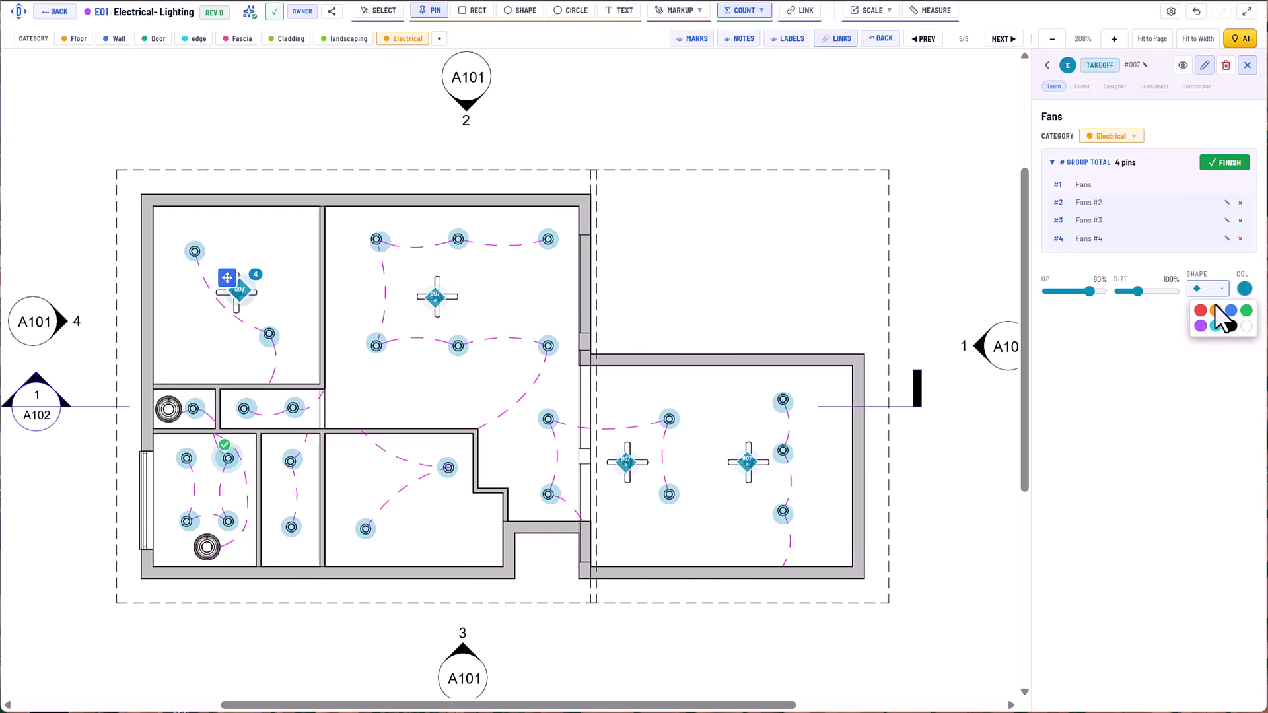
Finish the Fans group and save a takeoff report CSV covering takeoffs and AI findings from all drawings as new-house-takeoff (5).
click(1232, 165)
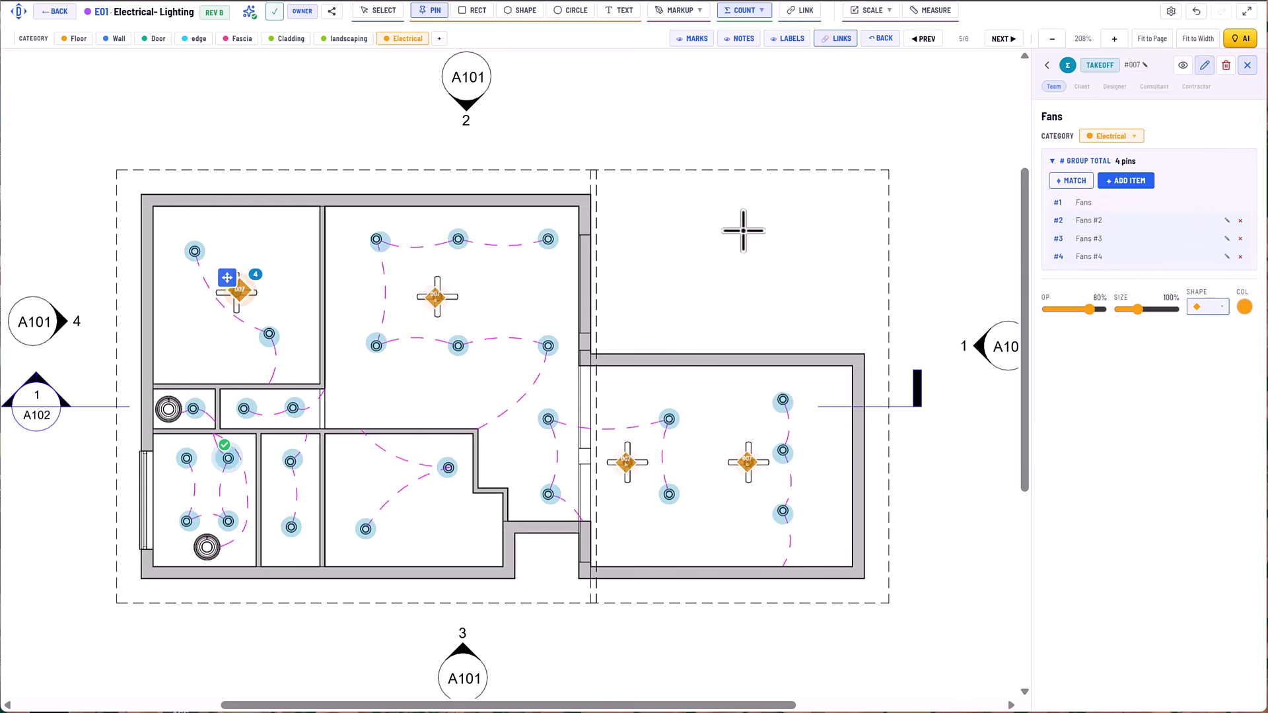
click(751, 12)
click(759, 153)
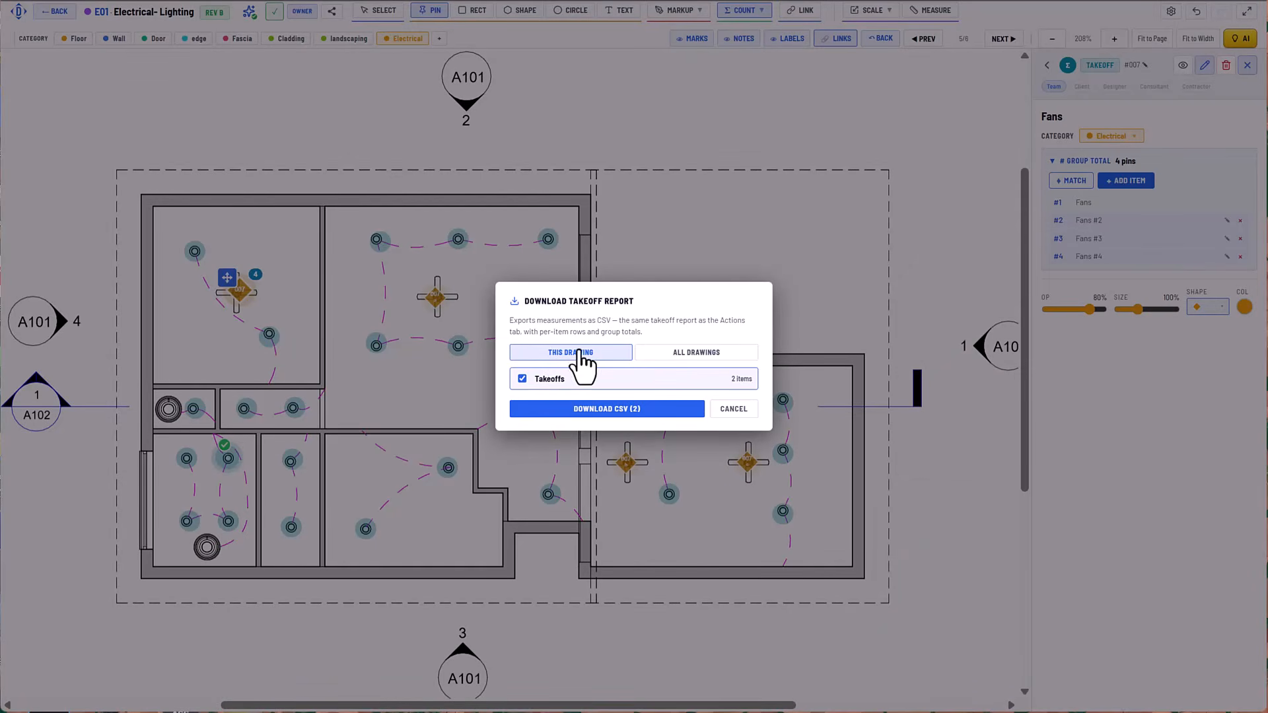
click(689, 353)
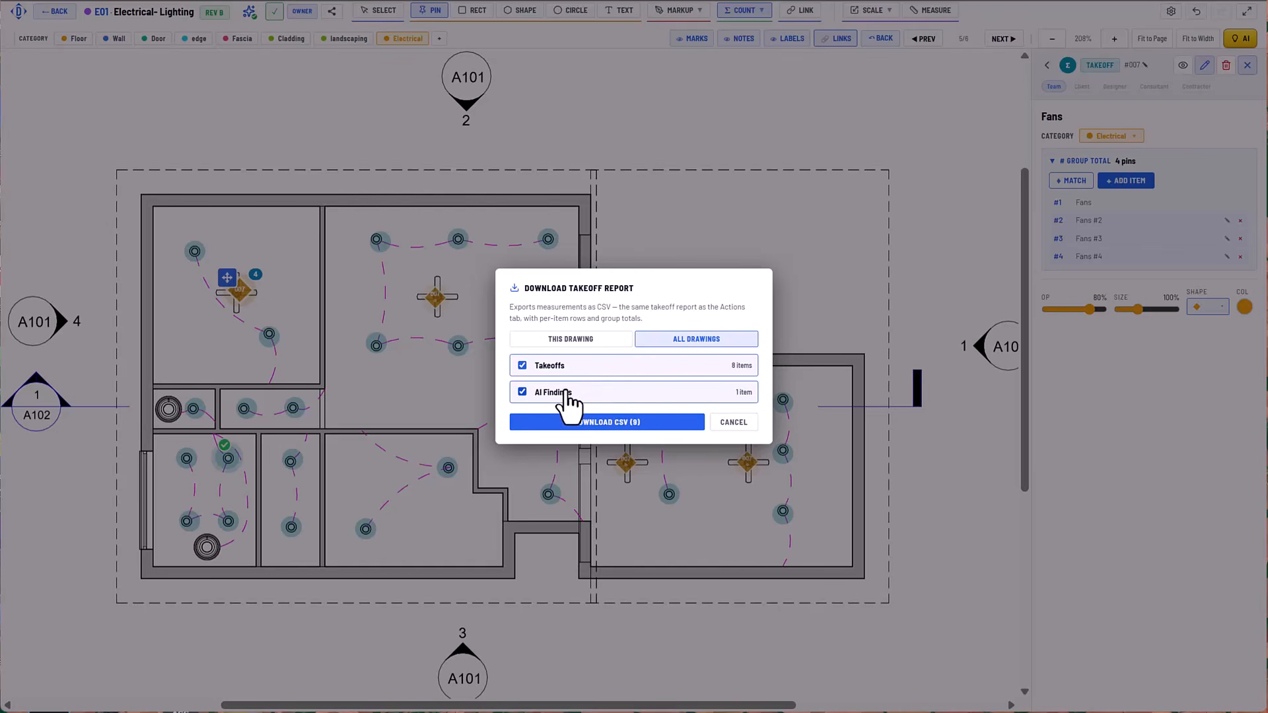
click(593, 426)
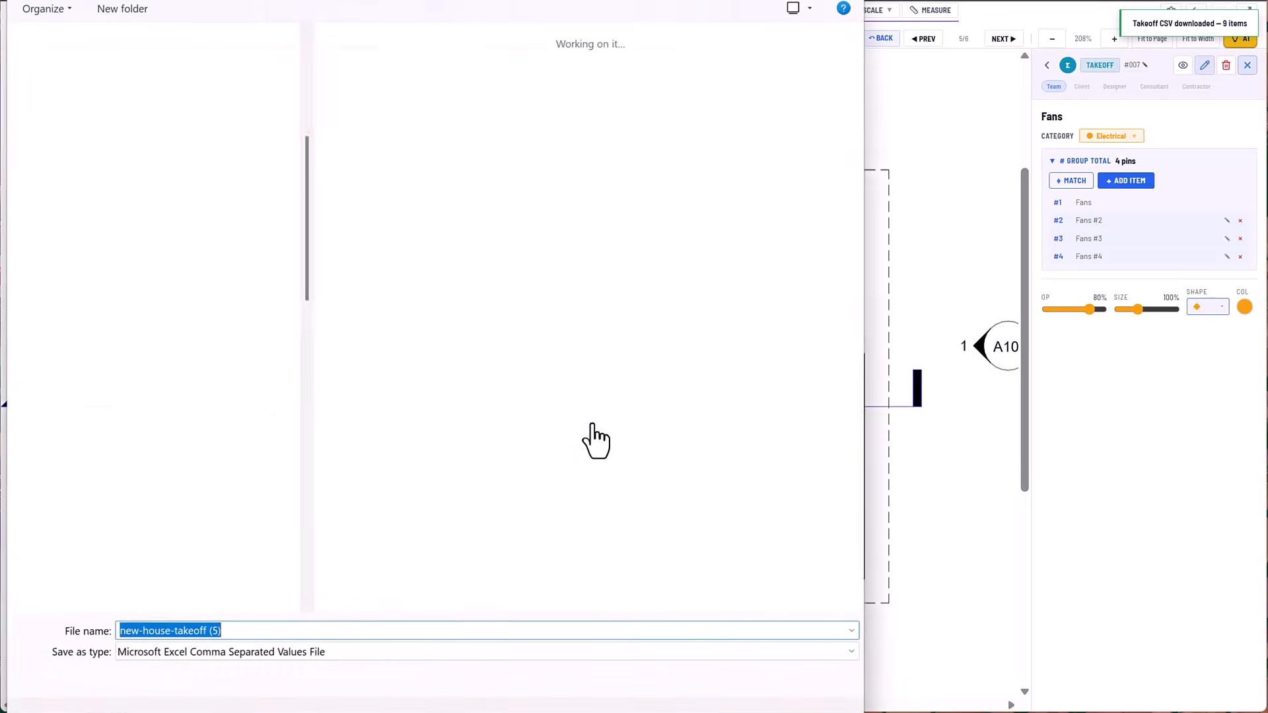
key(Return)
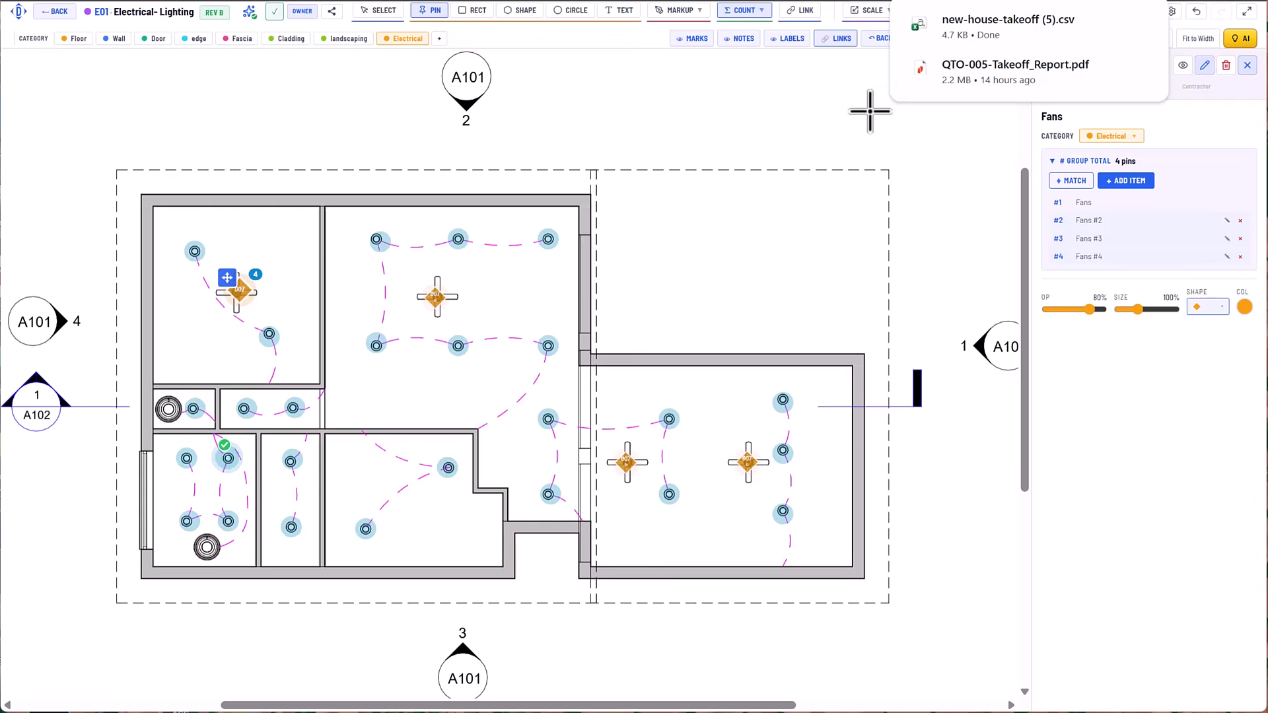
Open the downloaded new-house-takeoff (5) CSV in Excel and fit the Project and Group columns to their contents.
click(972, 32)
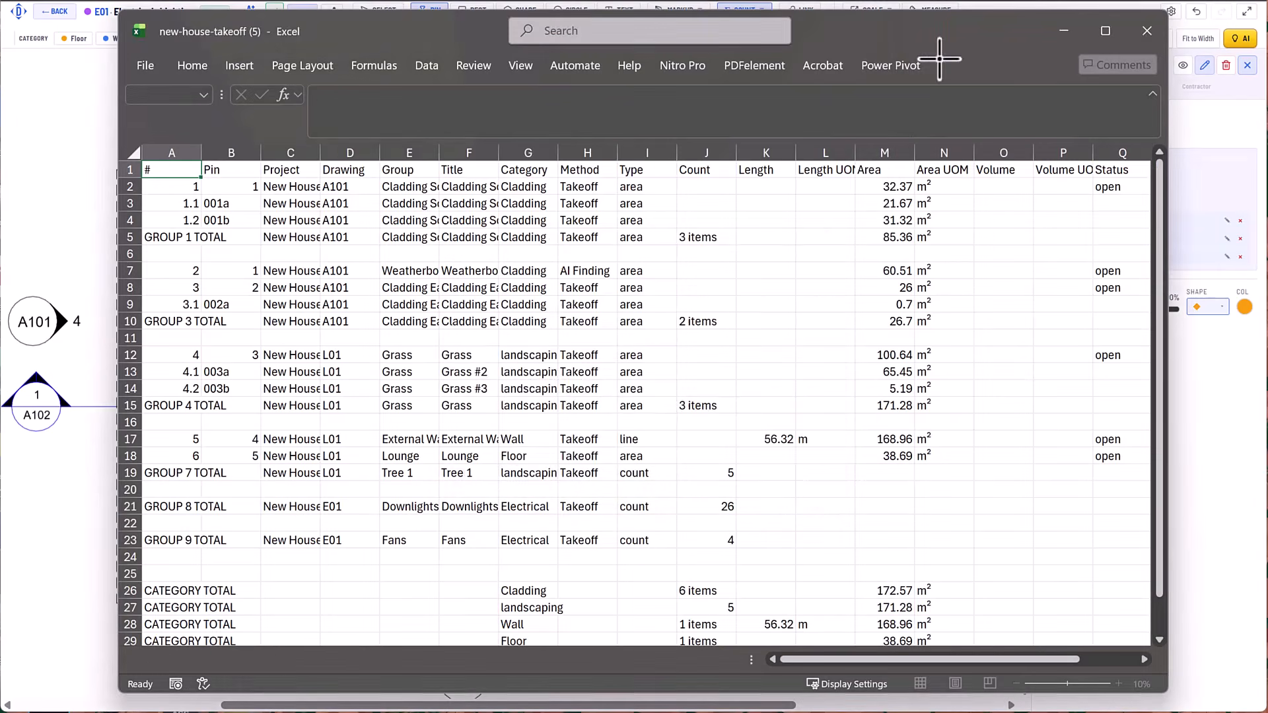
click(753, 436)
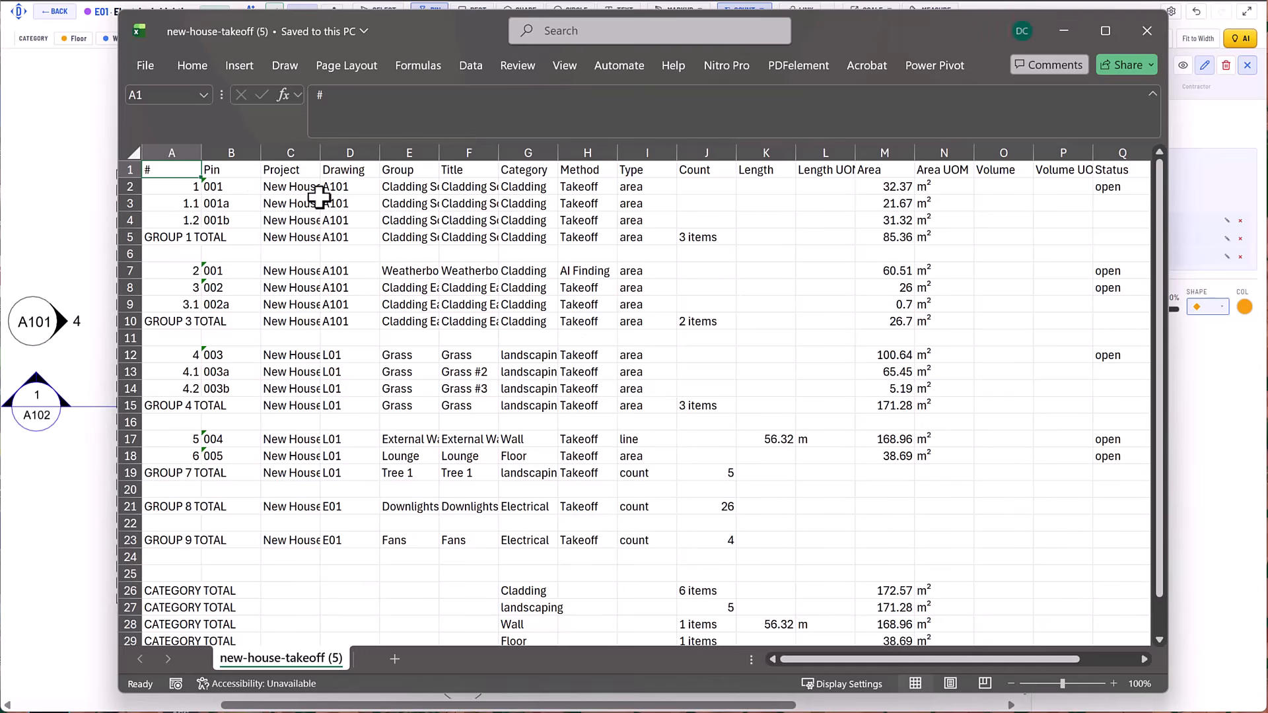
double_click(323, 152)
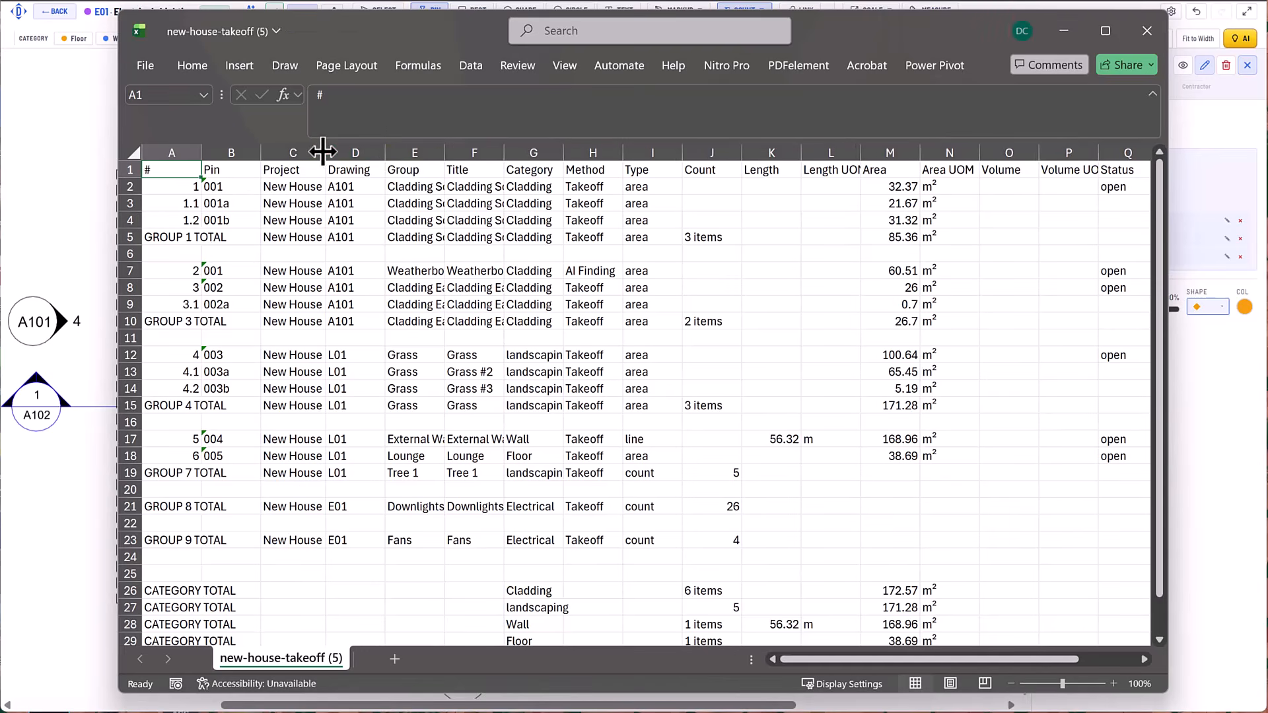
double_click(446, 152)
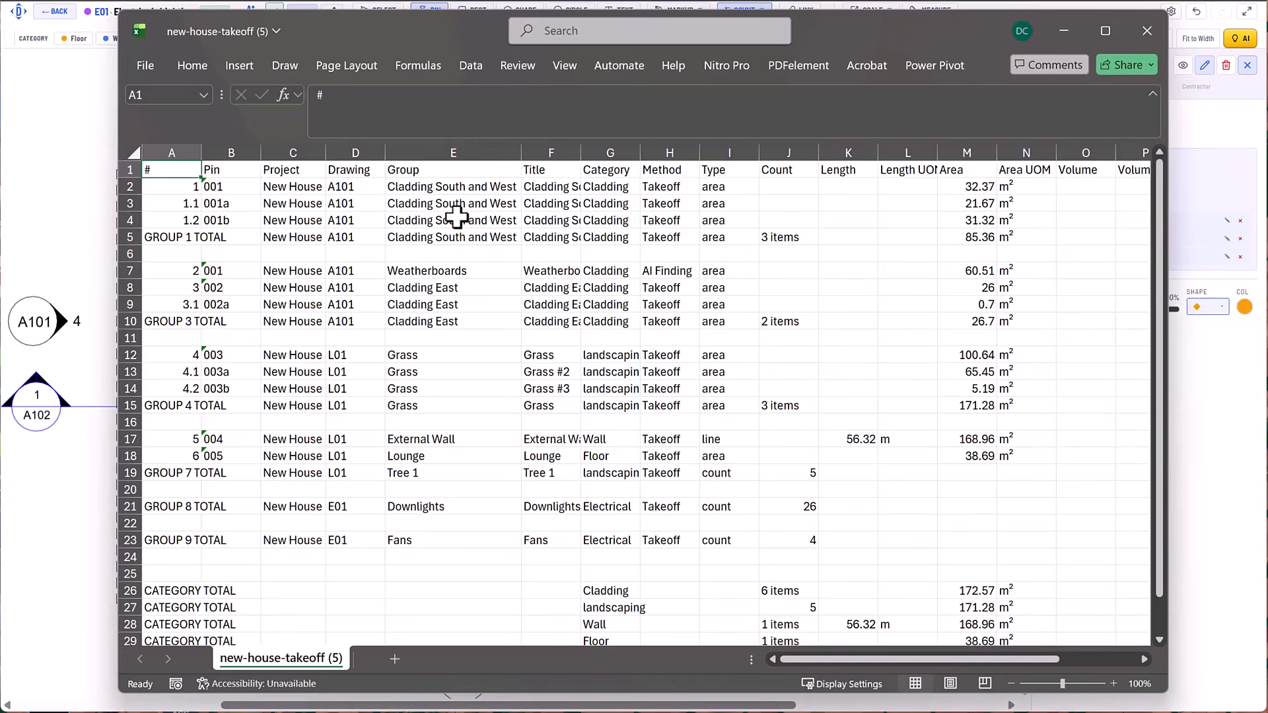
Examine the category totals, their areas and the remaining columns of the takeoff CSV, and close the file without saving changes.
scroll(454, 482, down, 2)
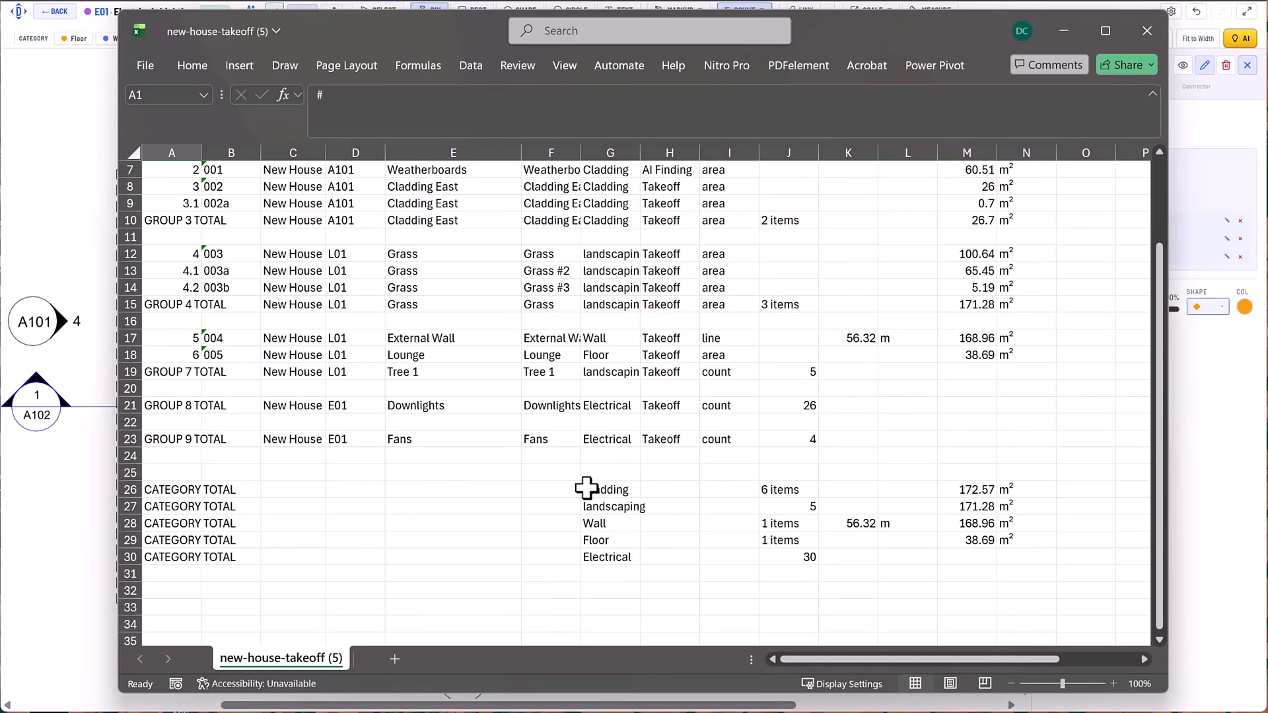
click(583, 490)
drag(589, 540, 588, 562)
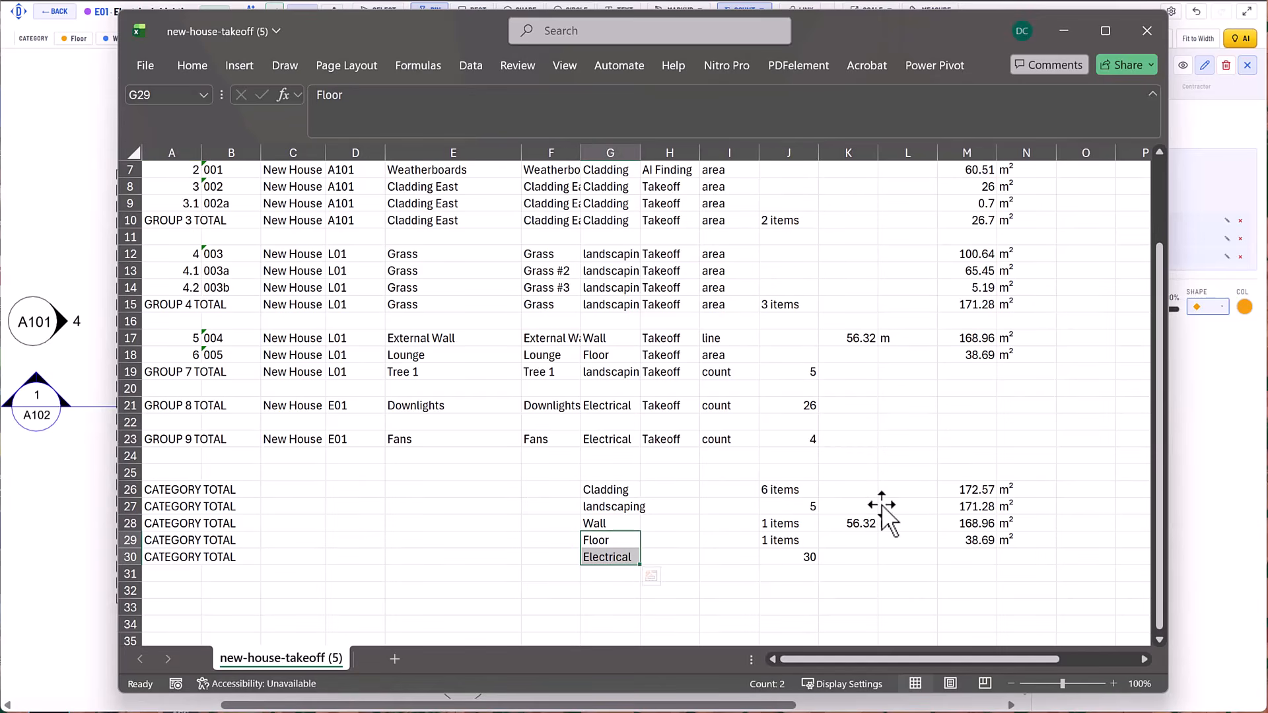
drag(969, 490, 957, 542)
scroll(1050, 396, up, 2)
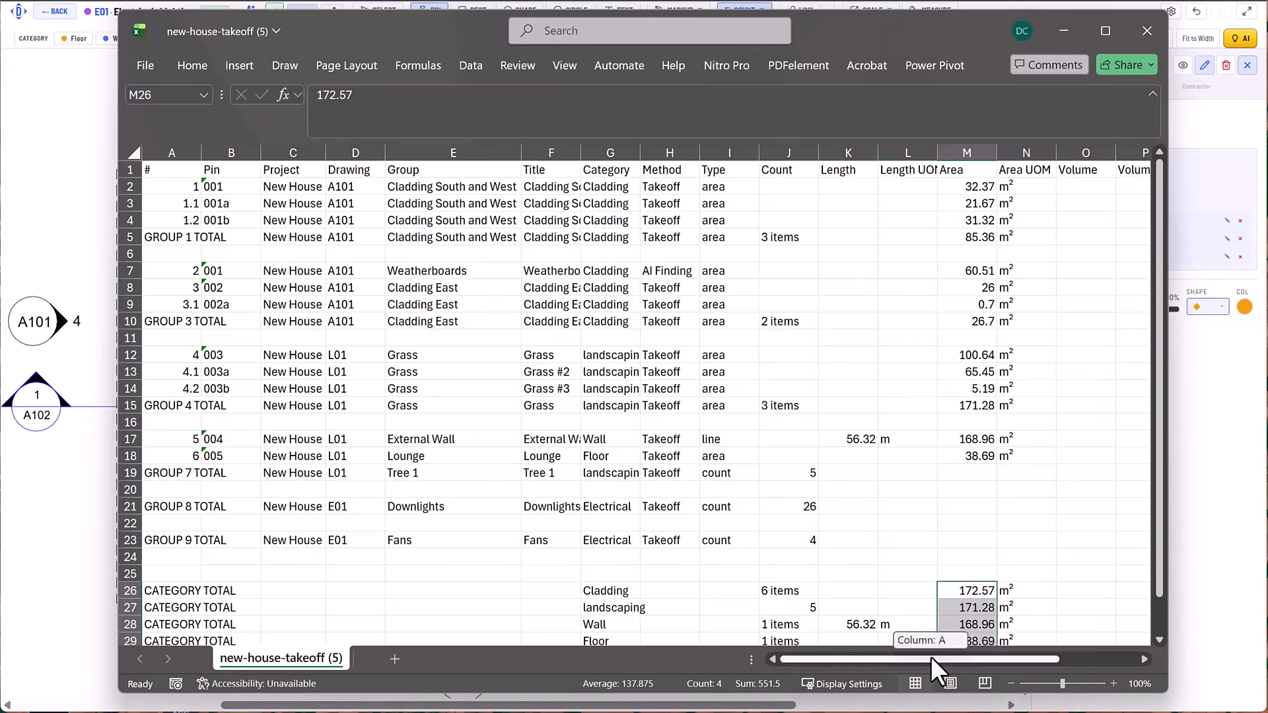
scroll(948, 659, right, 1)
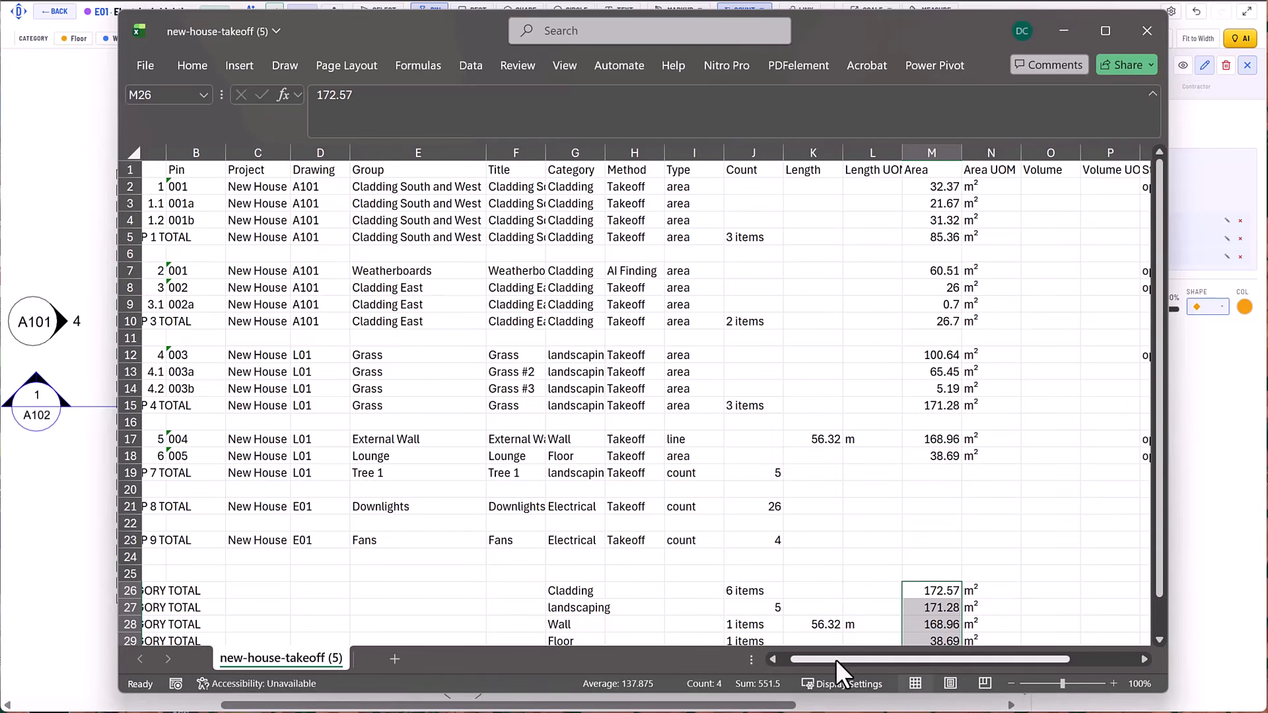
drag(852, 659, 918, 659)
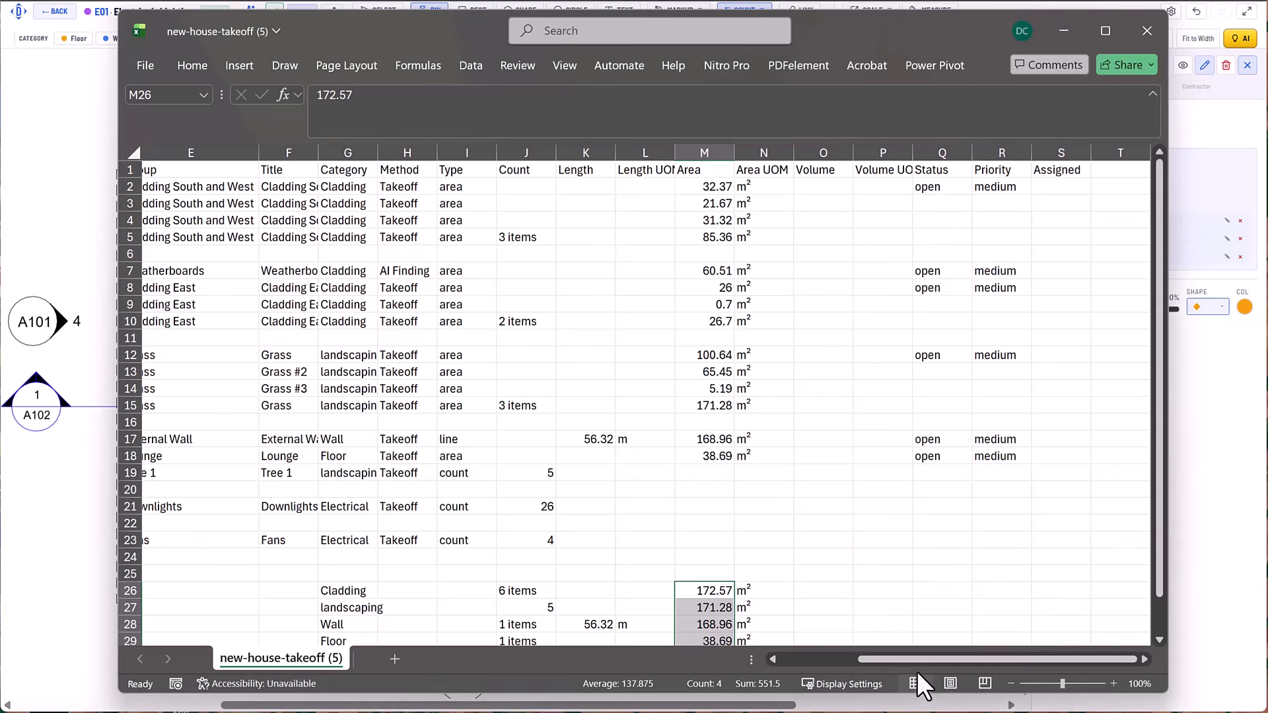
drag(903, 659, 825, 659)
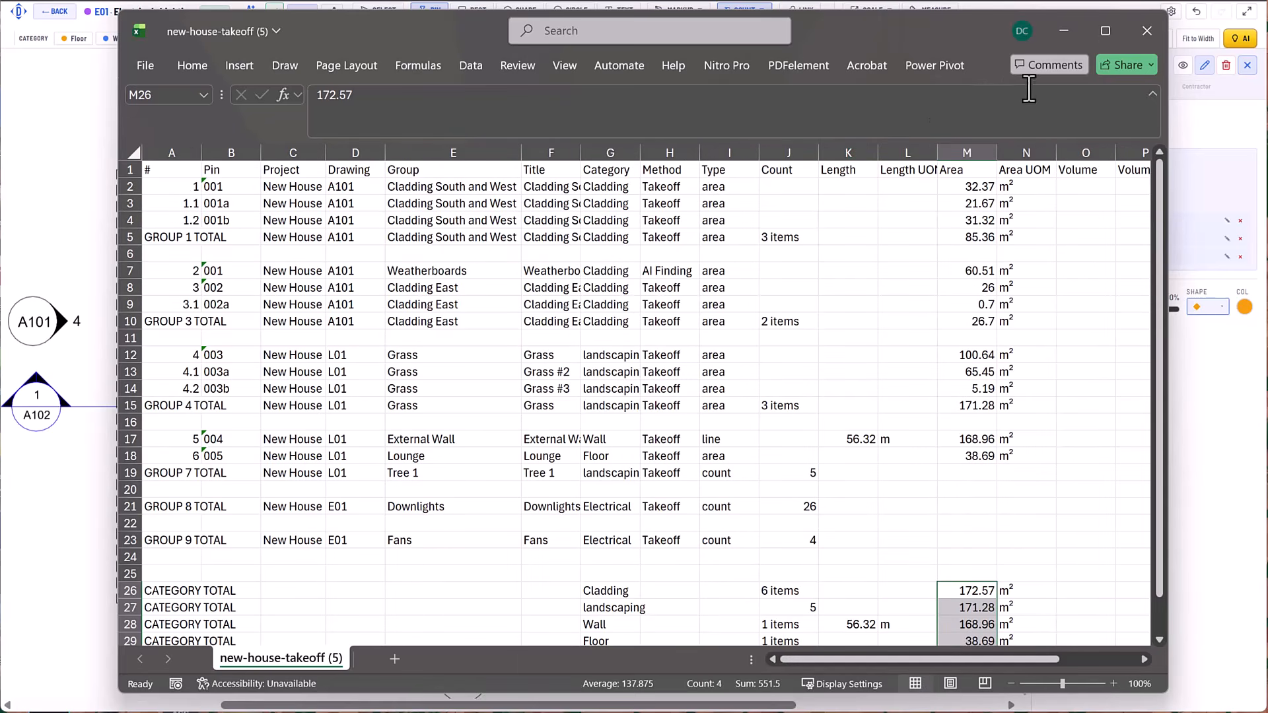
click(1147, 31)
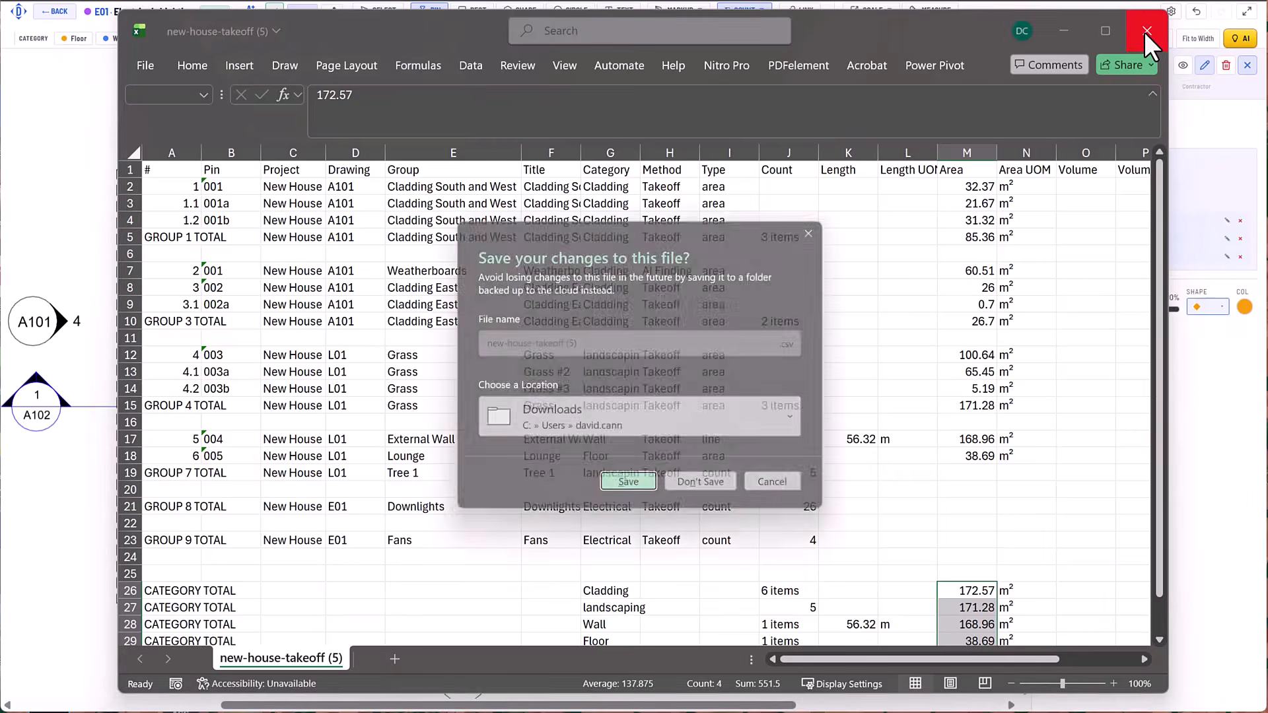
click(718, 490)
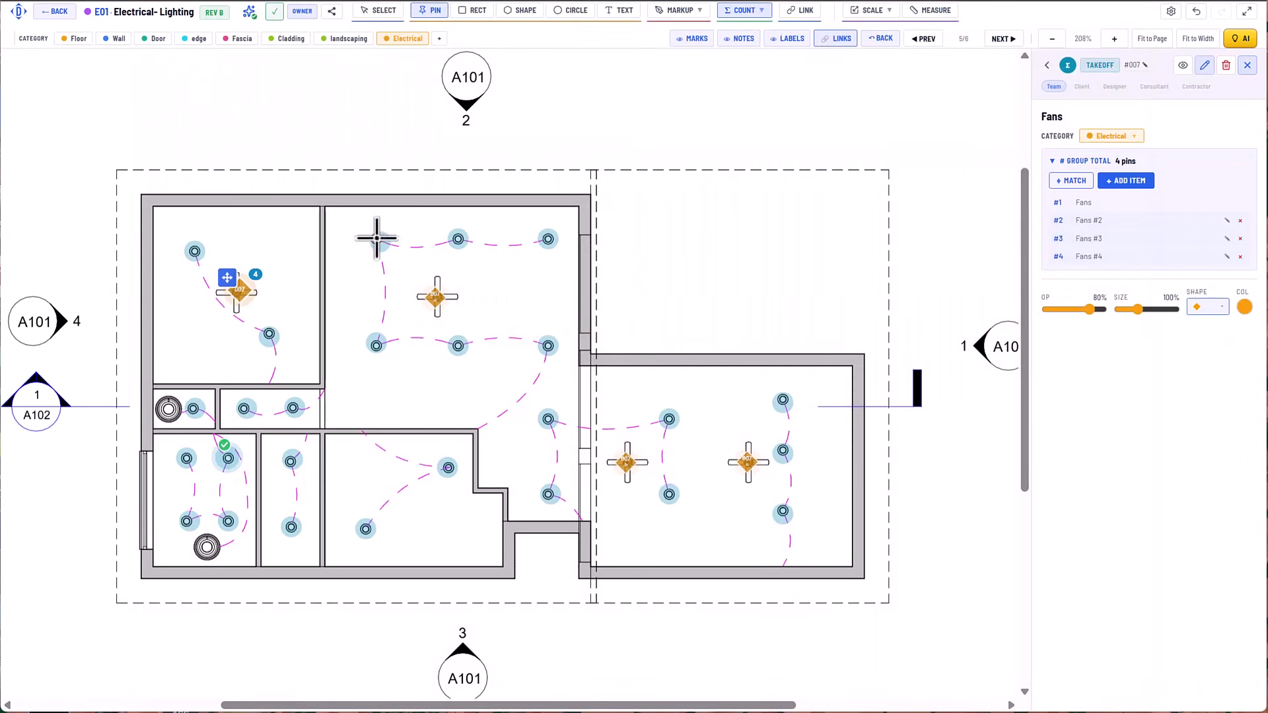
Leave the E01 drawing and start a new static report based on the Takeoff template.
click(56, 12)
click(440, 20)
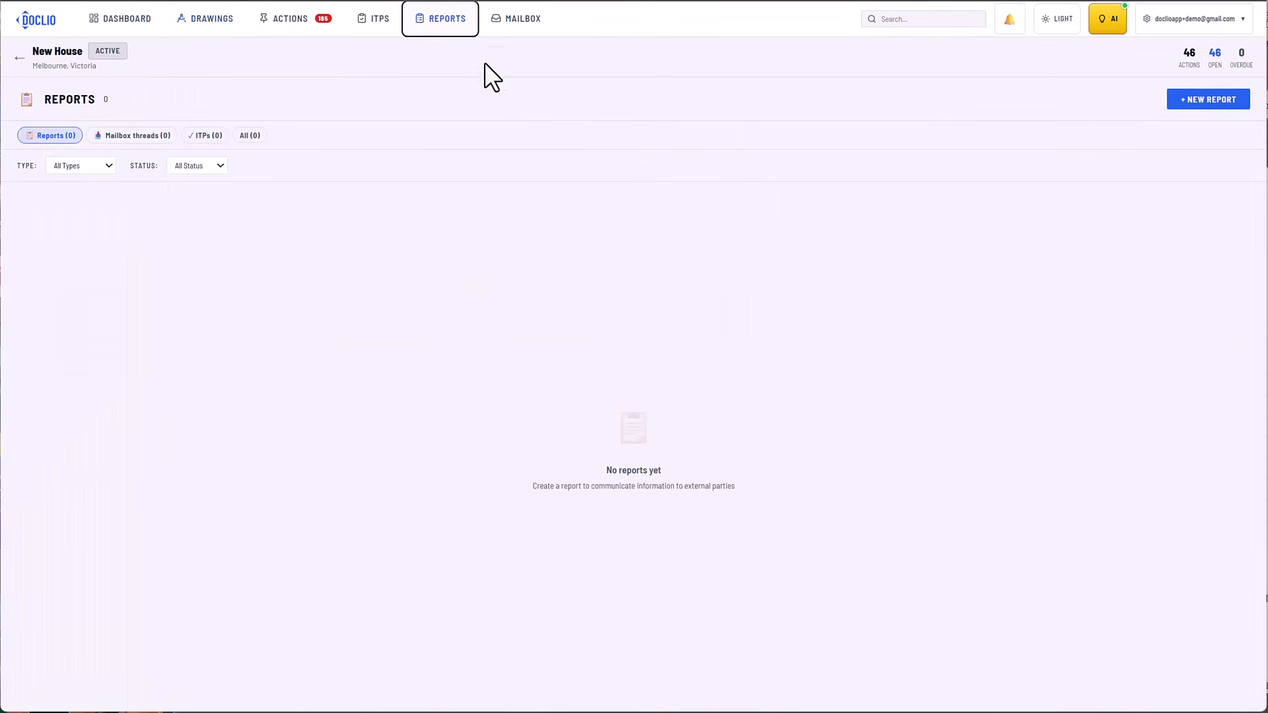
click(1169, 101)
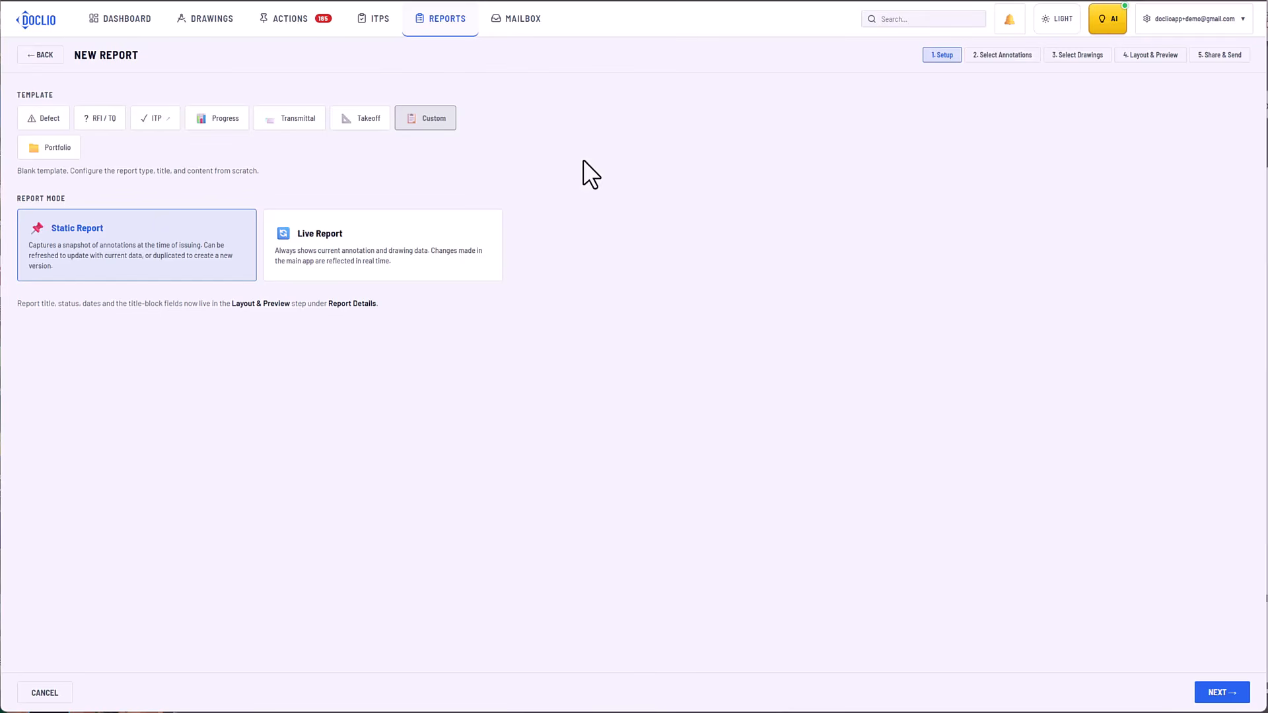
click(367, 132)
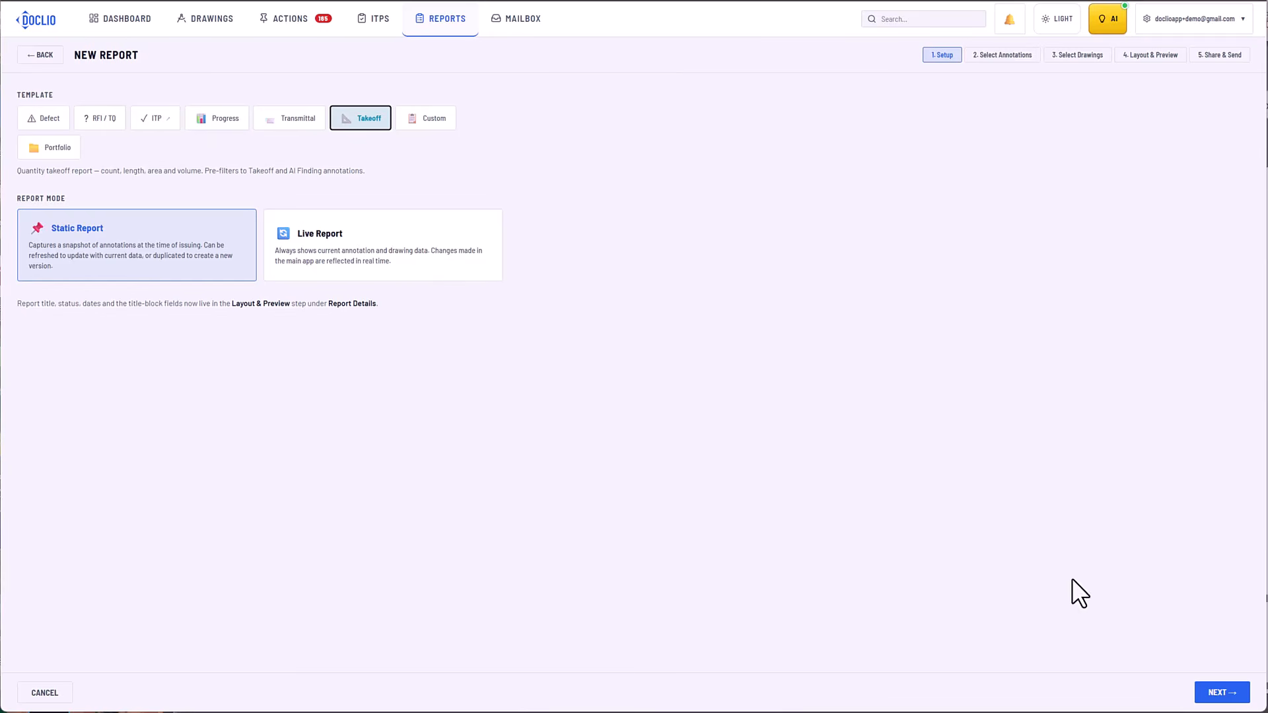
Keep all annotations and drawings E01, A101 and L01 in the report, and preview the A101 and L01 sheets.
click(1209, 692)
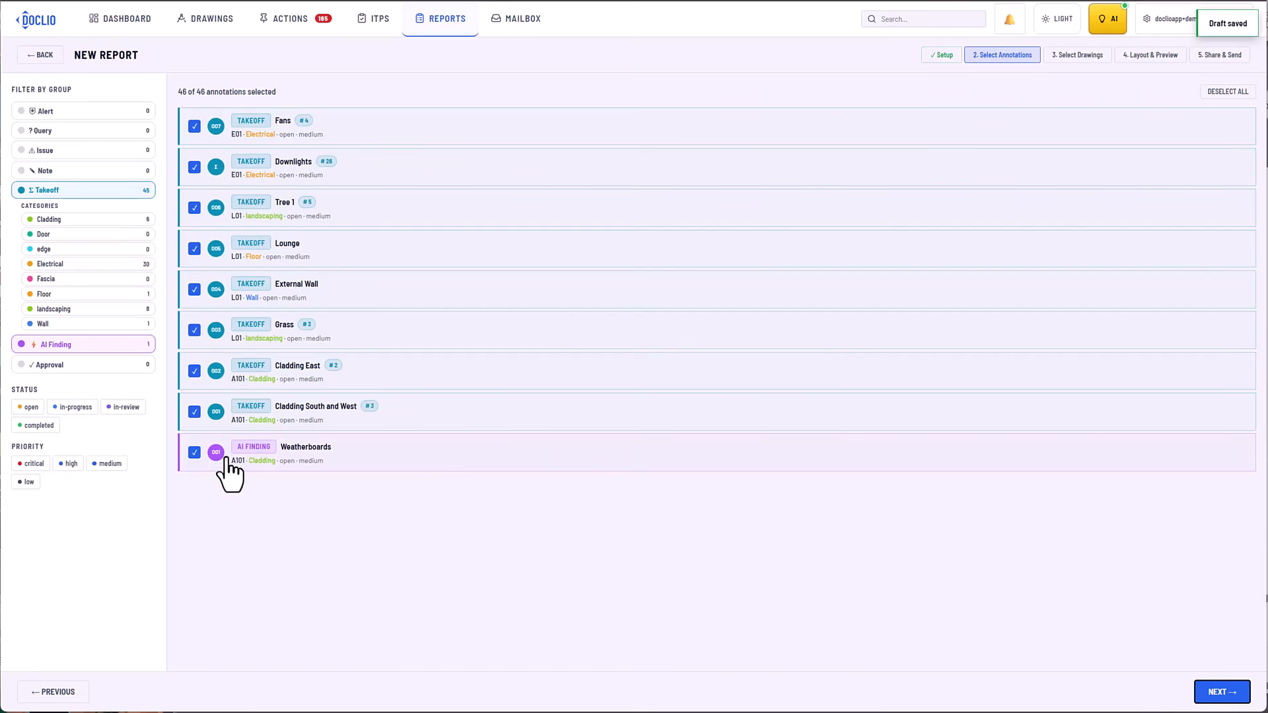
click(1211, 694)
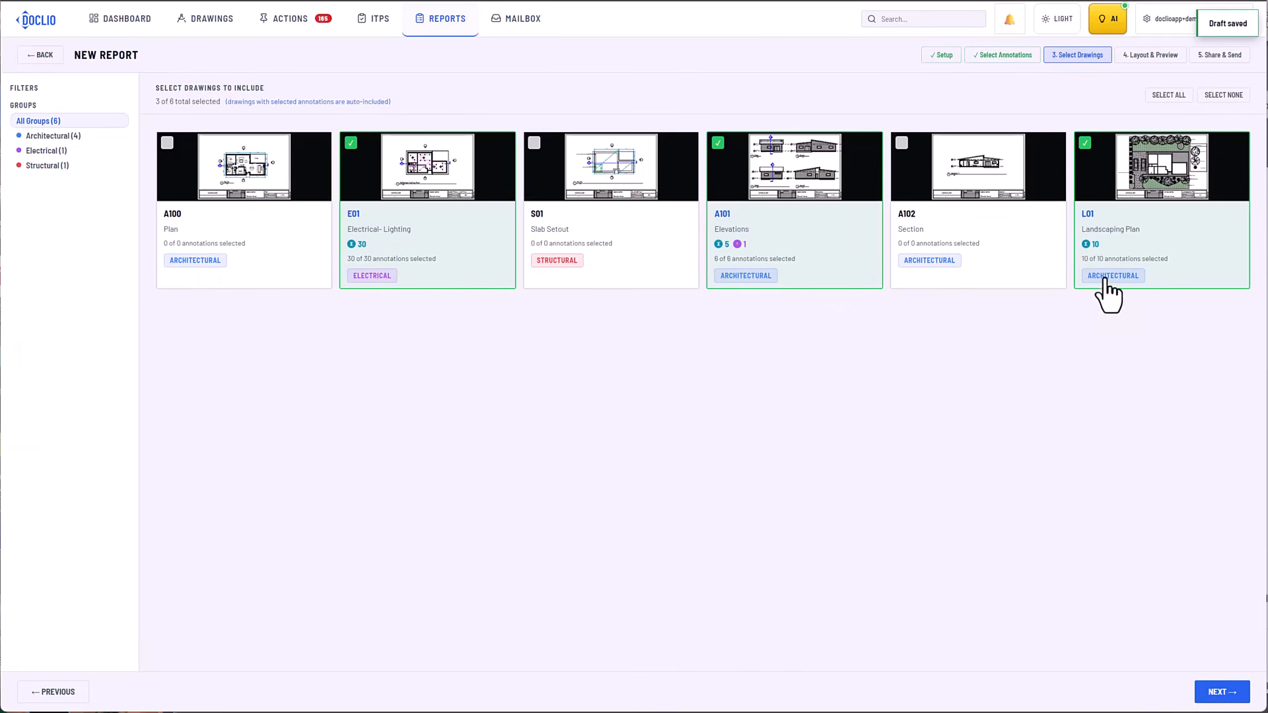
click(1222, 695)
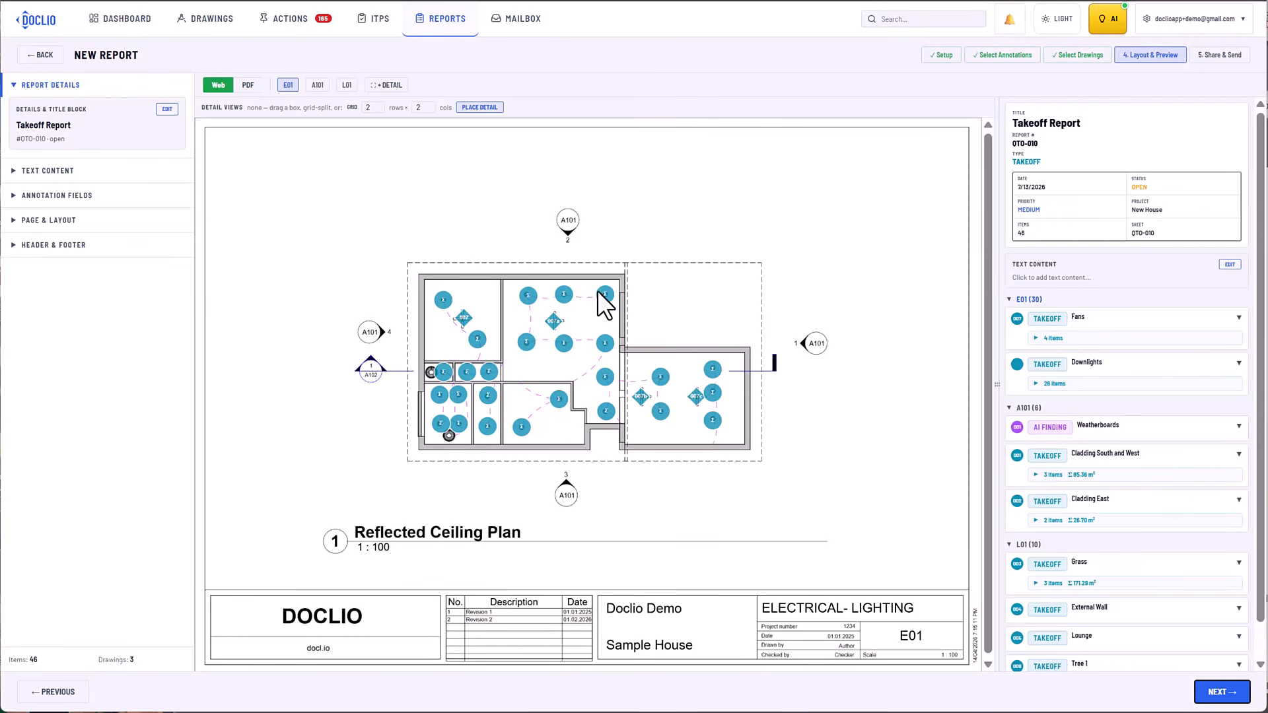
click(317, 85)
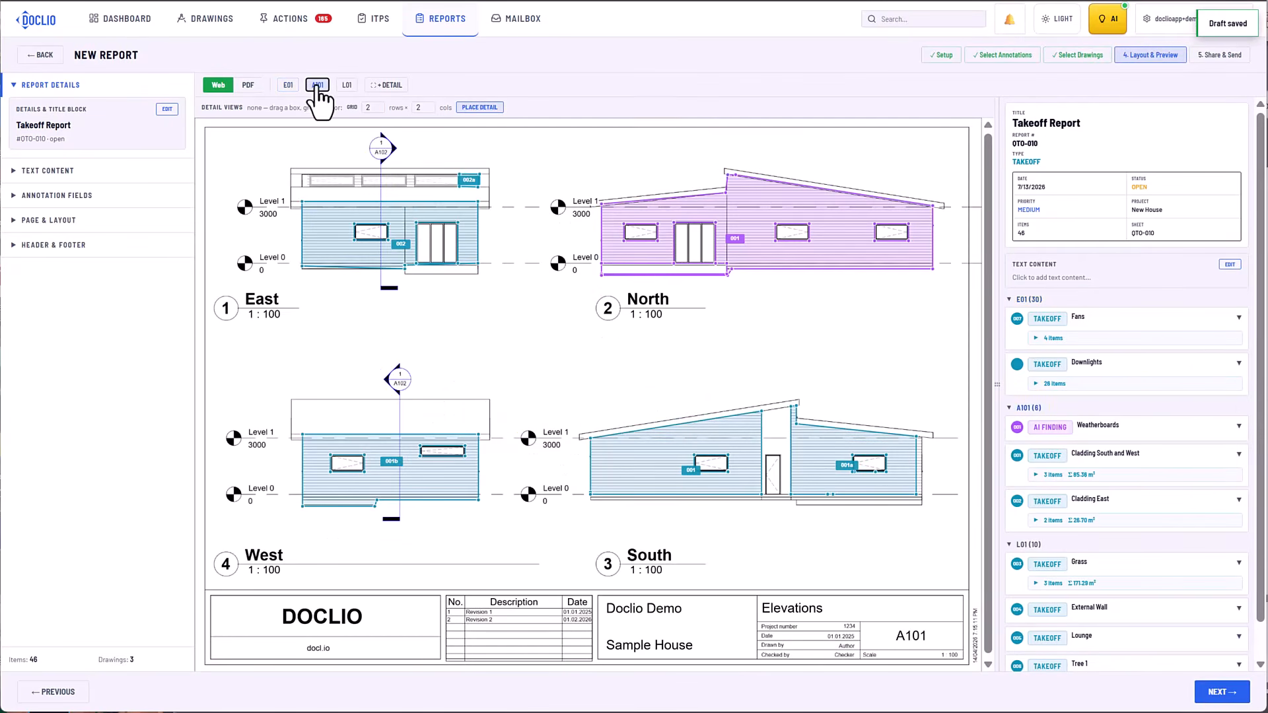
click(347, 85)
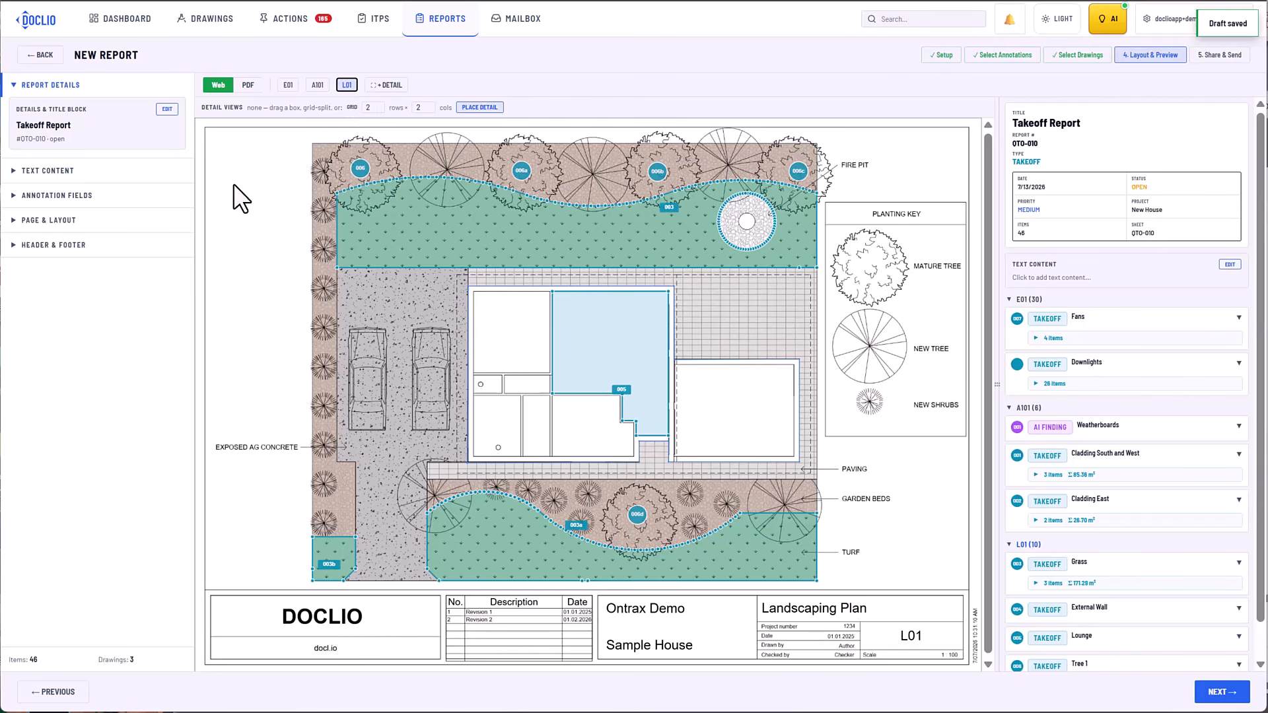
Set the report layout to Drawings First, enlarge the annotation table, and show drawing A101 and E01 from its group rows.
click(66, 221)
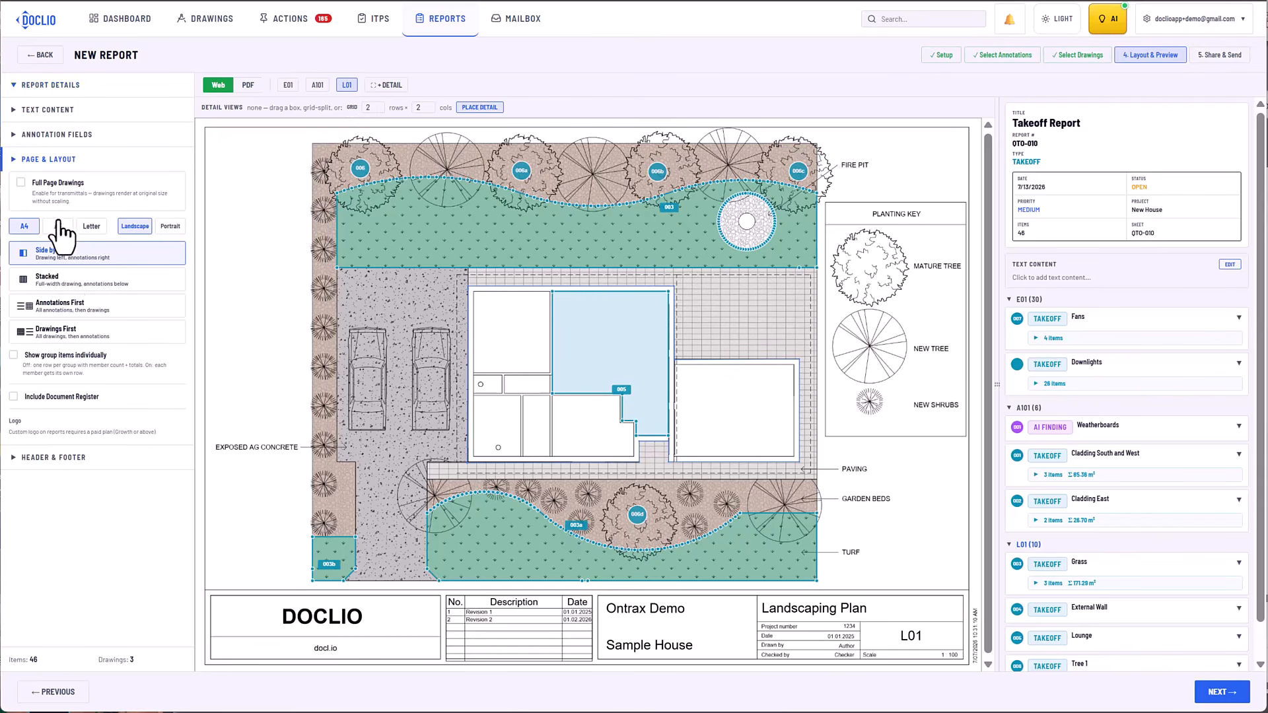
click(56, 330)
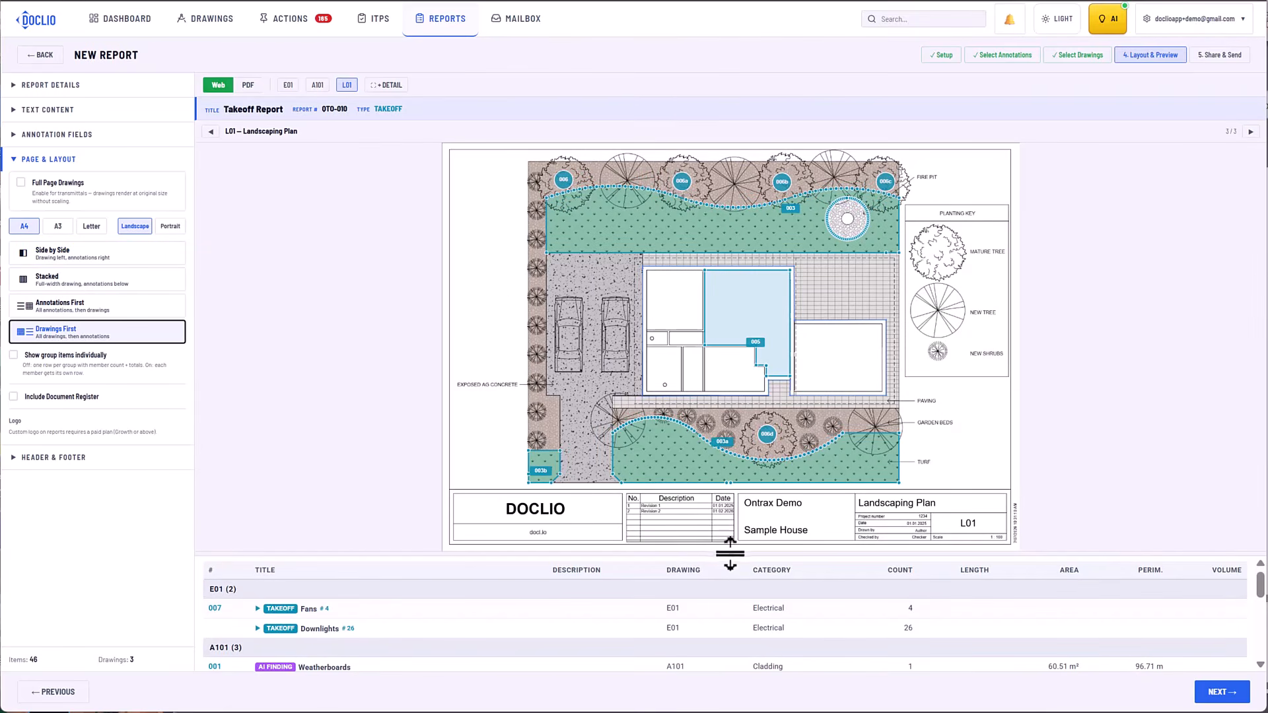
drag(730, 554, 739, 331)
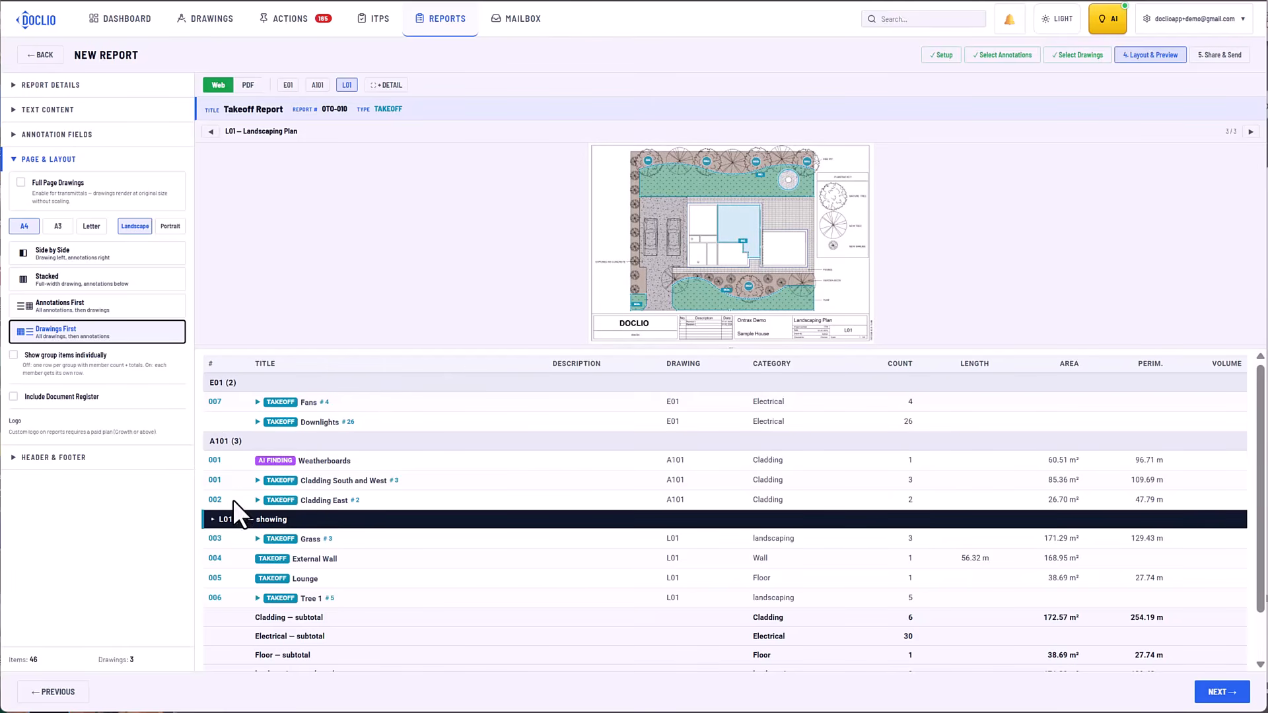
click(226, 443)
click(228, 389)
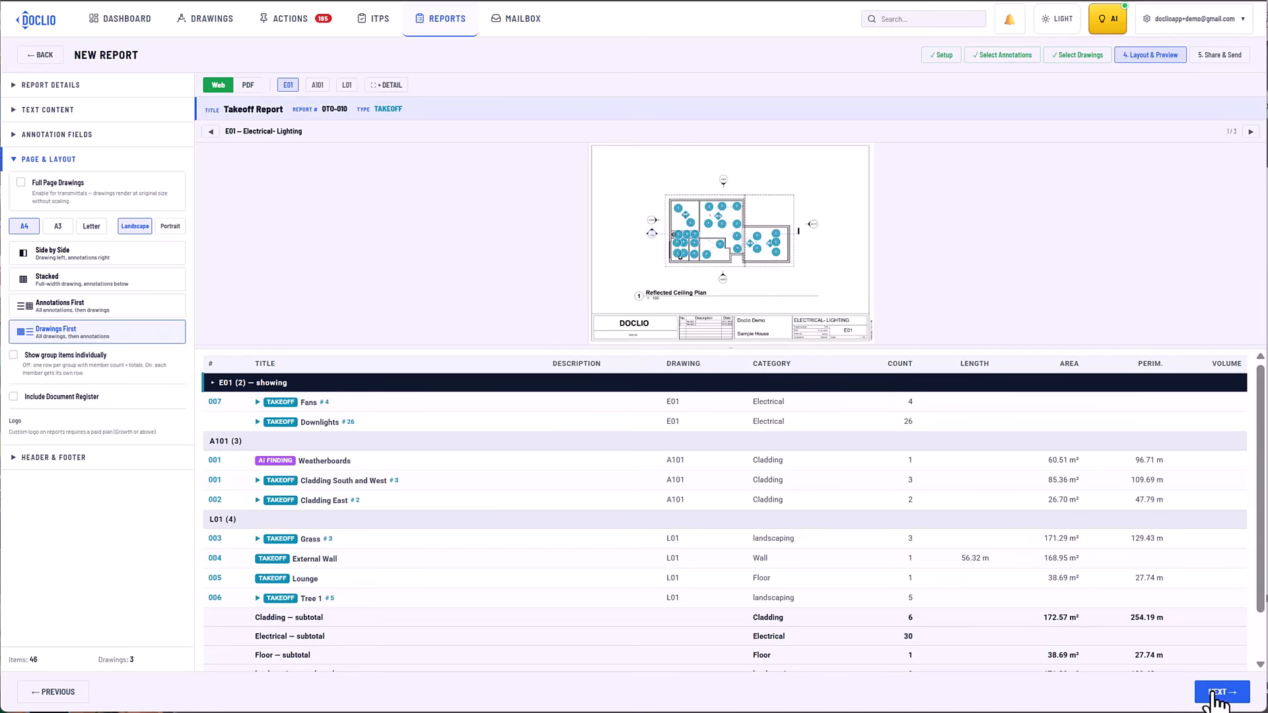
Review the report details and title block fields without changing them.
click(63, 85)
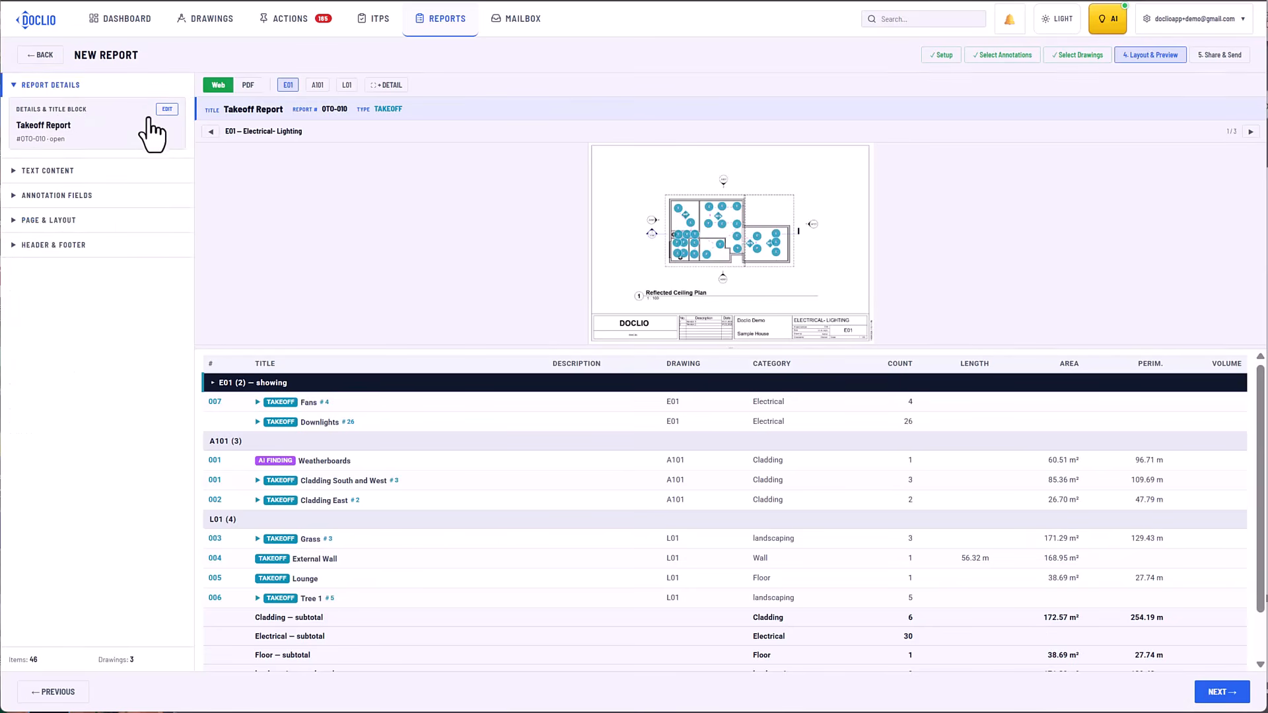
click(167, 109)
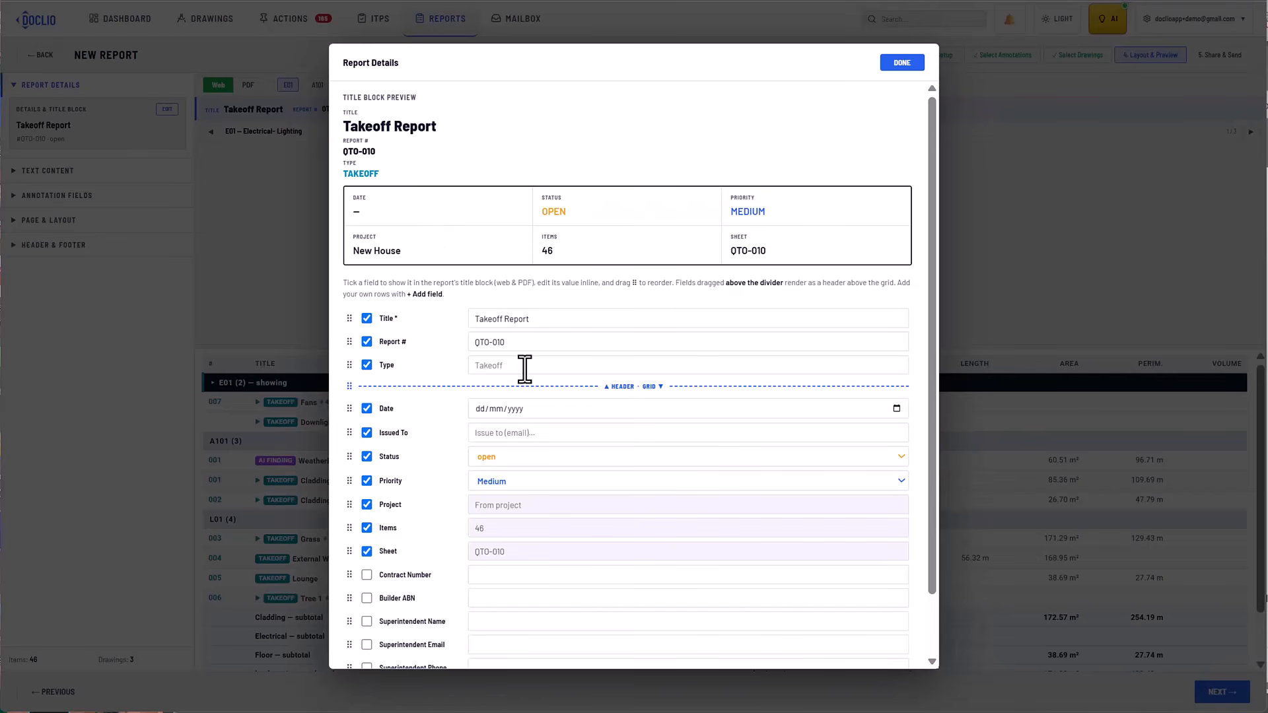
click(904, 63)
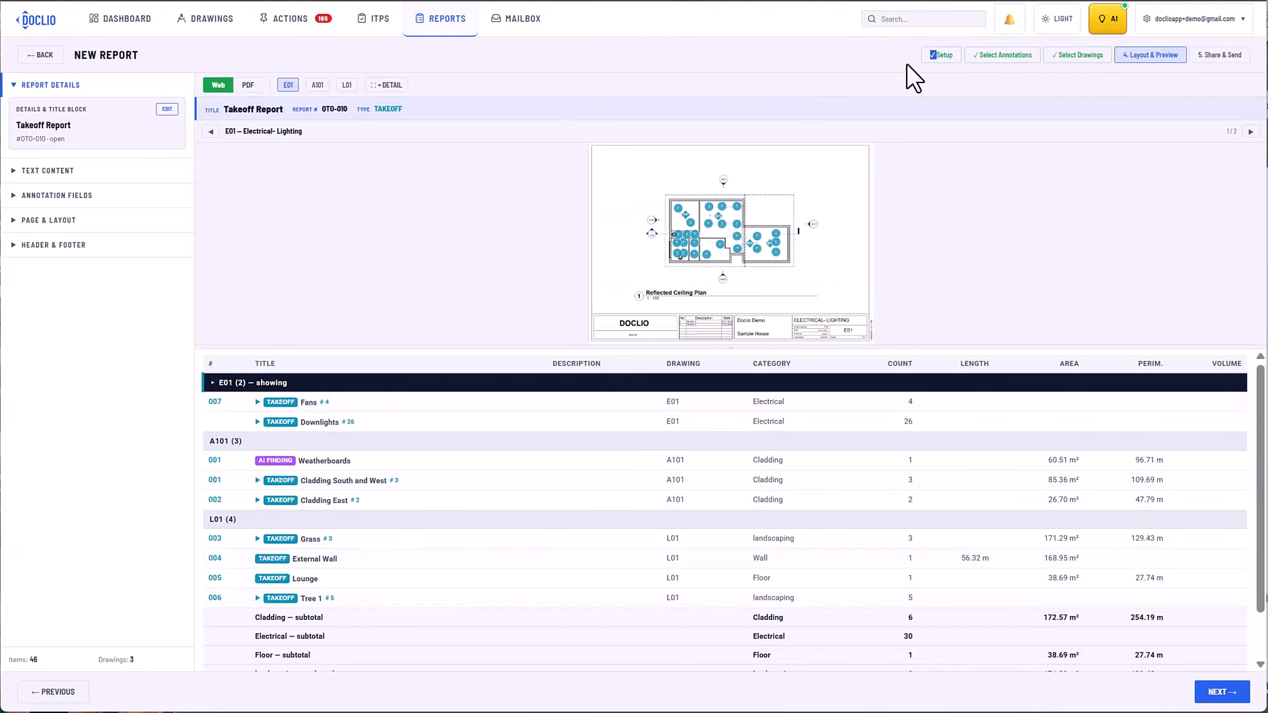
Reduce the pin size to 90% in the report's annotation field settings.
click(55, 196)
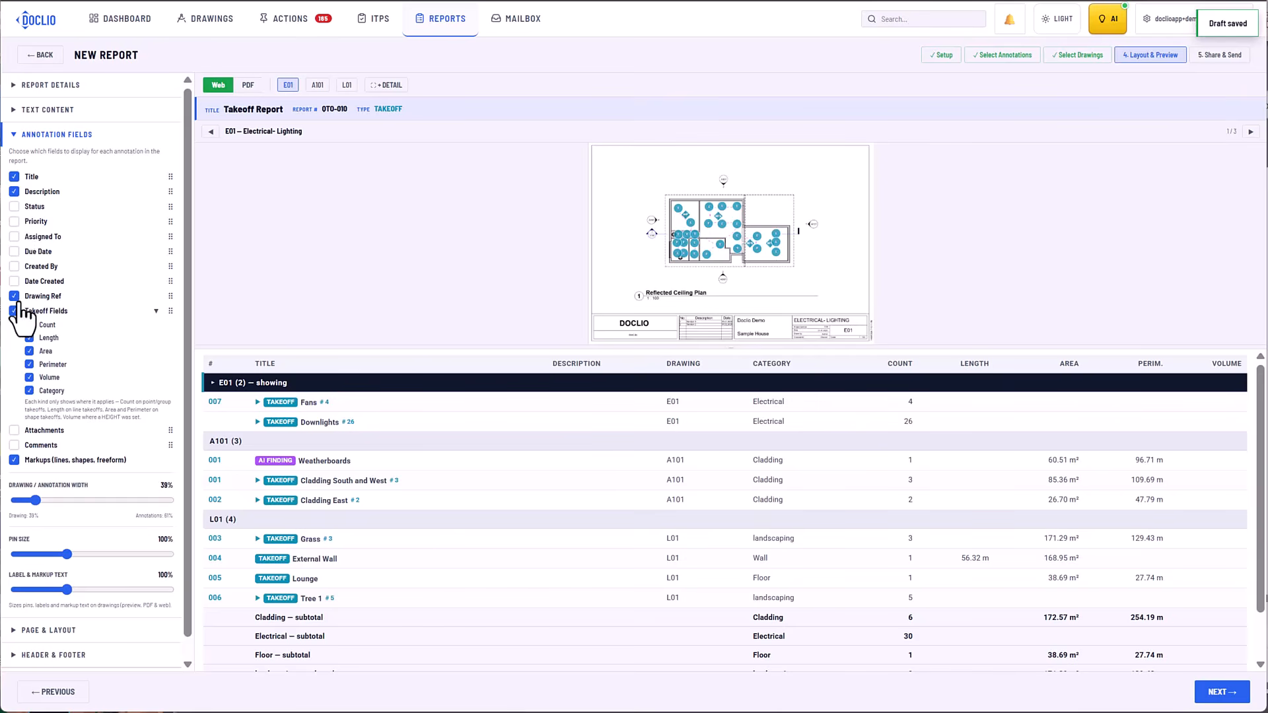
scroll(18, 316, down, 1)
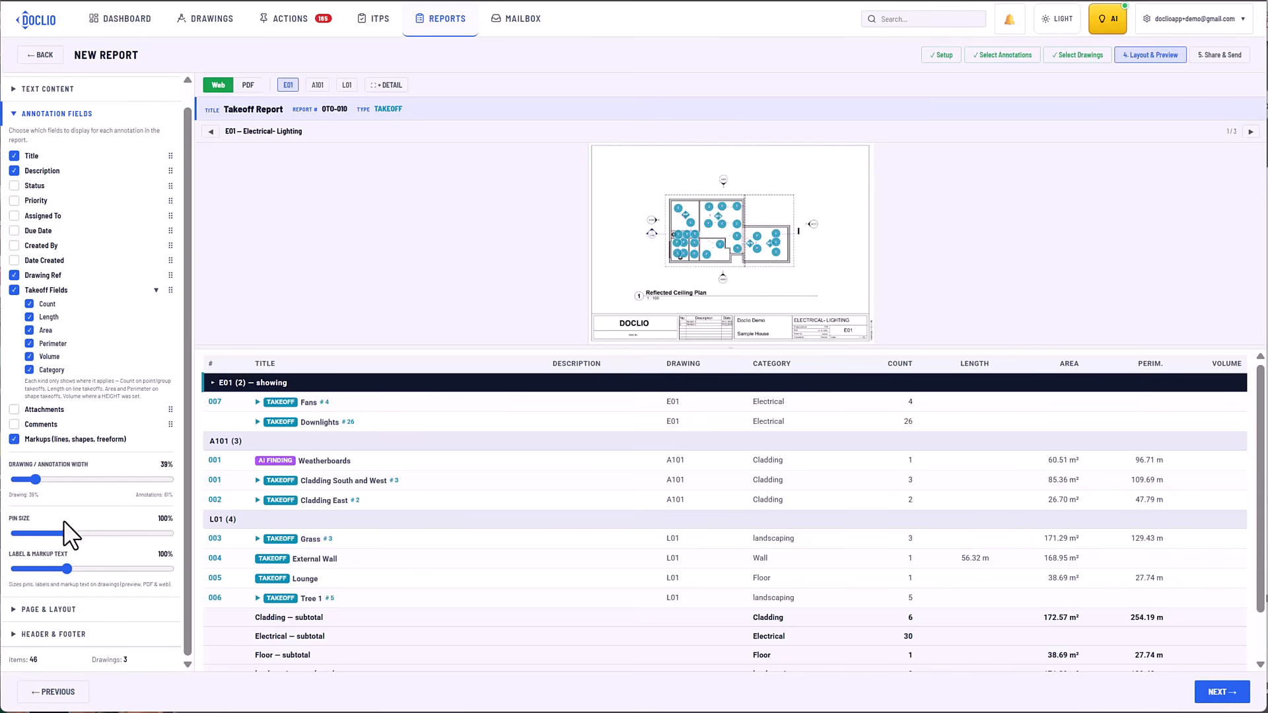
drag(64, 521, 113, 565)
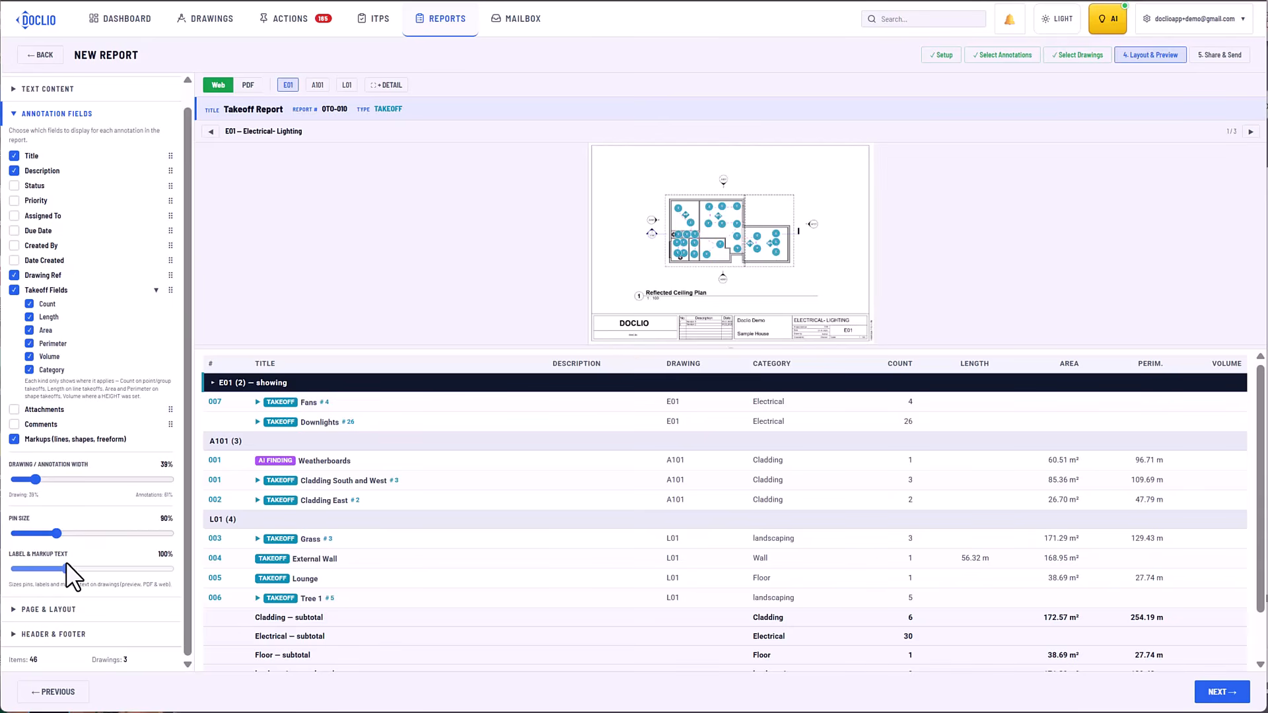
Issue the Takeoff Report with the default public access and visibility to all roles, and open it from the reports list.
click(1210, 692)
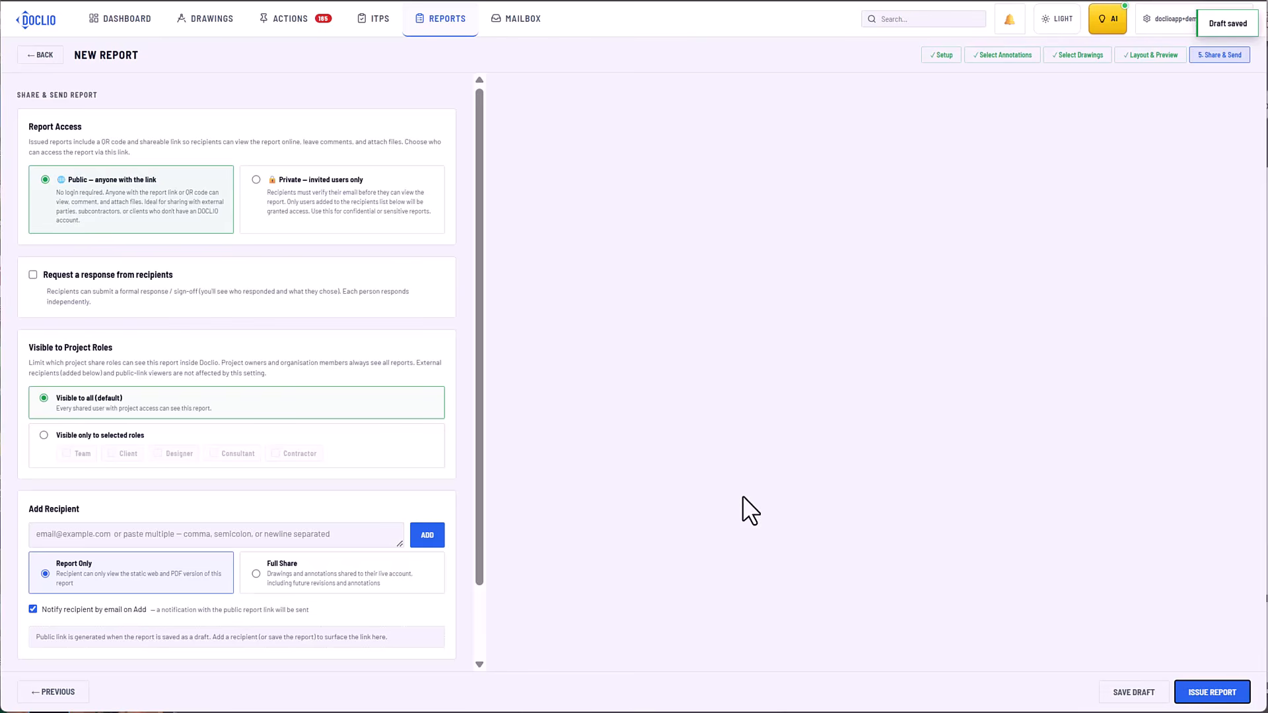
click(1214, 702)
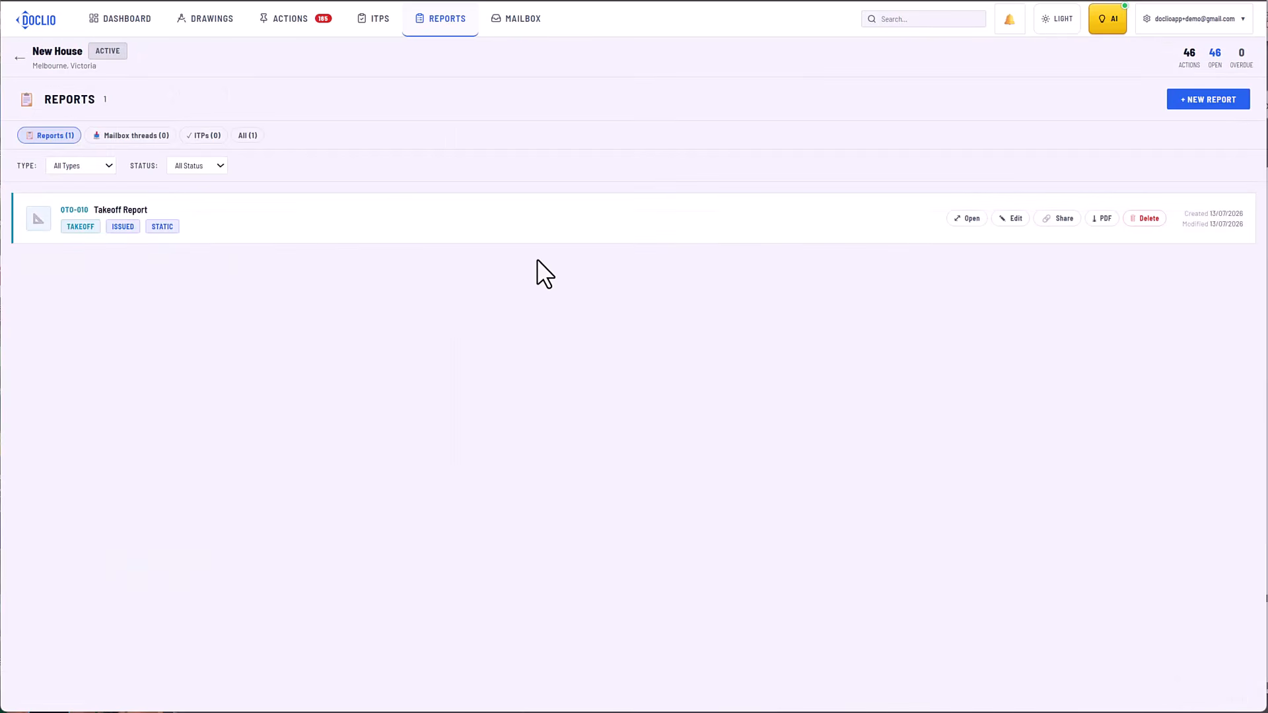
click(573, 231)
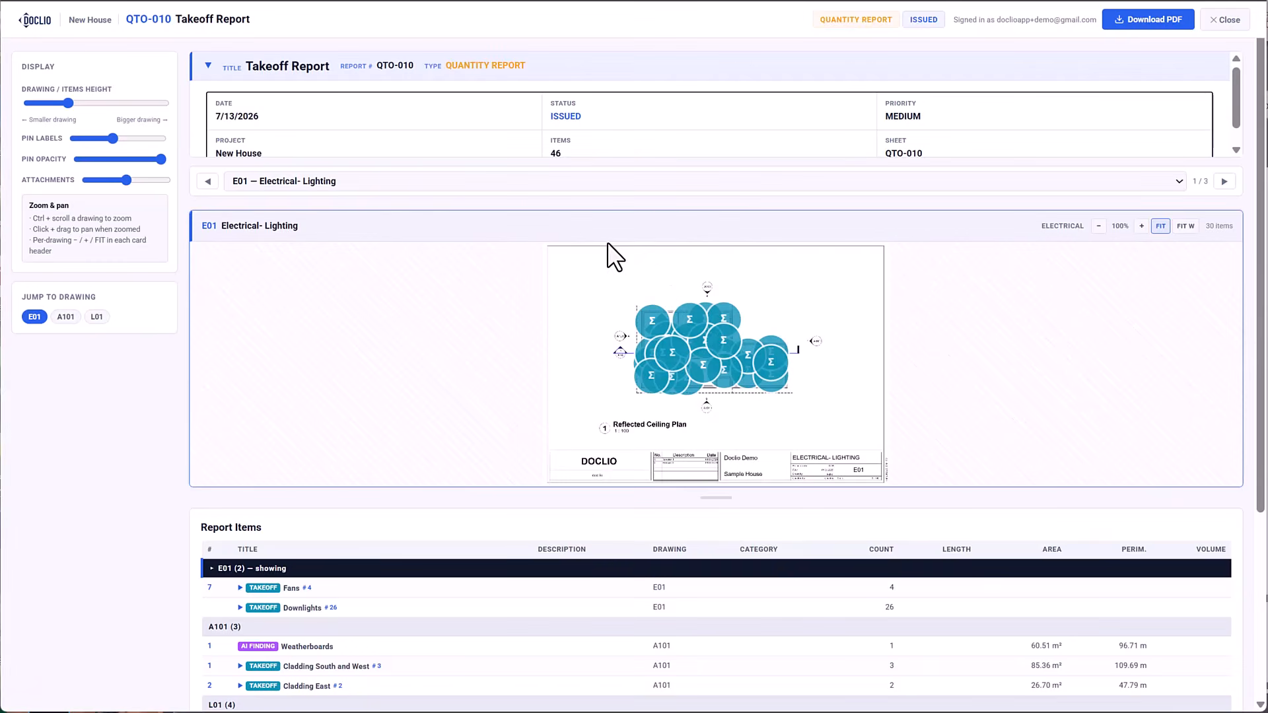
Shrink the pin labels in the web report, and show drawings A101 and L01 from their groups in the report items.
drag(111, 139, 79, 141)
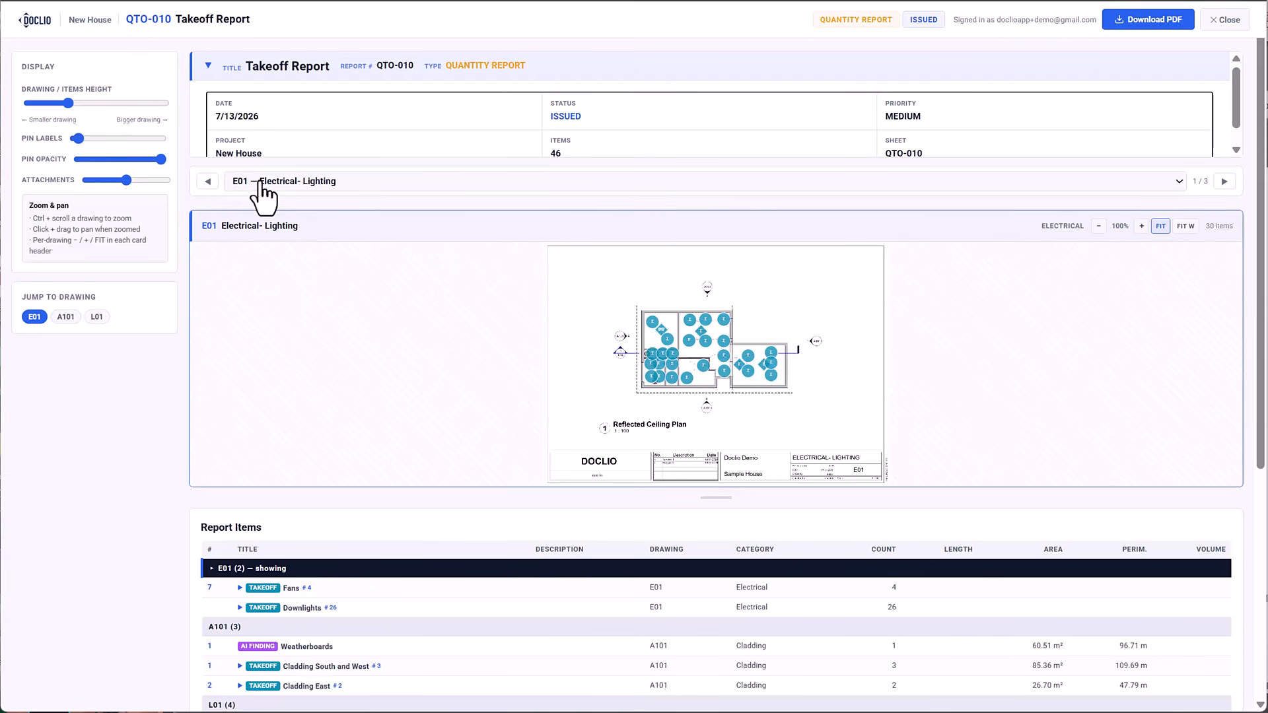
click(290, 628)
scroll(347, 537, down, 4)
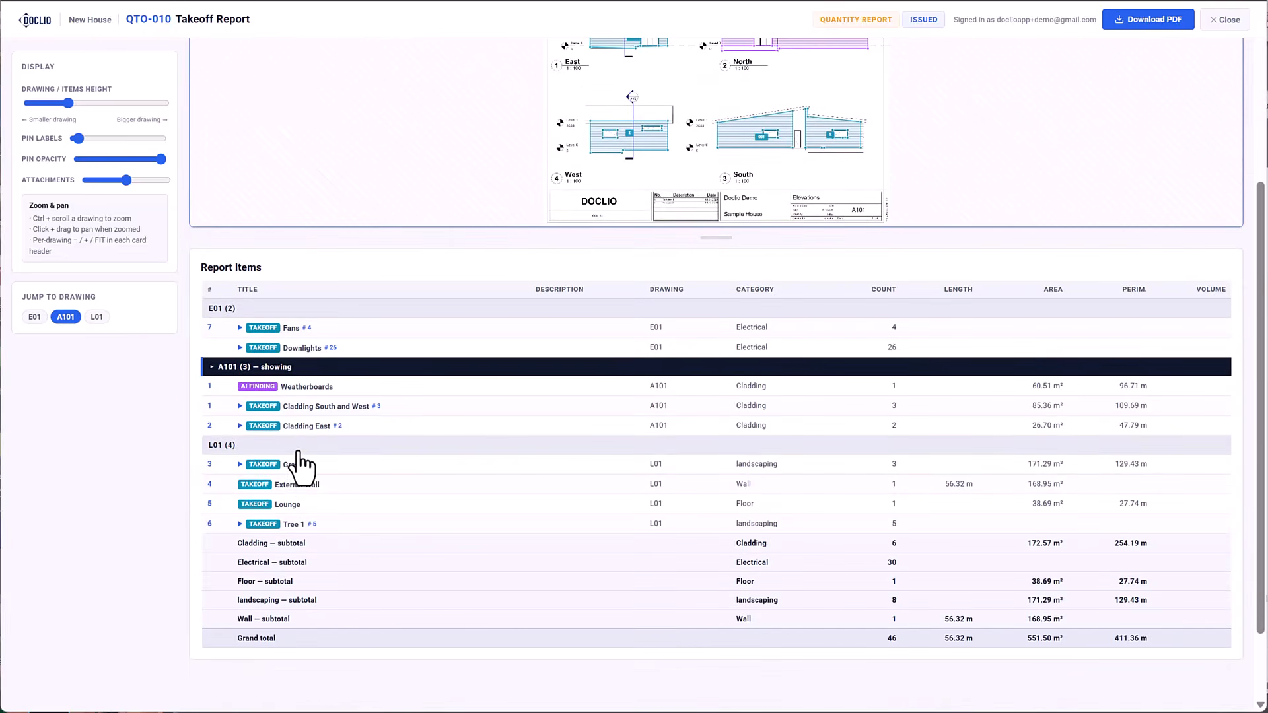
click(300, 449)
scroll(555, 399, up, 2)
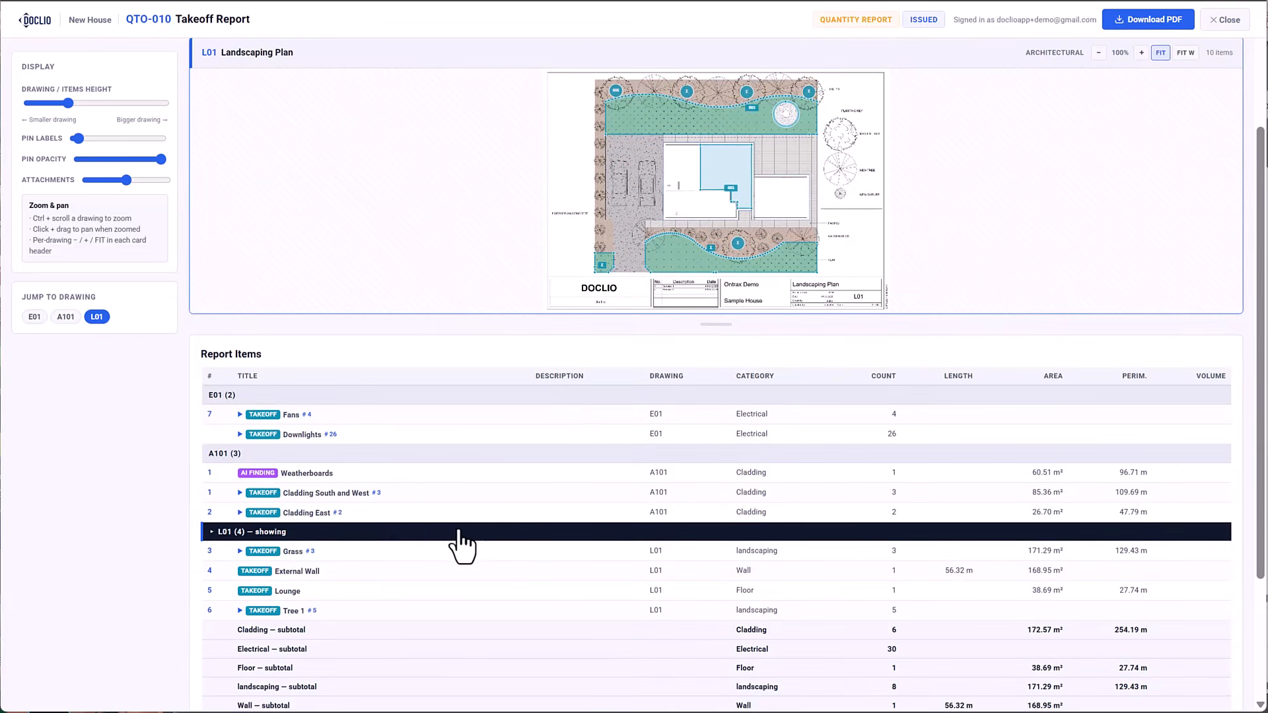
scroll(305, 566, down, 2)
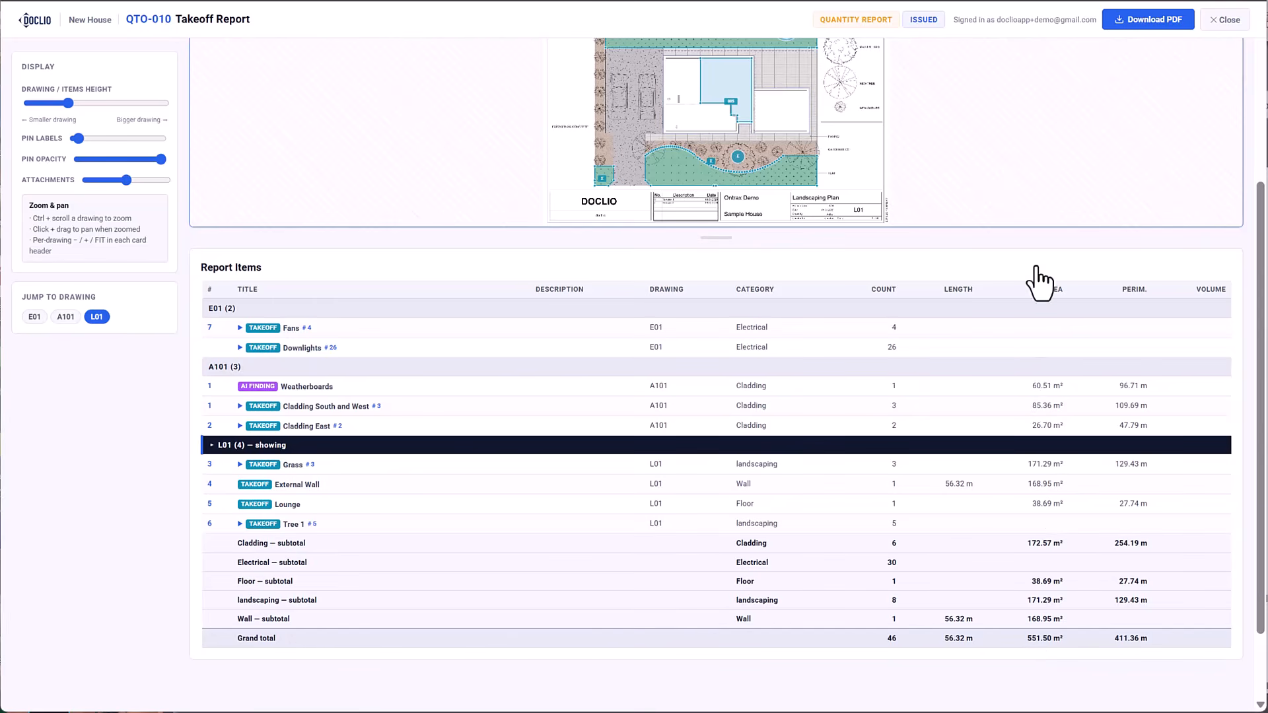
Download the report as the PDF QTO-010-Takeoff_Report and open the saved file in the browser.
click(1133, 25)
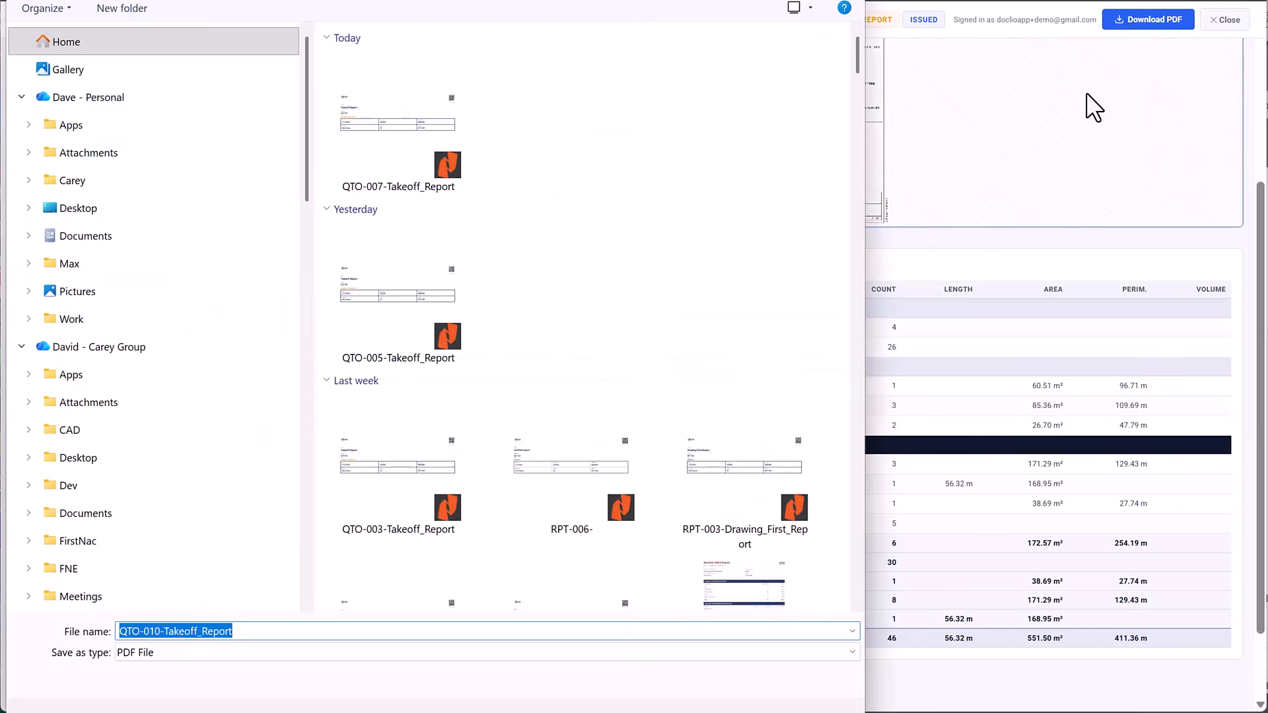
key(Return)
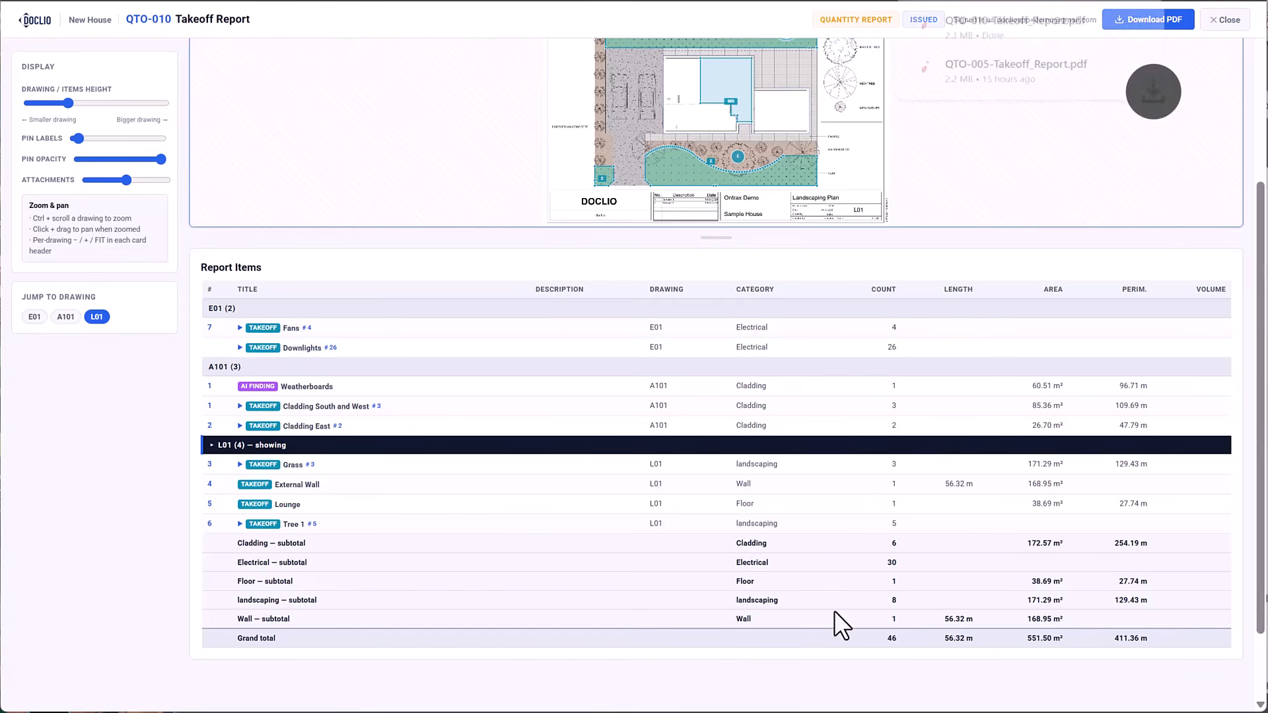
click(1009, 22)
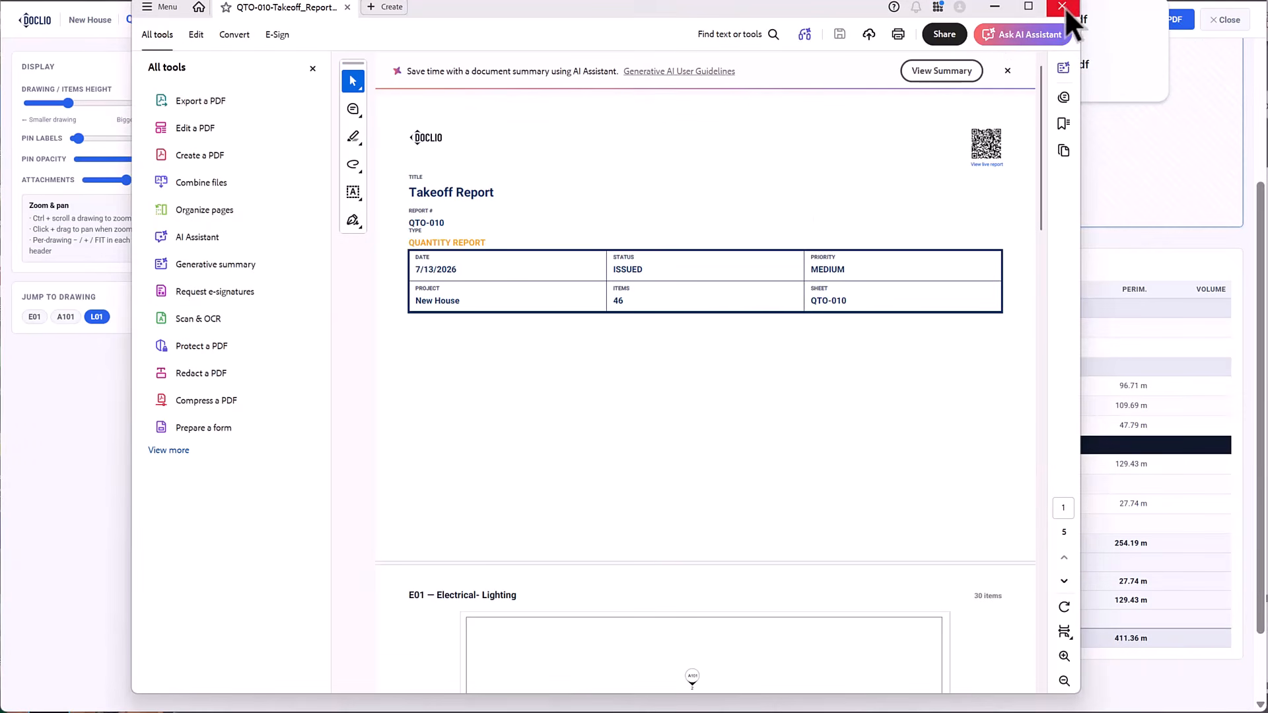
click(1062, 7)
click(1020, 27)
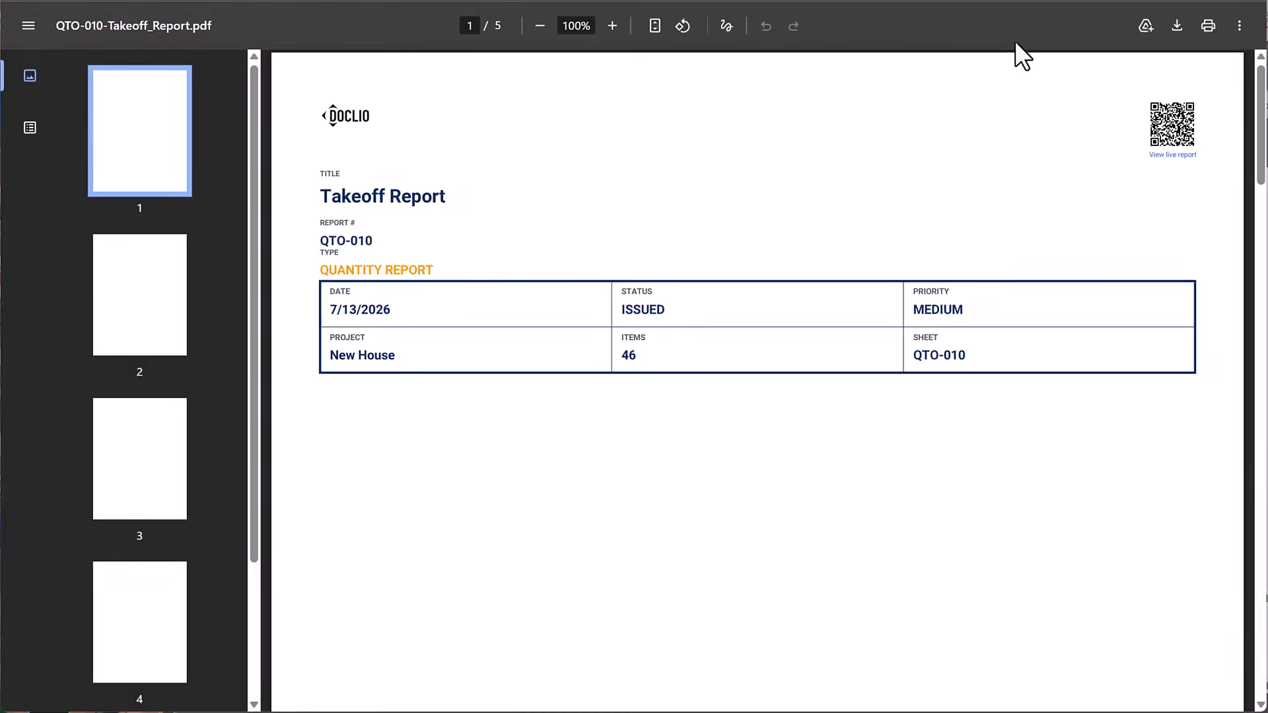
Review the PDF's drawing pages E01, A101 and L01 and the Report Items table on the last page.
scroll(866, 259, down, 10)
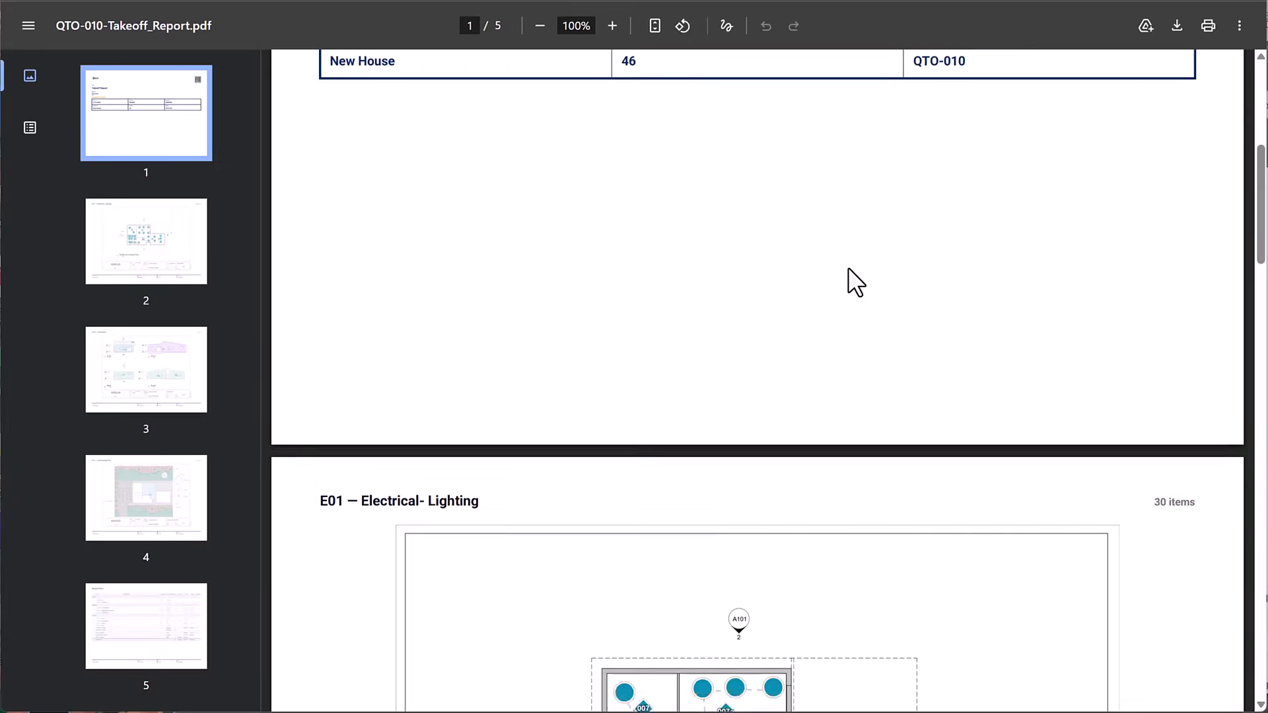
scroll(848, 271, down, 10)
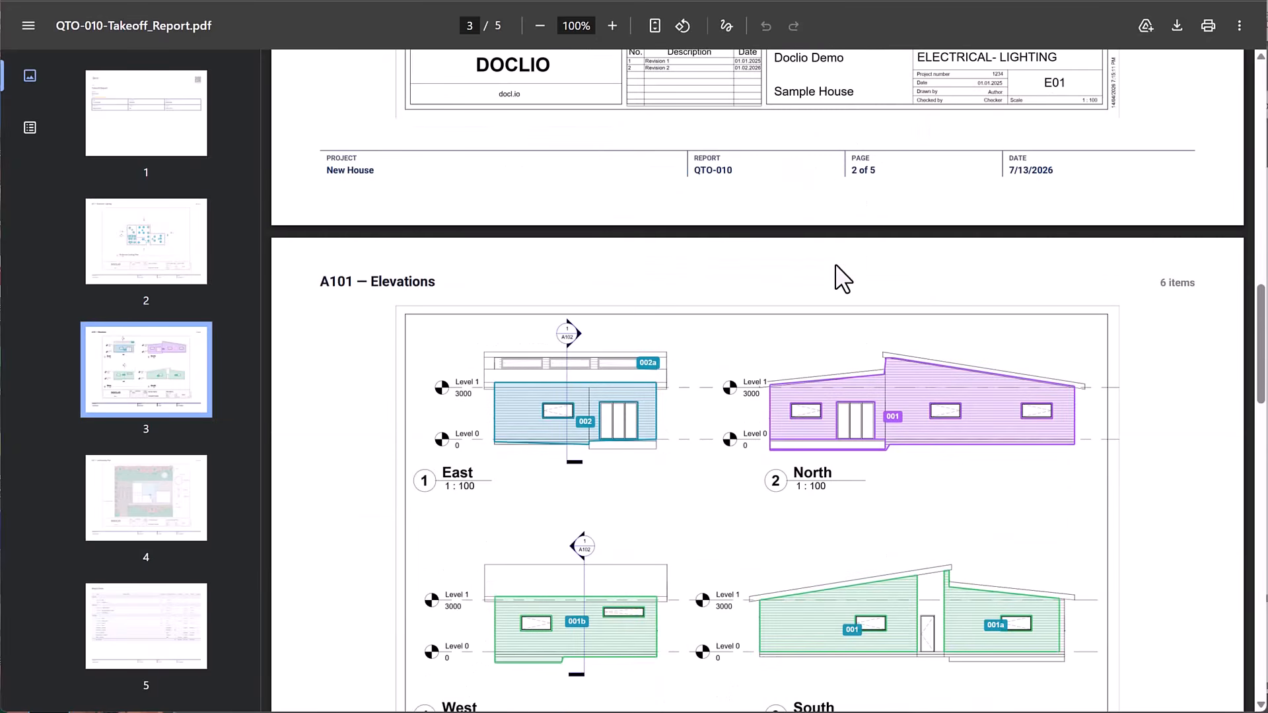
scroll(836, 267, down, 15)
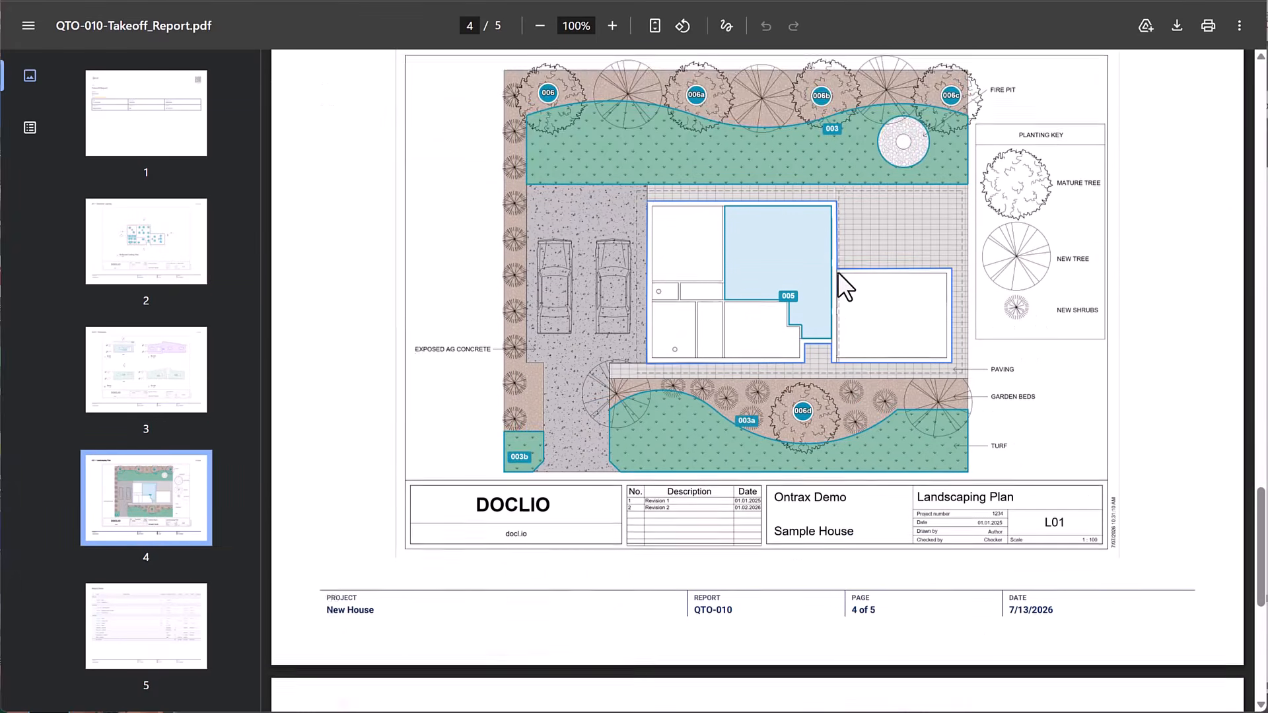
scroll(838, 288, down, 7)
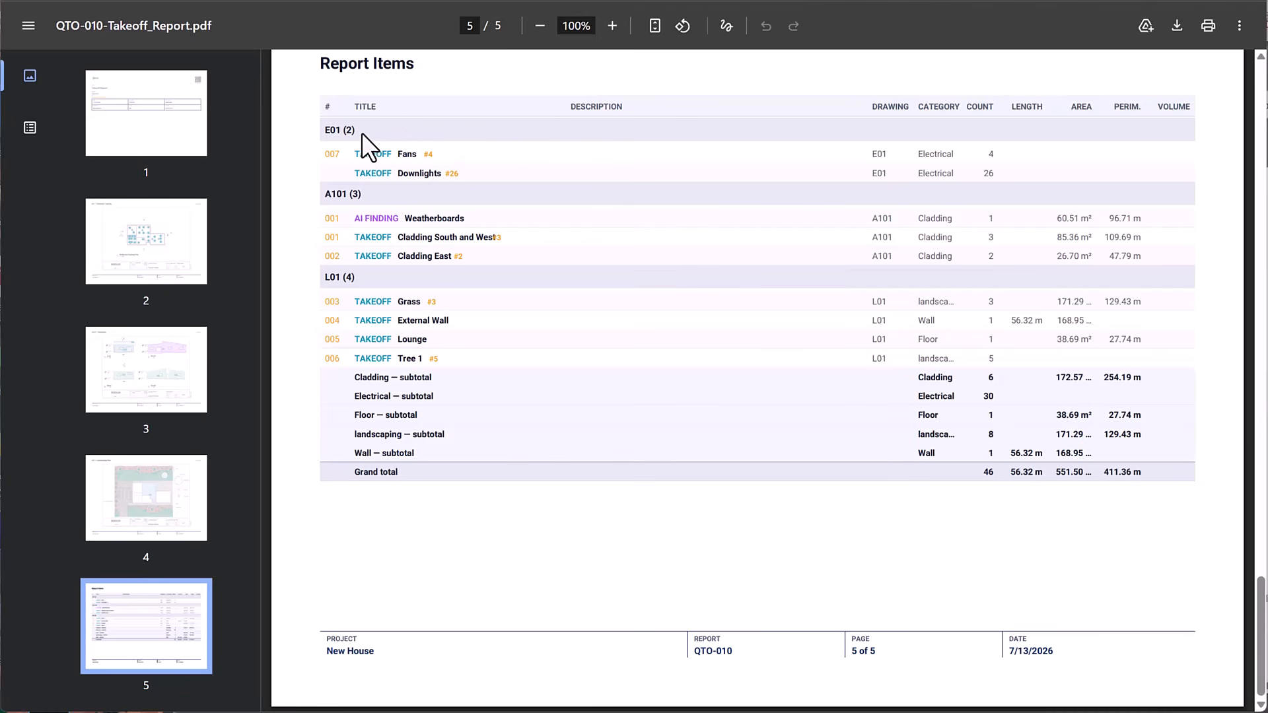